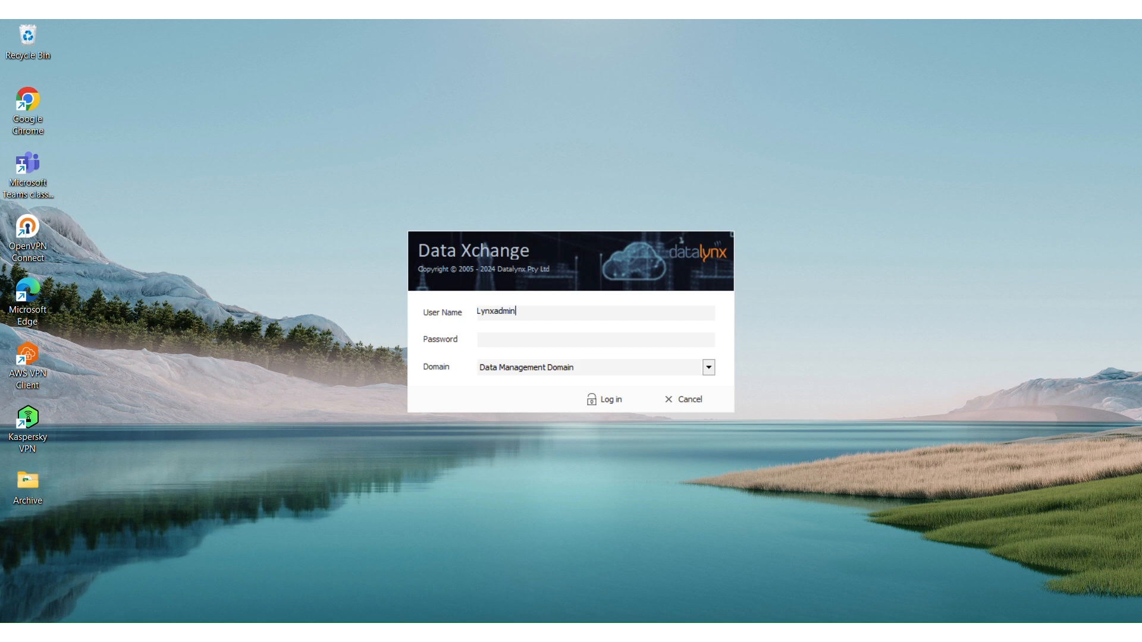
Log in with the administrator password and maximize the main window
{"action": "left_click", "coordinate": [501, 343]}
{"action": "type", "text": "••••••••"}
{"action": "key", "text": "Return"}
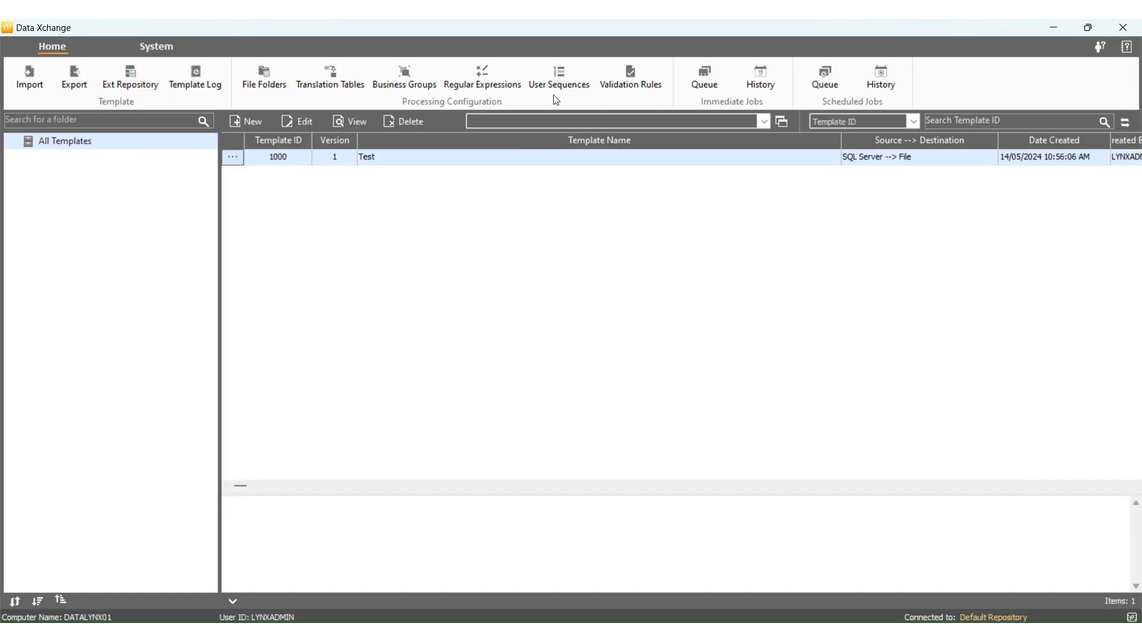
{"action": "double_click", "coordinate": [511, 30]}
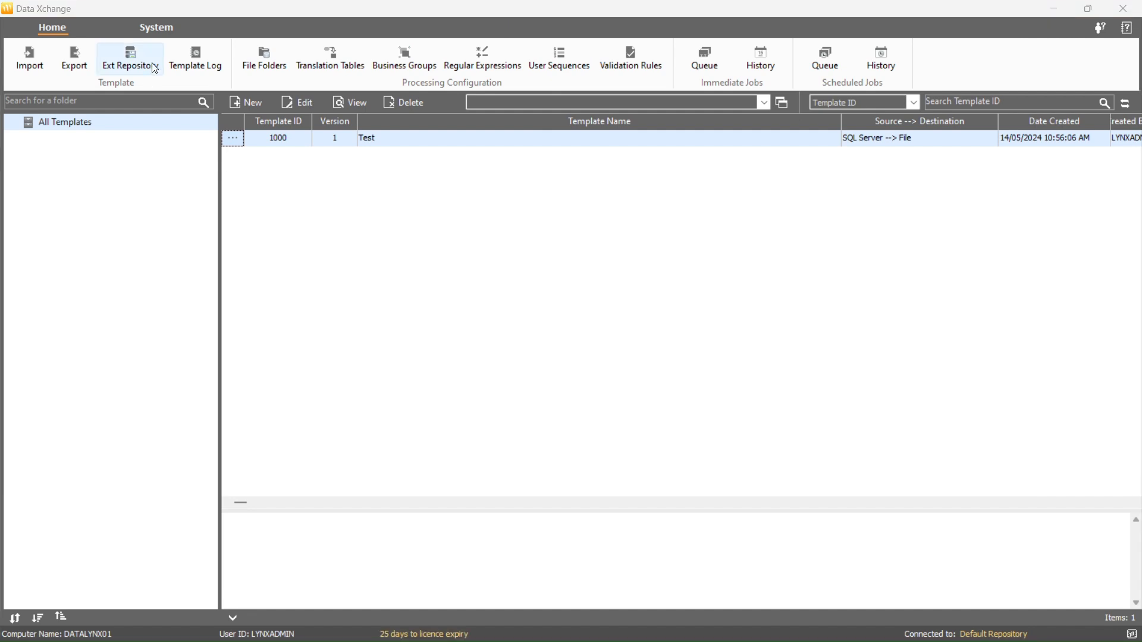
Open DMS Security System and browse Users, Caveats, Domains and Log before returning to Roles
{"action": "left_click", "coordinate": [158, 29]}
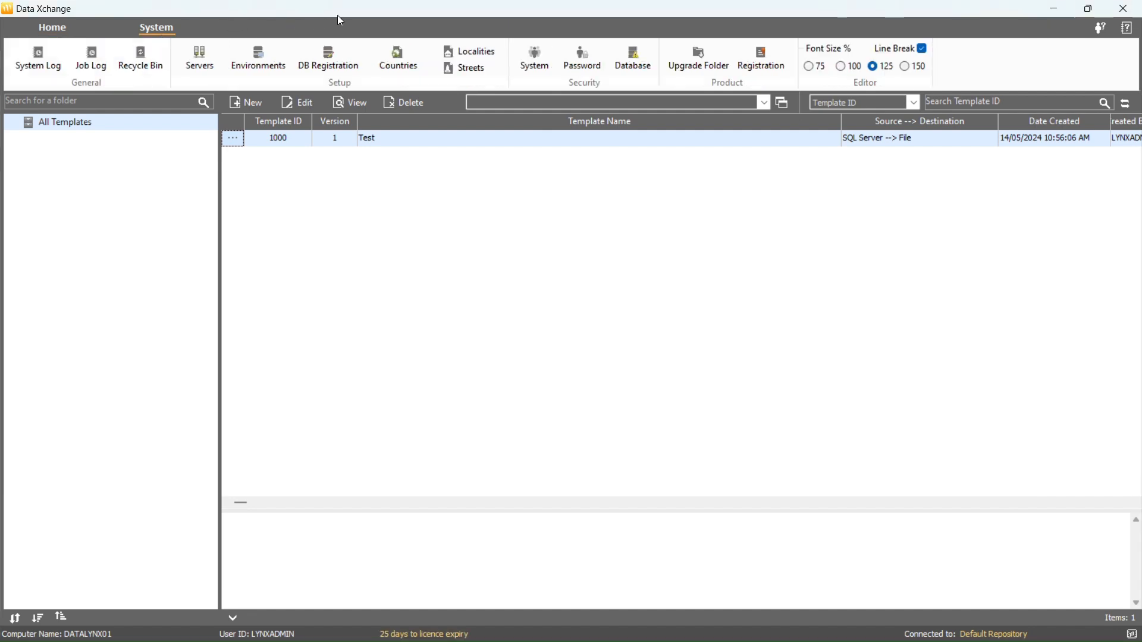
{"action": "left_click", "coordinate": [538, 63]}
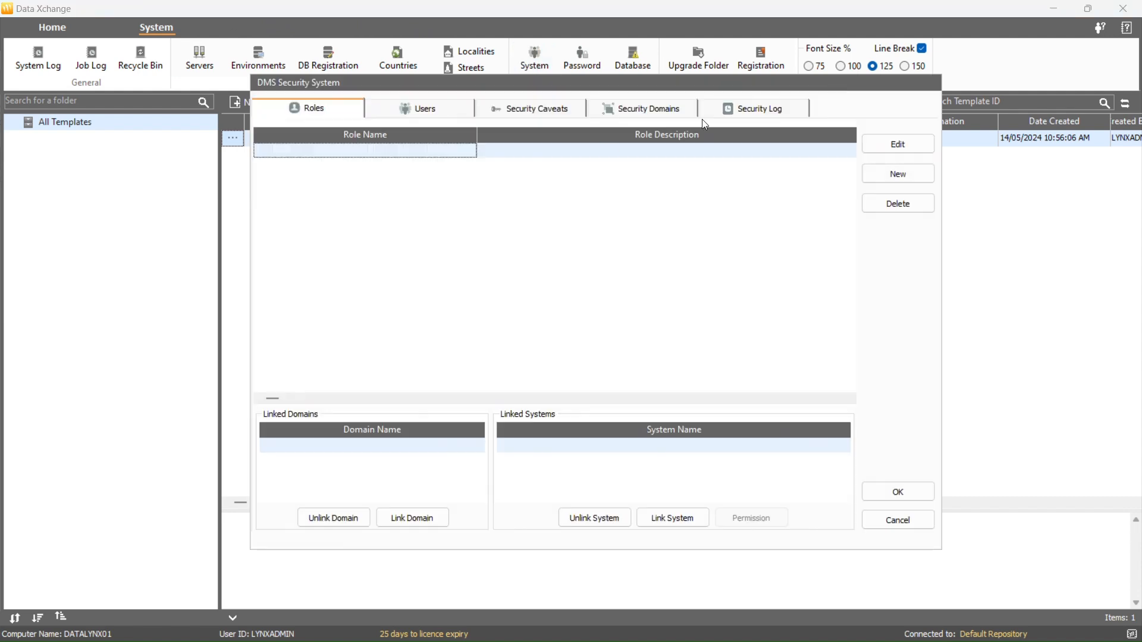
{"action": "left_click", "coordinate": [422, 113]}
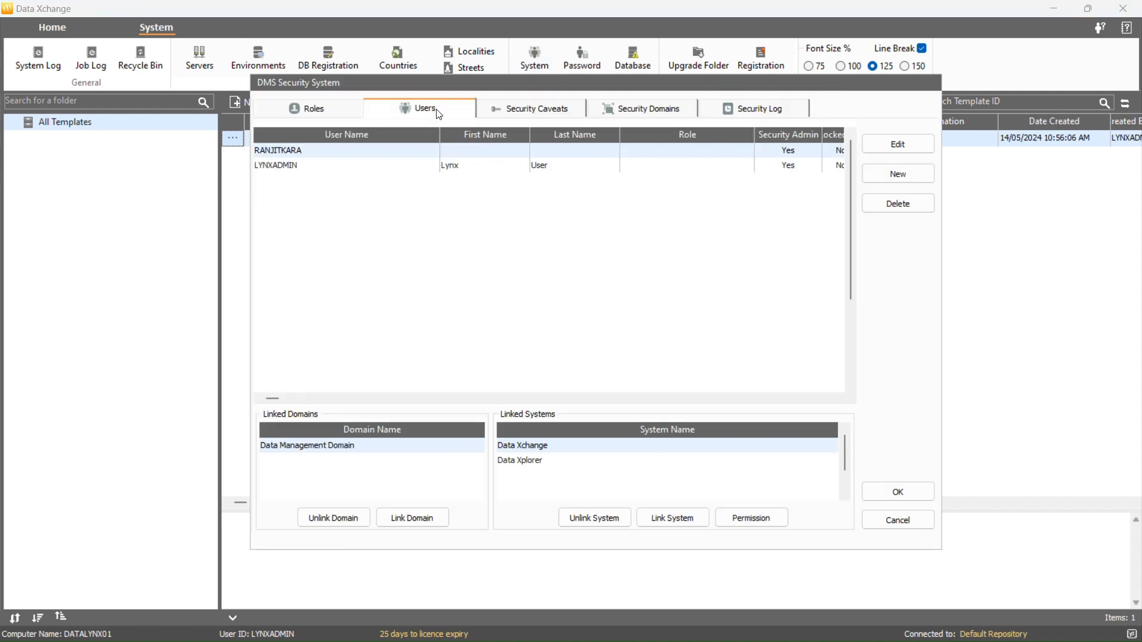
{"action": "left_click", "coordinate": [539, 113]}
{"action": "left_click", "coordinate": [637, 109]}
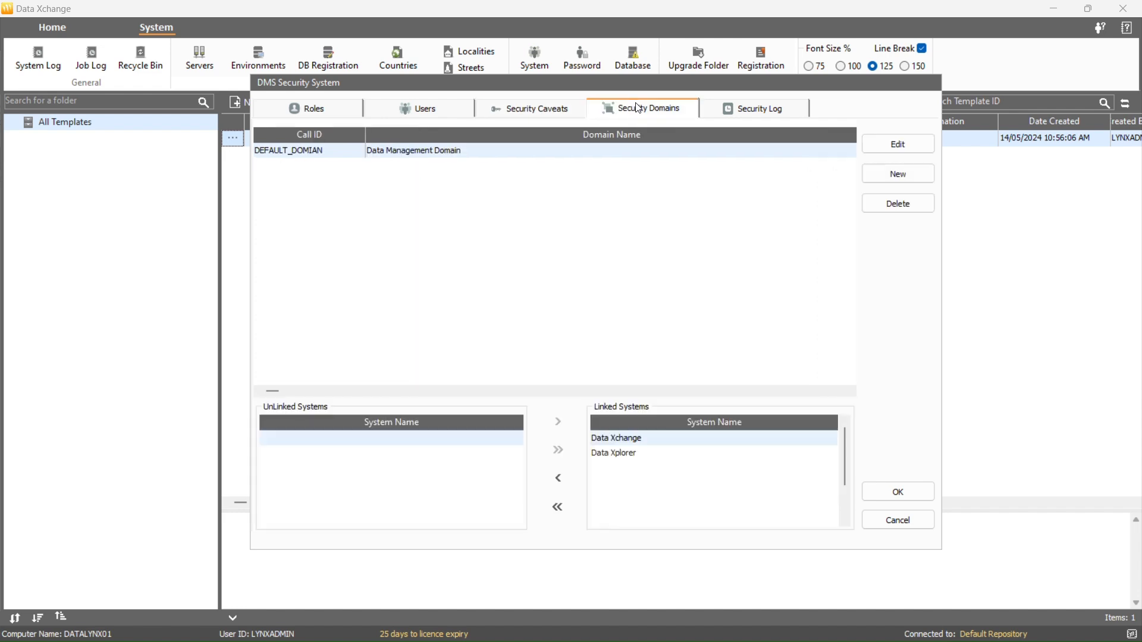
{"action": "left_click", "coordinate": [725, 113]}
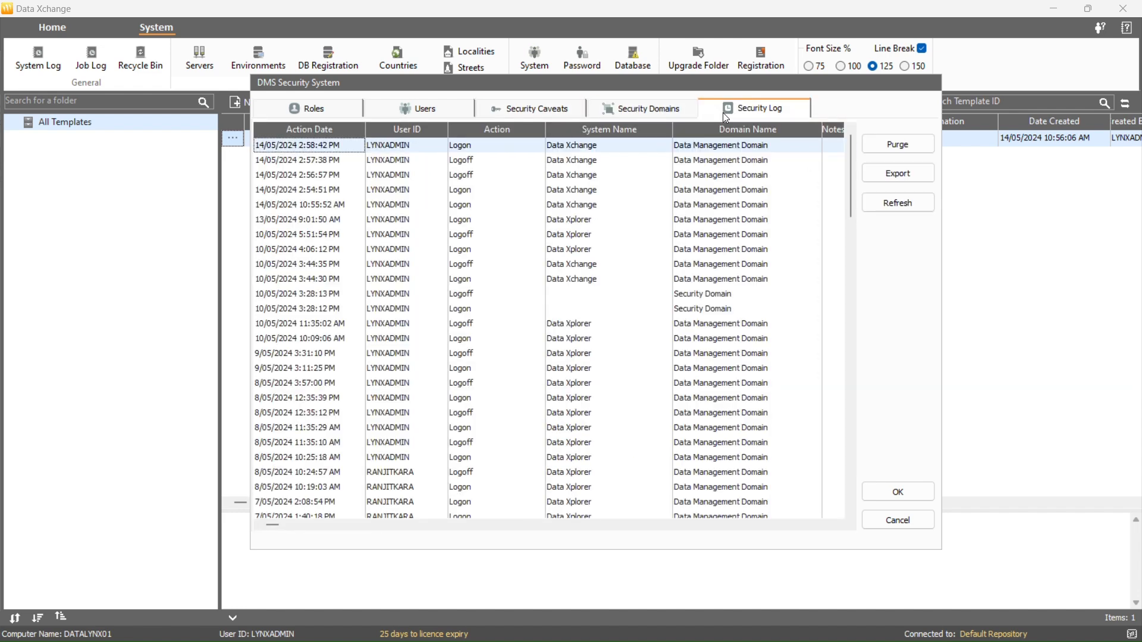
{"action": "left_click", "coordinate": [330, 113]}
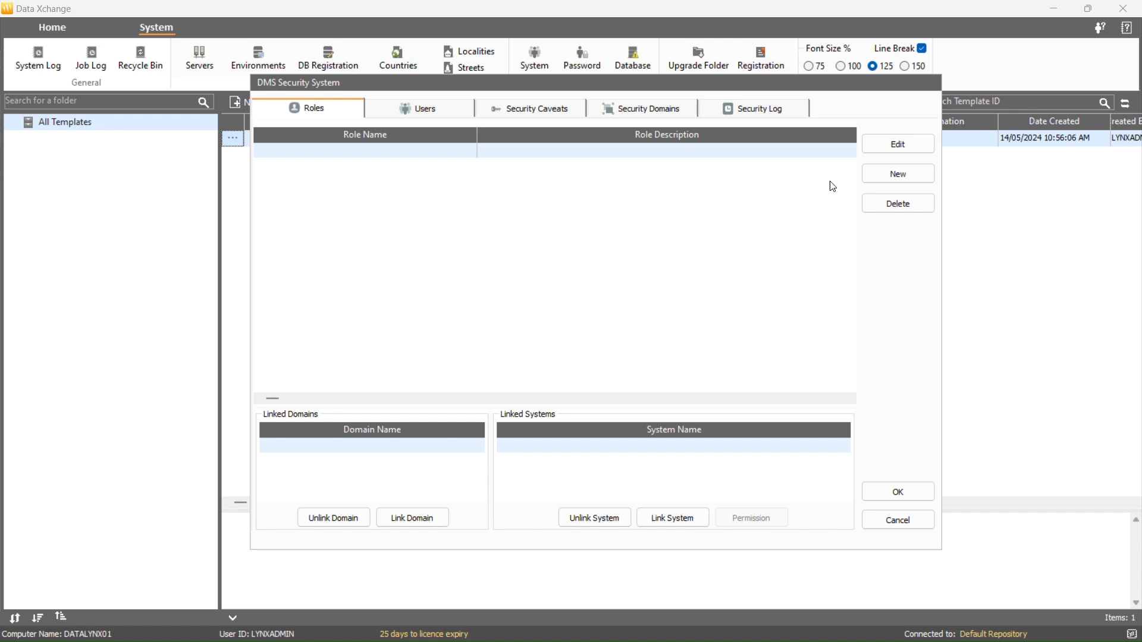
Add a role named 'Management' with description 'Read Access Only', then reopen it for editing
{"action": "left_click", "coordinate": [867, 176]}
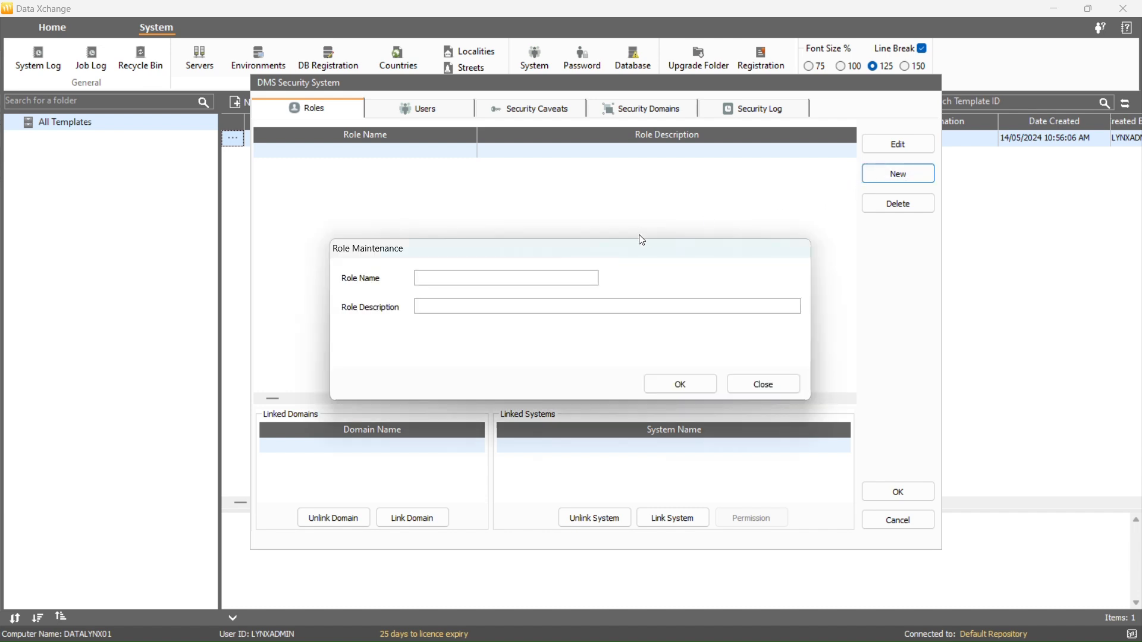
{"action": "type", "text": "Management"}
{"action": "left_click", "coordinate": [485, 300]}
{"action": "type", "text": "Read "}
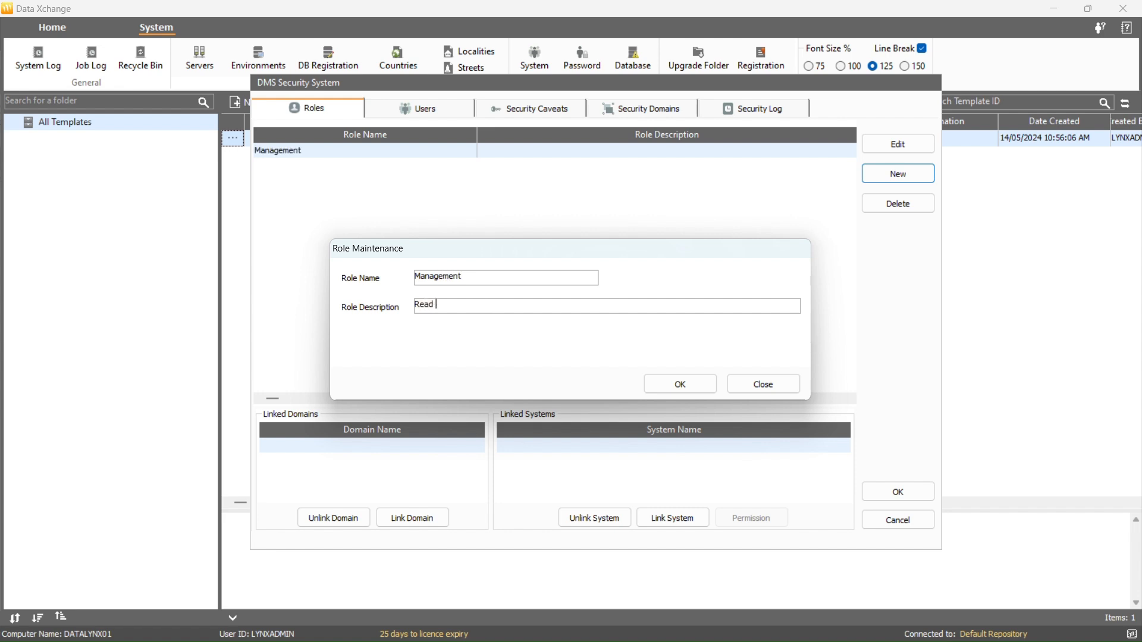
{"action": "type", "text": "Access Only"}
{"action": "left_click", "coordinate": [680, 384]}
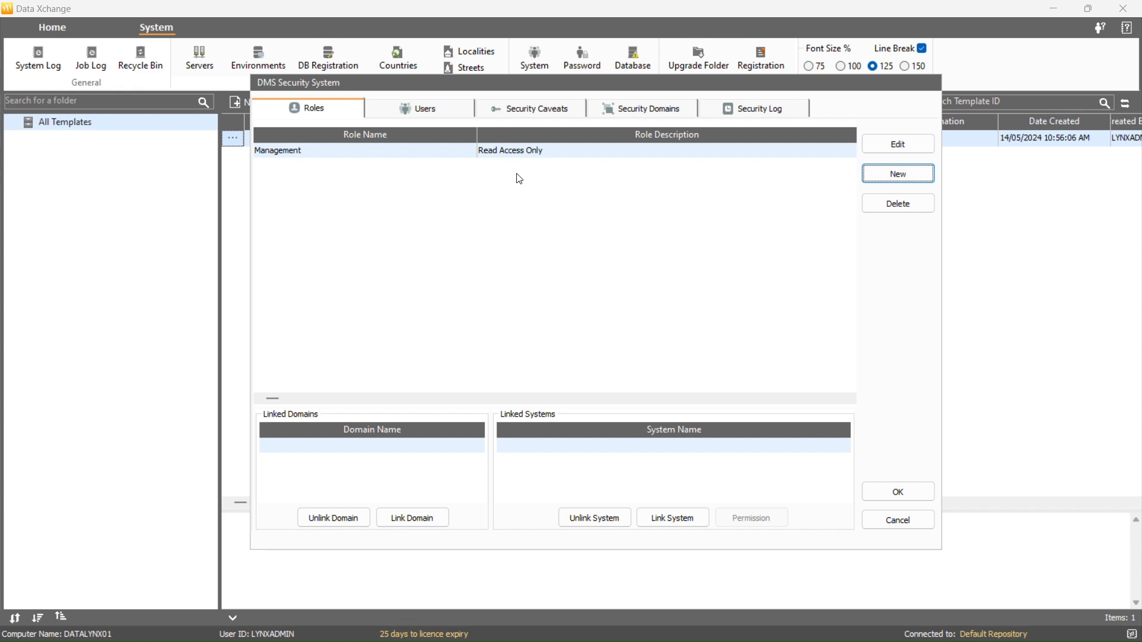
{"action": "left_click", "coordinate": [886, 149]}
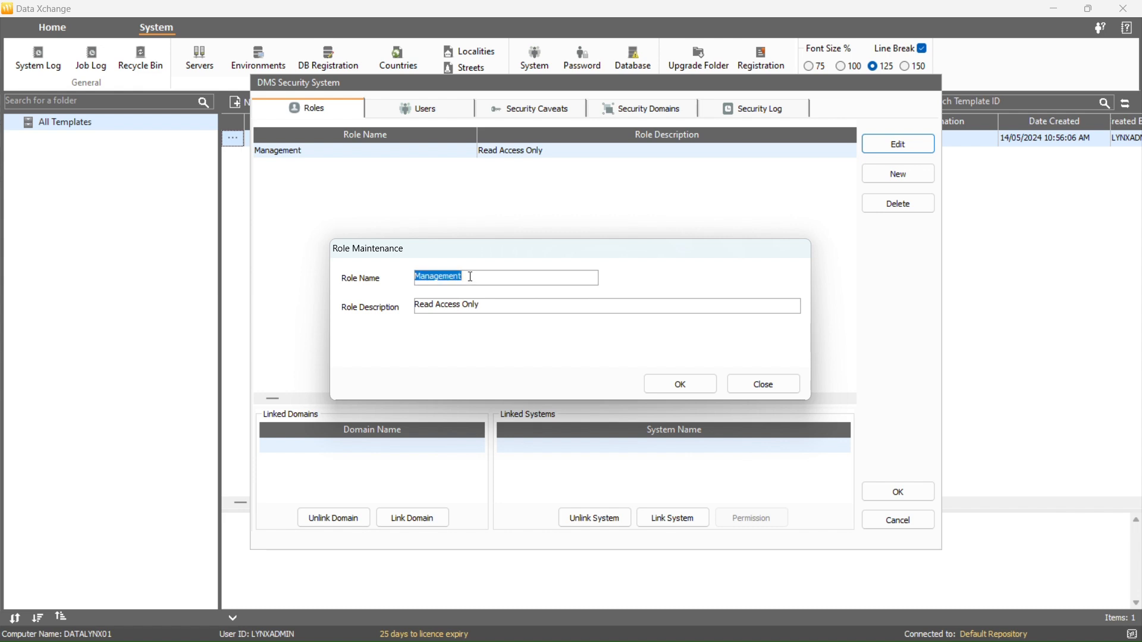
Rename the role from Management to 'Business Analyst' and cancel its deletion so it stays listed
{"action": "type", "text": "Business Analyst"}
{"action": "left_click", "coordinate": [657, 391]}
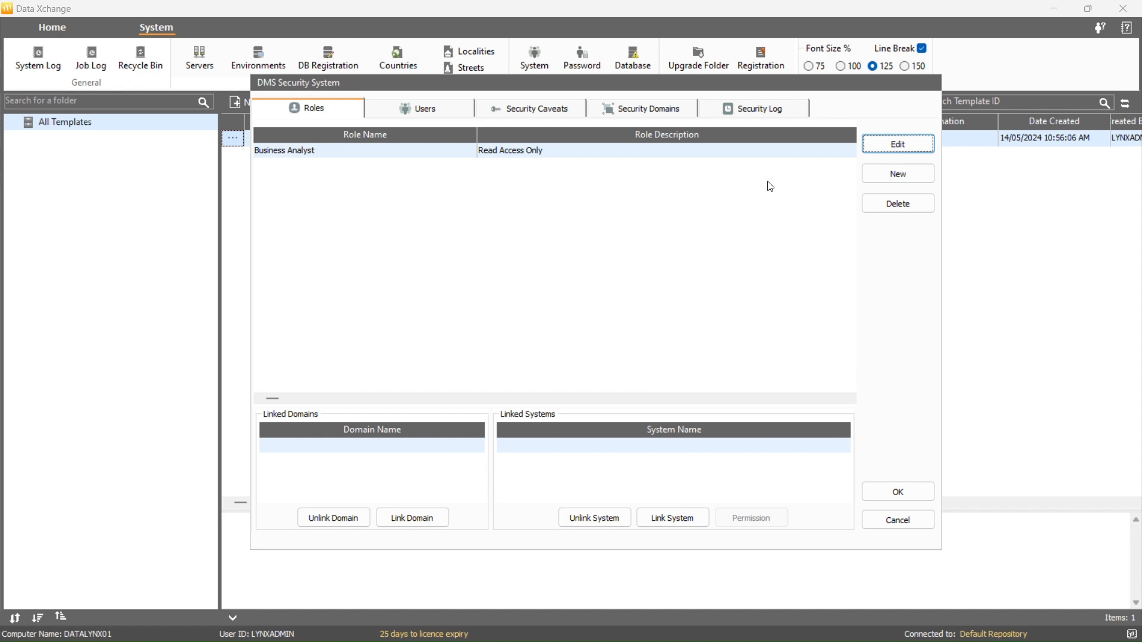
{"action": "left_click", "coordinate": [872, 207]}
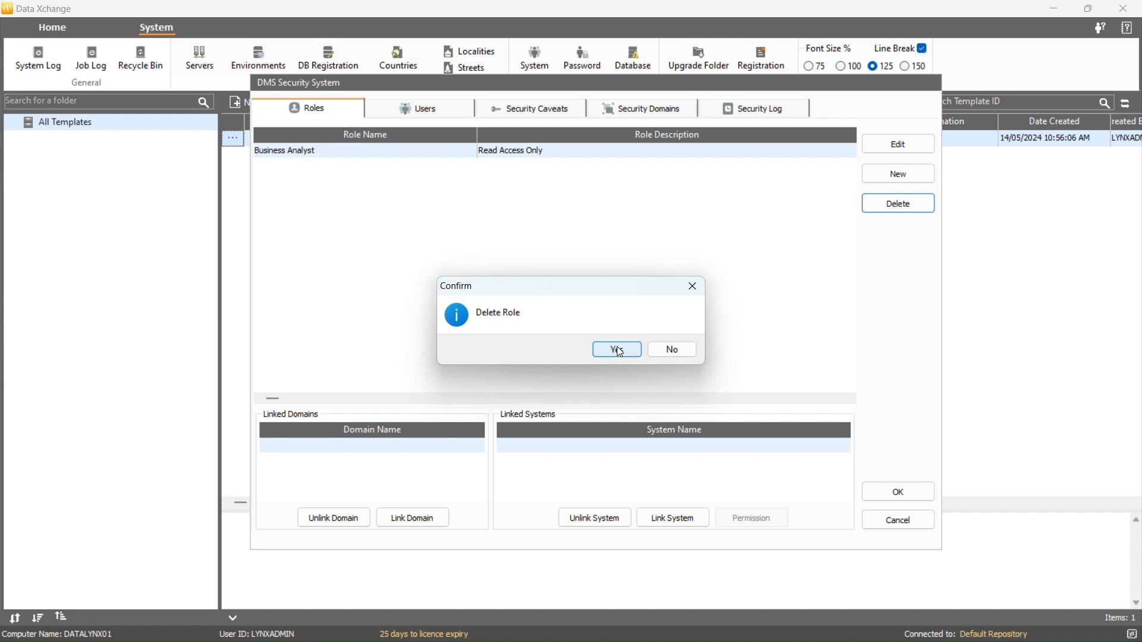
{"action": "left_click", "coordinate": [693, 293]}
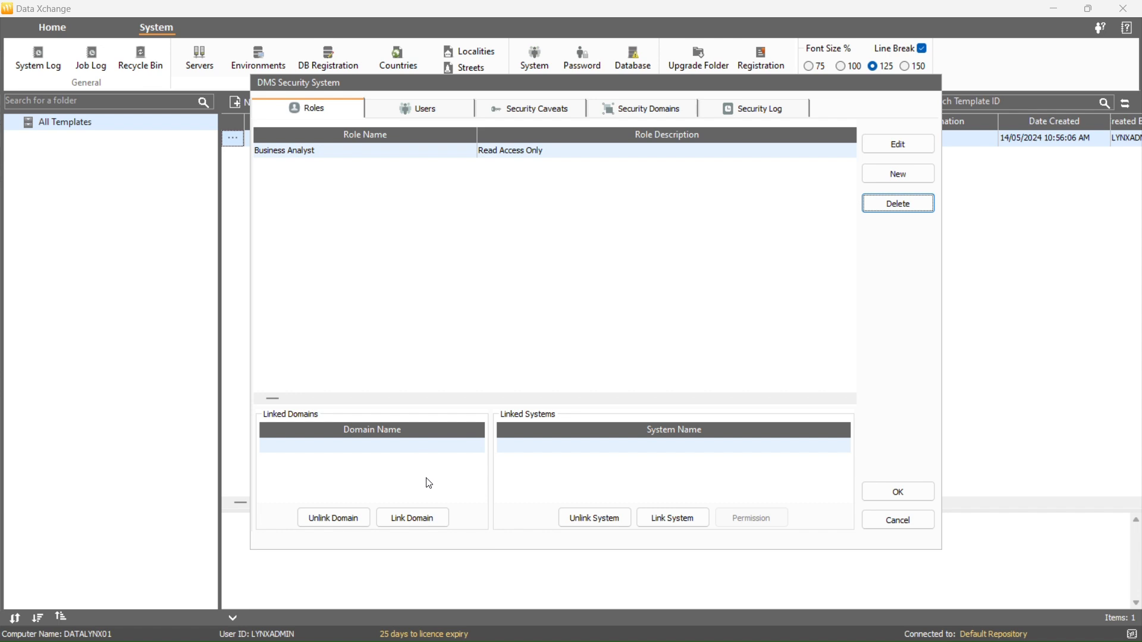
Link the Business Analyst role to Data Management Domain, then to the Data Xchange and Data Xplorer systems
{"action": "left_click", "coordinate": [428, 518]}
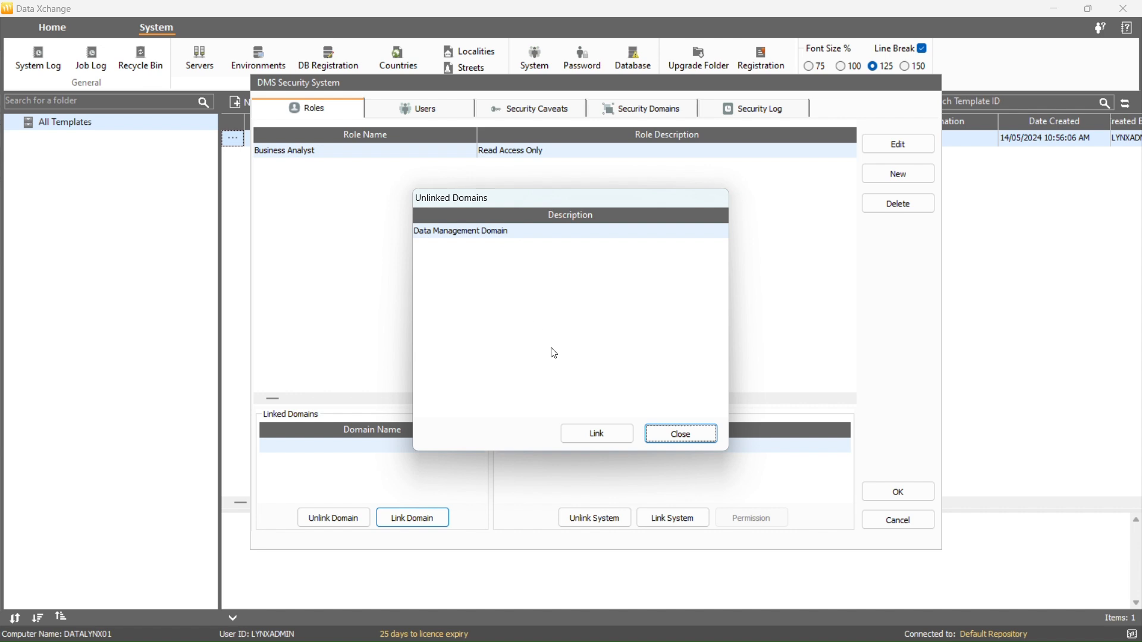
{"action": "left_click", "coordinate": [586, 441]}
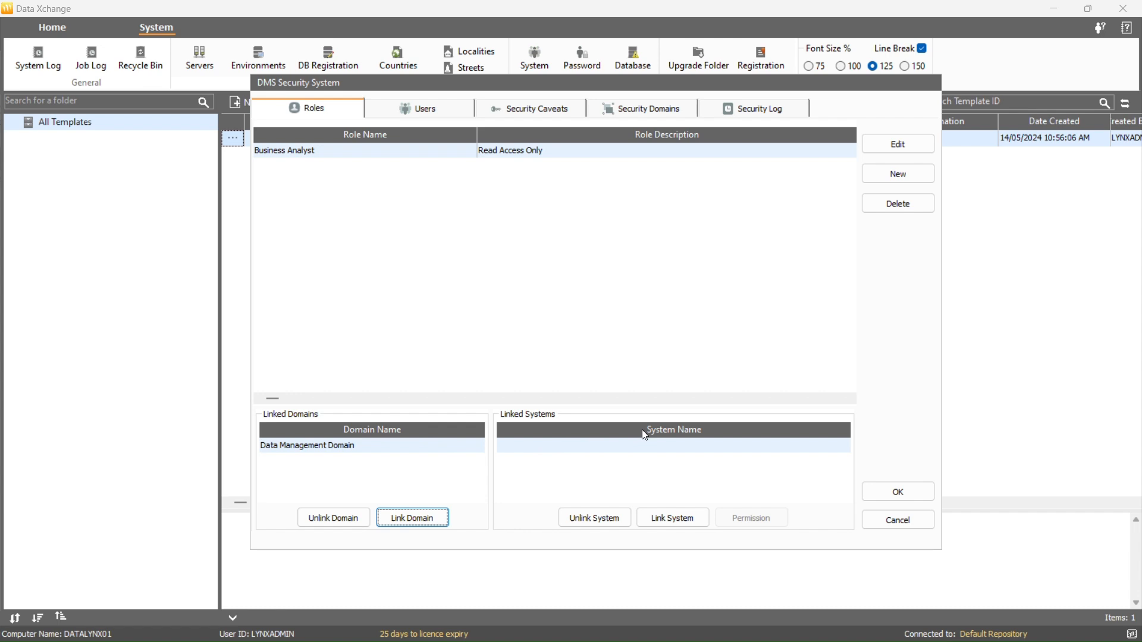
{"action": "left_click", "coordinate": [670, 516]}
{"action": "left_click", "coordinate": [613, 440]}
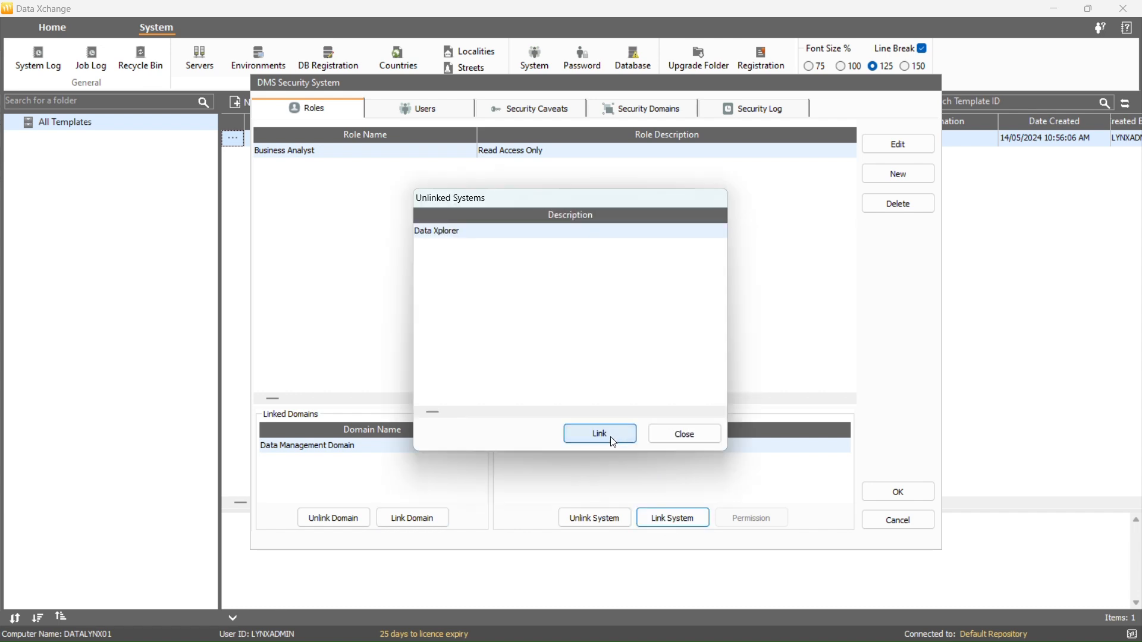
{"action": "left_click", "coordinate": [600, 434]}
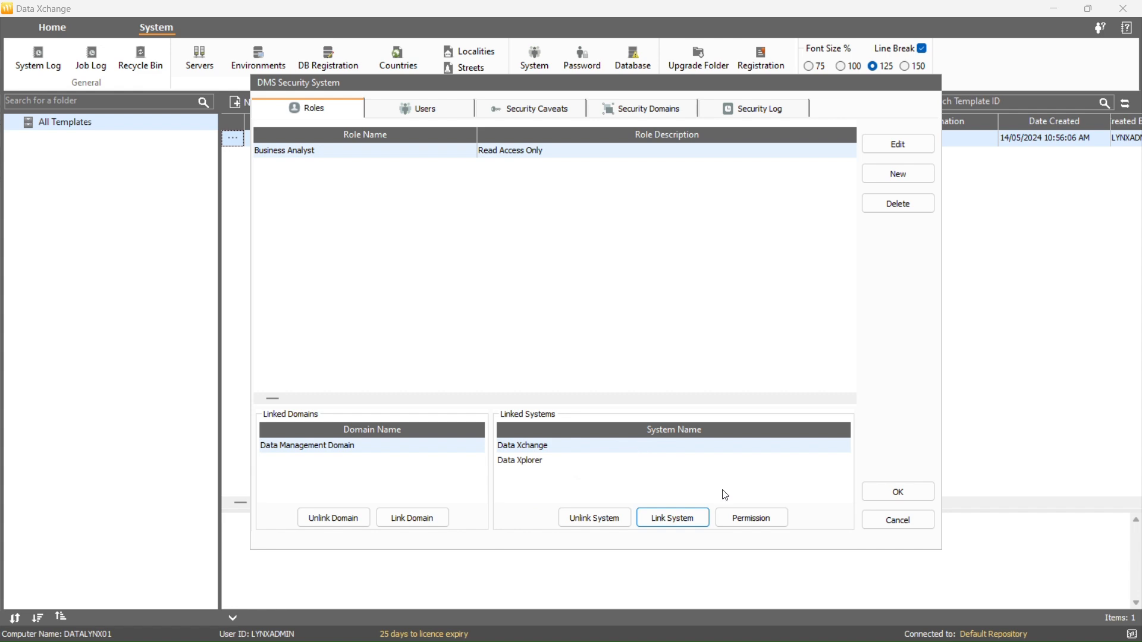
Grant the role Create and Submit permissions on Highest-classified templates
{"action": "left_click", "coordinate": [752, 517]}
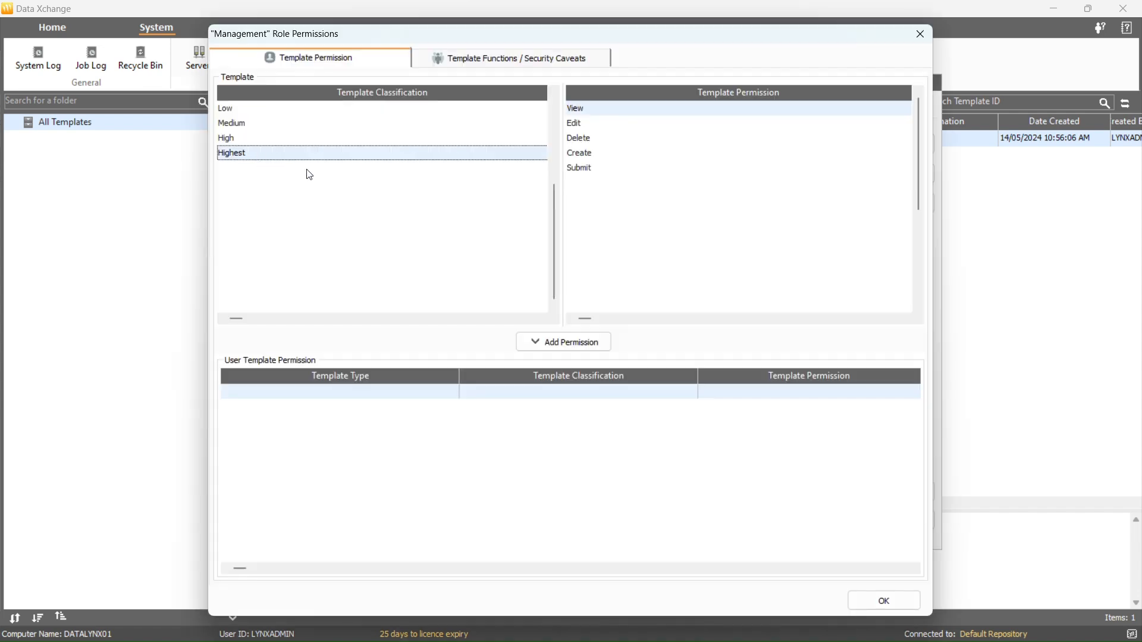
{"action": "left_click", "coordinate": [578, 155]}
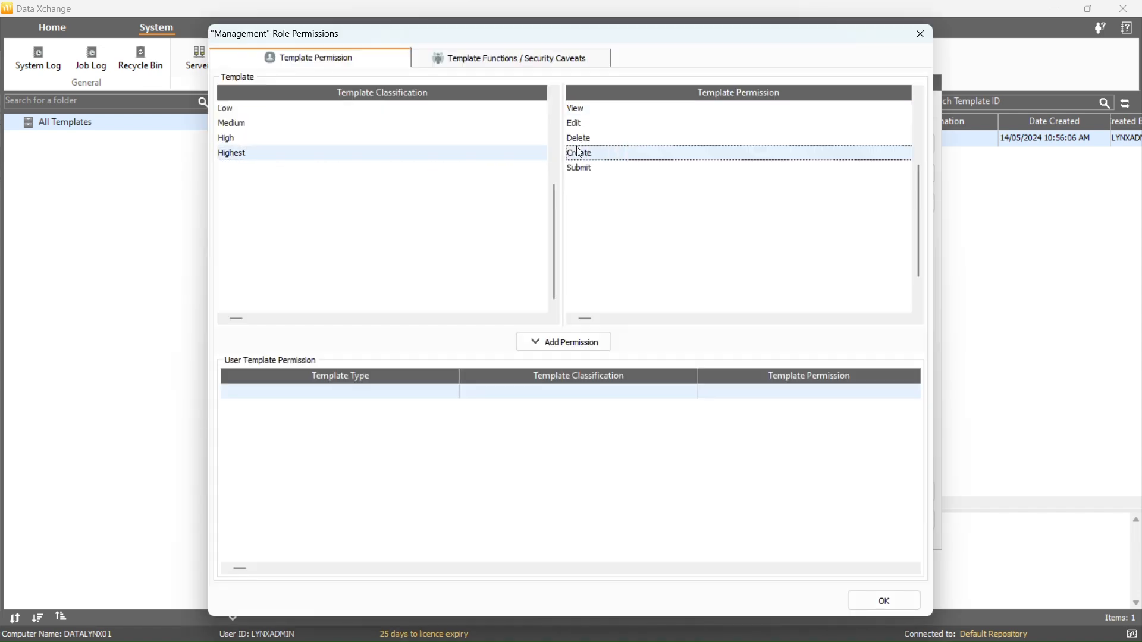
{"action": "left_click", "coordinate": [568, 350]}
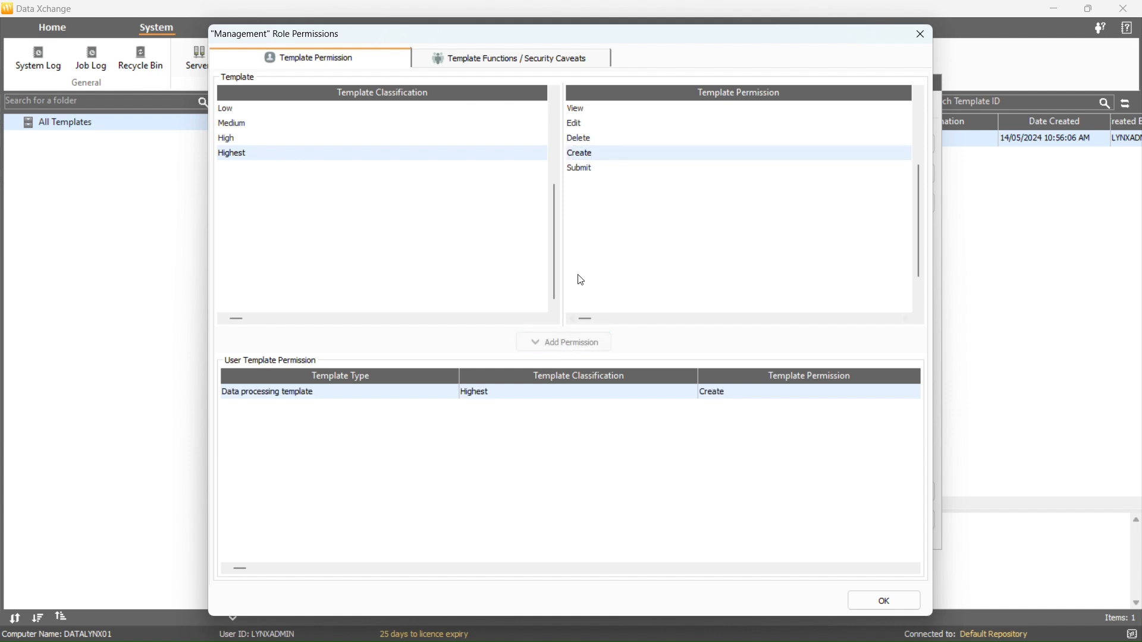
{"action": "left_click", "coordinate": [601, 171]}
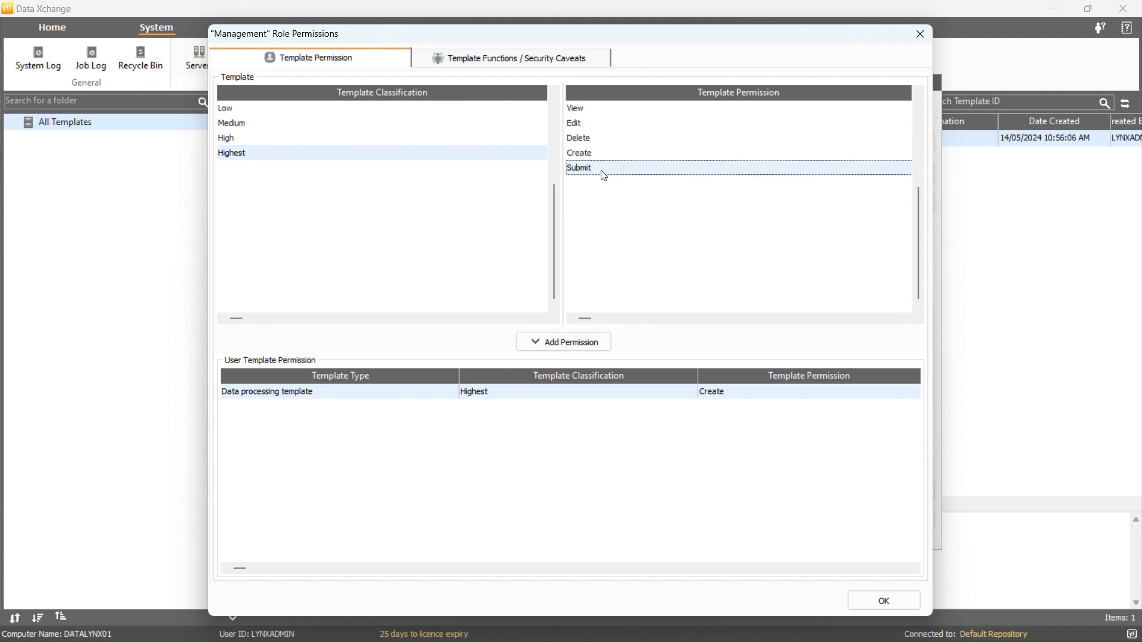
{"action": "left_click", "coordinate": [584, 348]}
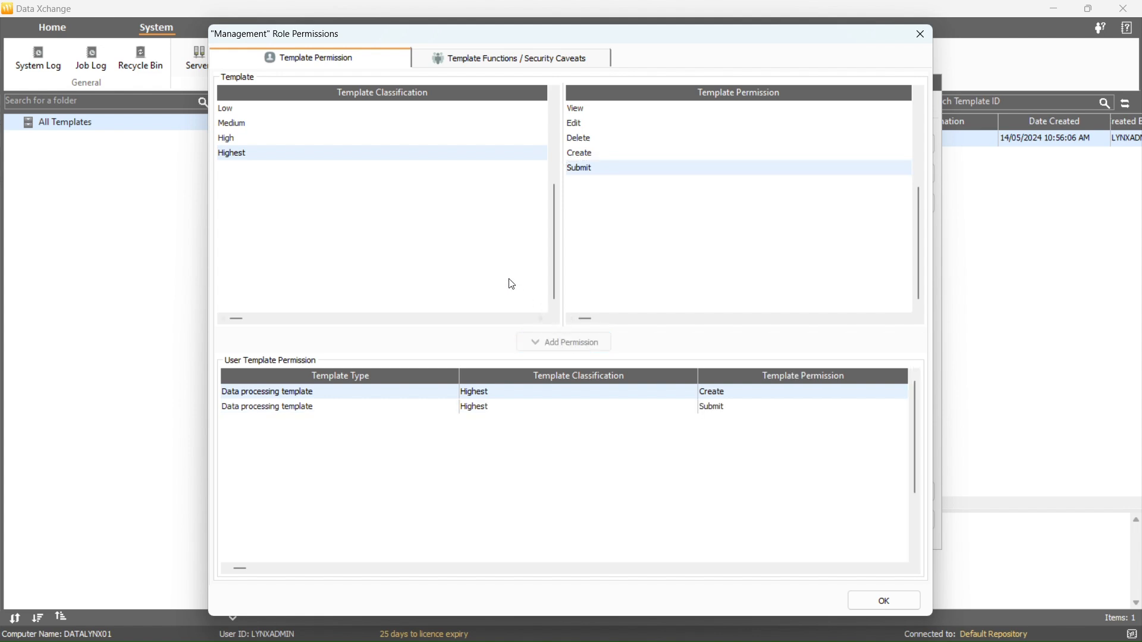
Add nearly all of the available function permissions to the role
{"action": "left_click", "coordinate": [512, 59]}
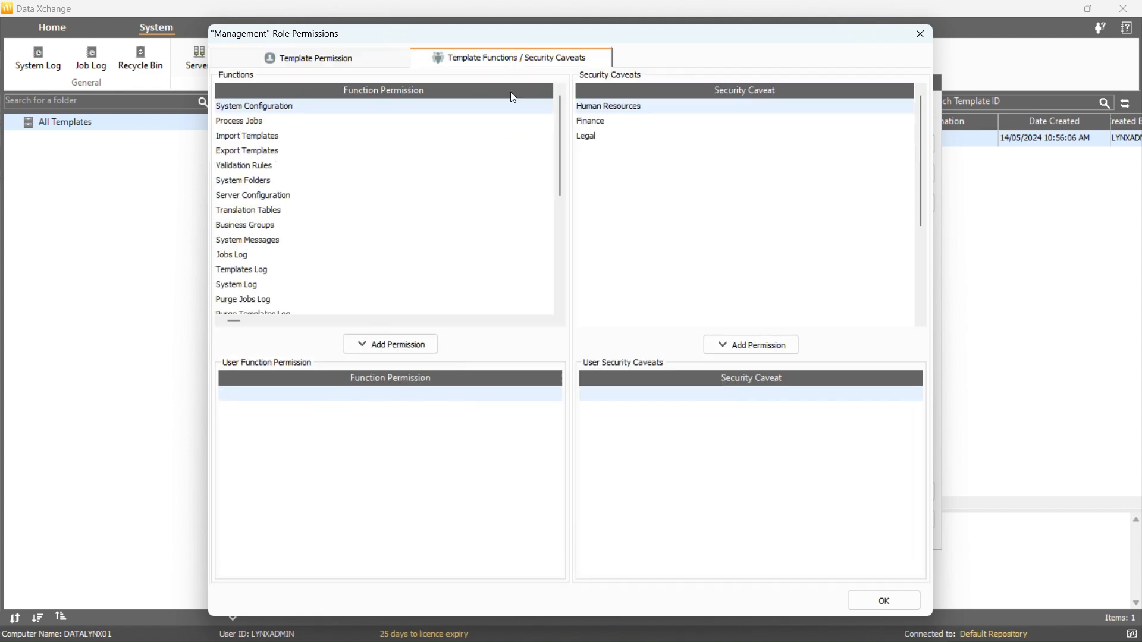
{"action": "left_click", "coordinate": [426, 345]}
{"action": "left_click", "coordinate": [426, 344]}
{"action": "left_click", "coordinate": [426, 344]}
{"action": "left_click", "coordinate": [427, 344]}
{"action": "left_click", "coordinate": [426, 344]}
{"action": "left_click", "coordinate": [427, 344]}
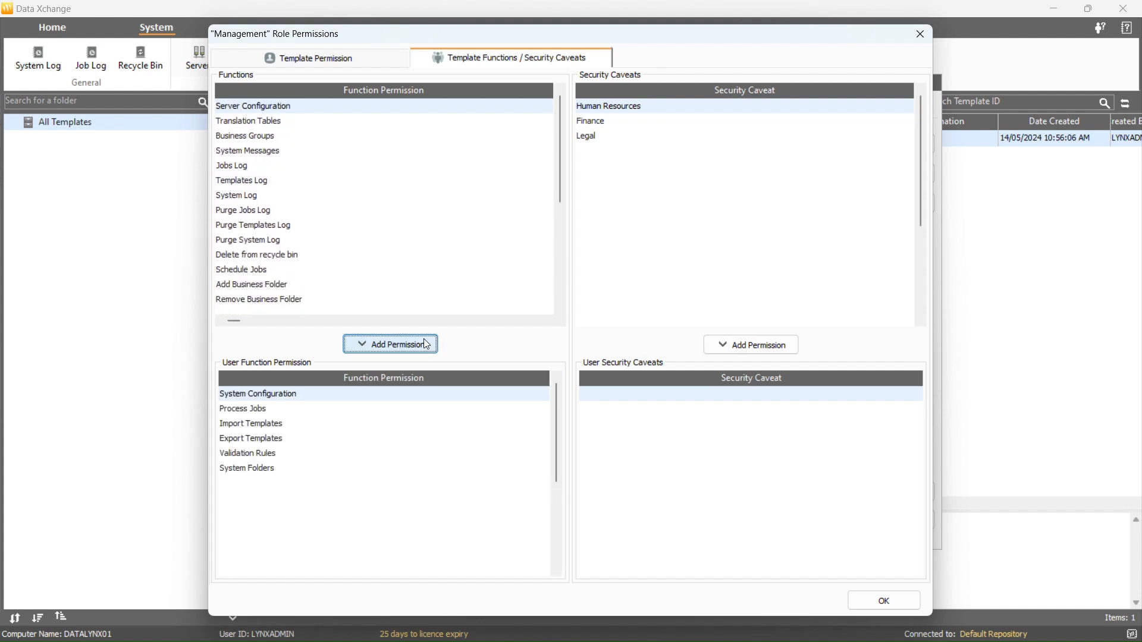
{"action": "double_click", "coordinate": [426, 344]}
{"action": "left_click", "coordinate": [426, 344]}
{"action": "double_click", "coordinate": [426, 344]}
{"action": "left_click", "coordinate": [426, 345]}
{"action": "double_click", "coordinate": [426, 344]}
{"action": "left_click", "coordinate": [426, 344]}
{"action": "left_click", "coordinate": [426, 344]}
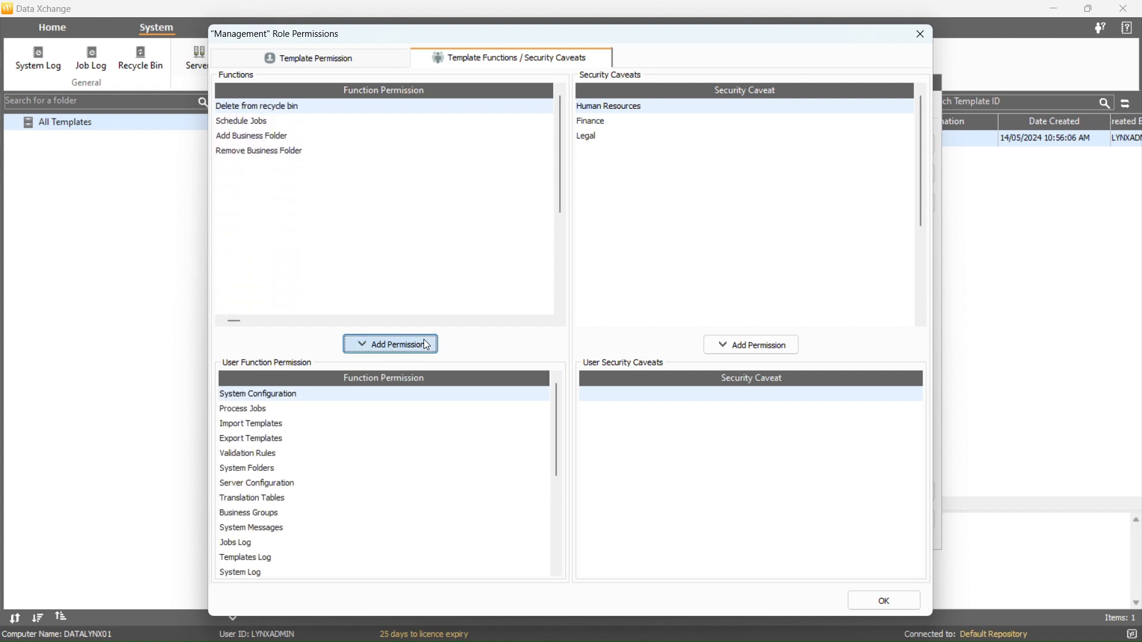
{"action": "double_click", "coordinate": [427, 344]}
{"action": "left_click", "coordinate": [426, 344]}
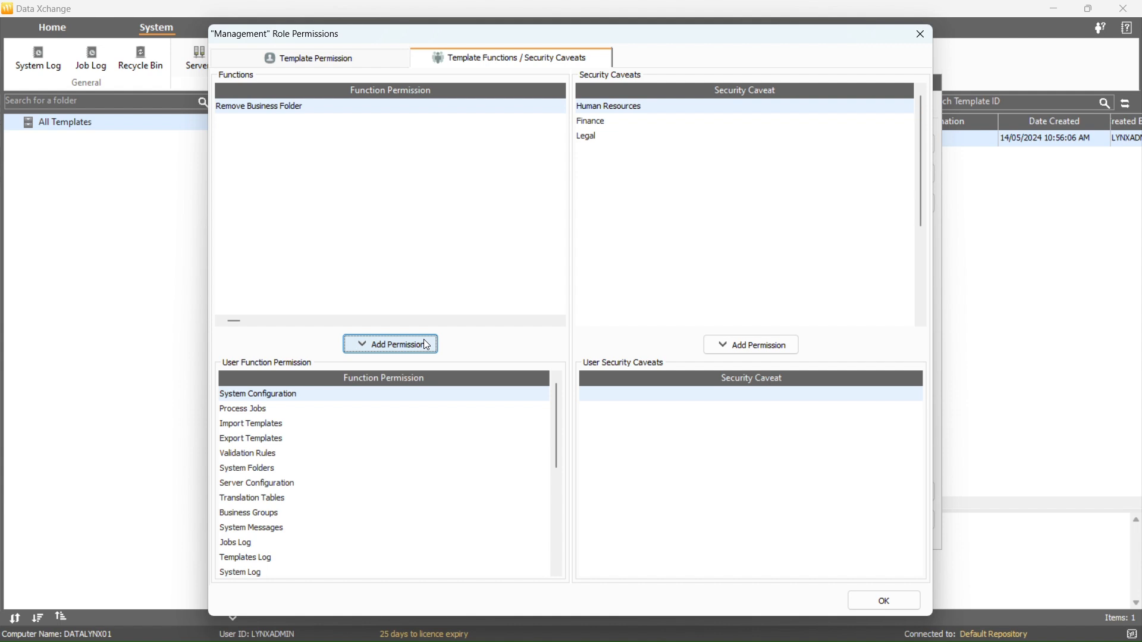
Add the Human Resources, Finance and Legal caveats and save the role's permissions
{"action": "double_click", "coordinate": [725, 343]}
{"action": "left_click", "coordinate": [726, 343]}
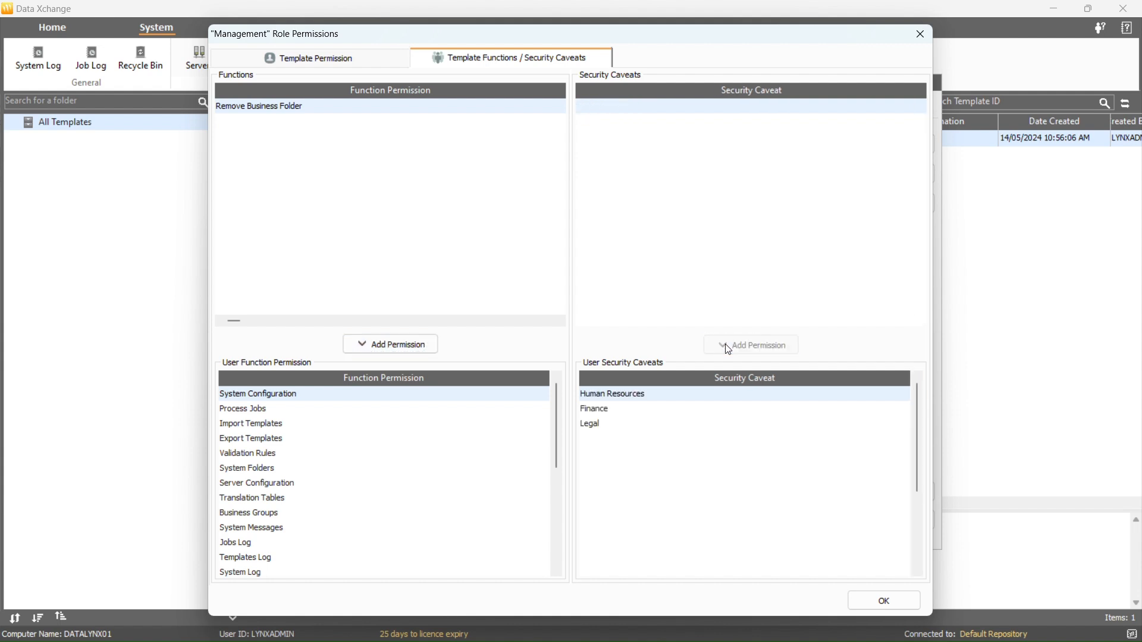
{"action": "left_click", "coordinate": [868, 601]}
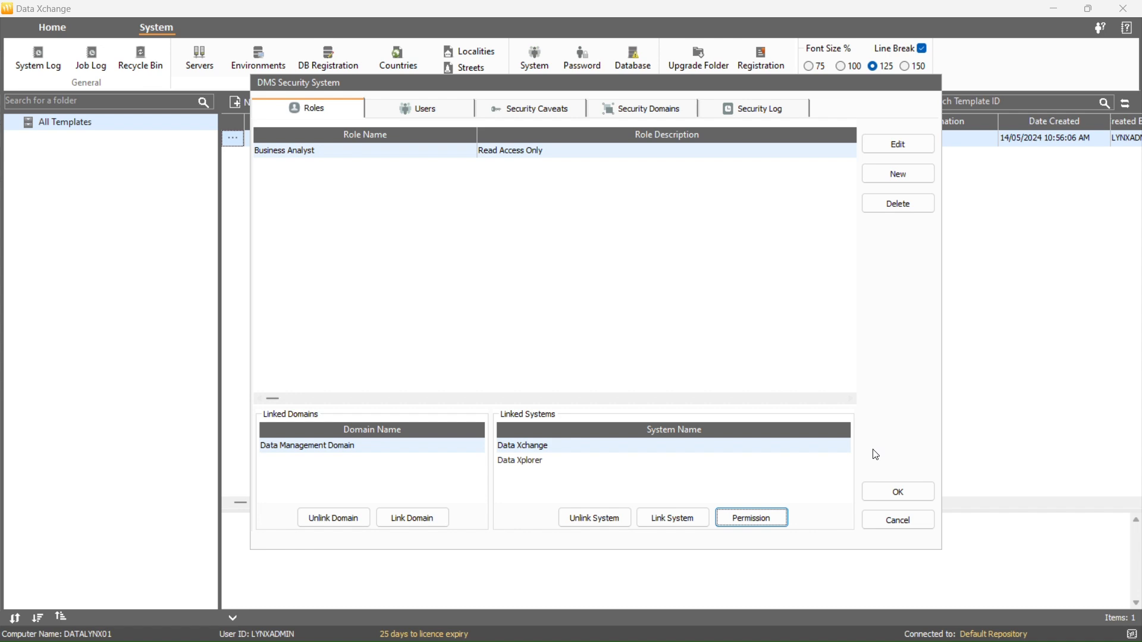
Close and reopen DMS Security System, showing the Users list
{"action": "left_click", "coordinate": [901, 489]}
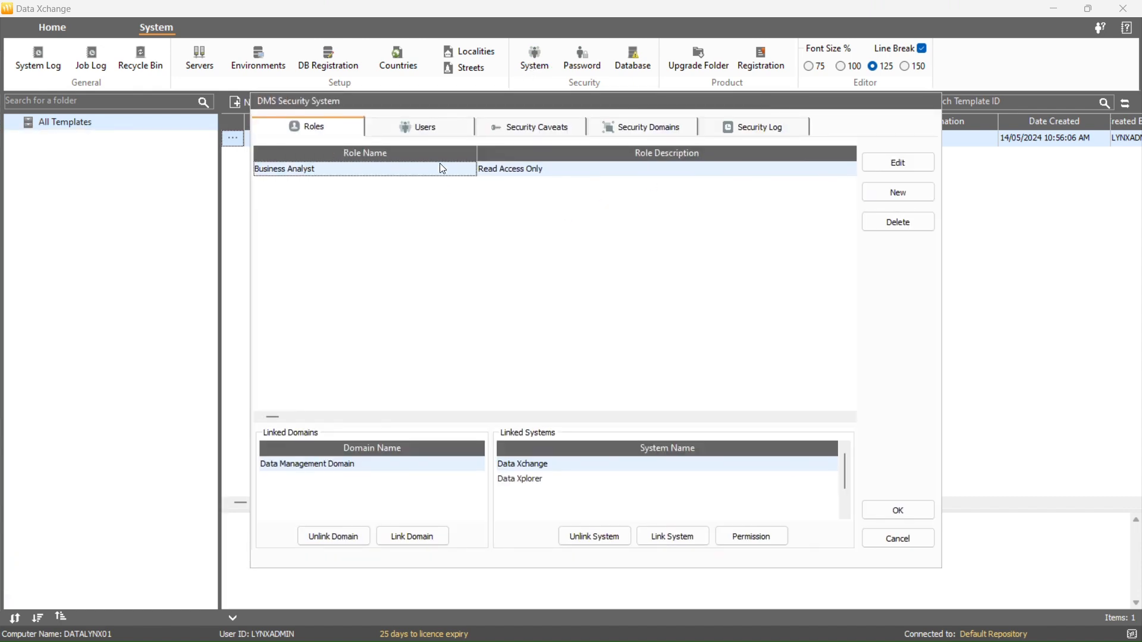
{"action": "left_click", "coordinate": [433, 129]}
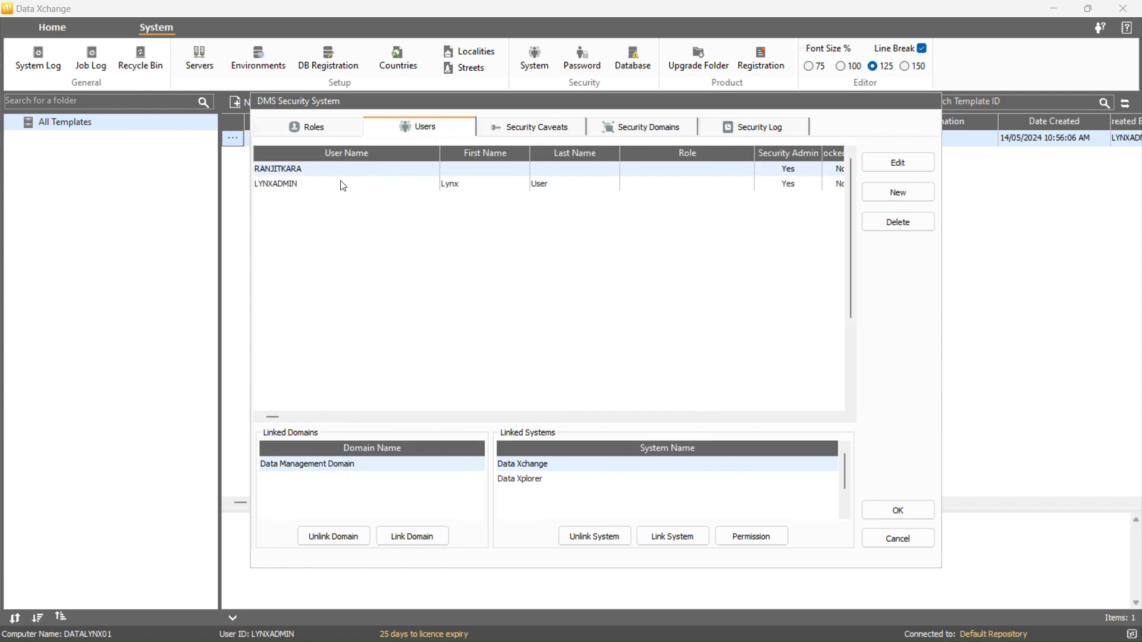
Start a new user TEST_USER and fill in its password, name, title and e-mail address
{"action": "left_click", "coordinate": [869, 197]}
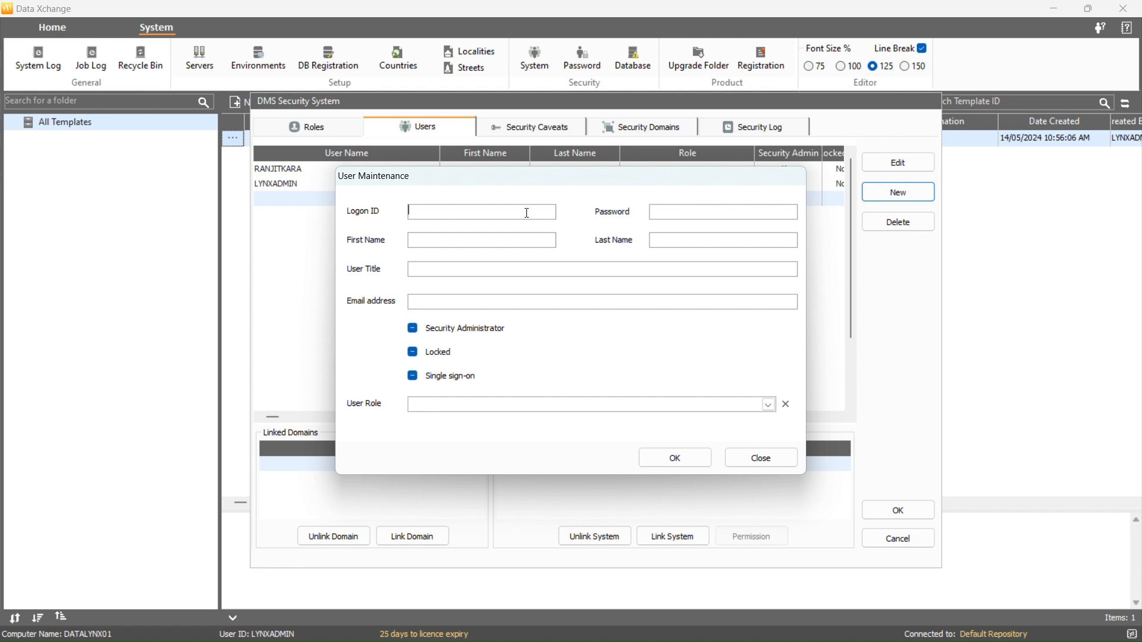
{"action": "type", "text": "TEST_USER"}
{"action": "left_click", "coordinate": [785, 214]}
{"action": "type", "text": "••••••••"}
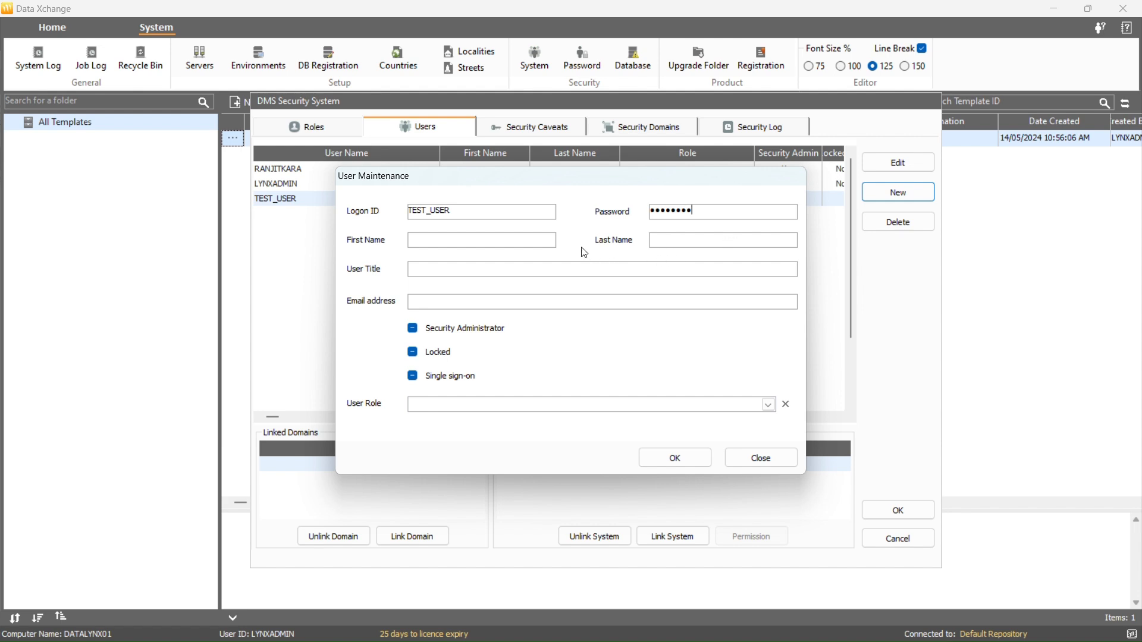
{"action": "left_click", "coordinate": [546, 242]}
{"action": "type", "text": "Test"}
{"action": "type", "text": "User"}
{"action": "type", "text": "Business A"}
{"action": "type", "text": "nalyst"}
{"action": "key", "text": "Tab"}
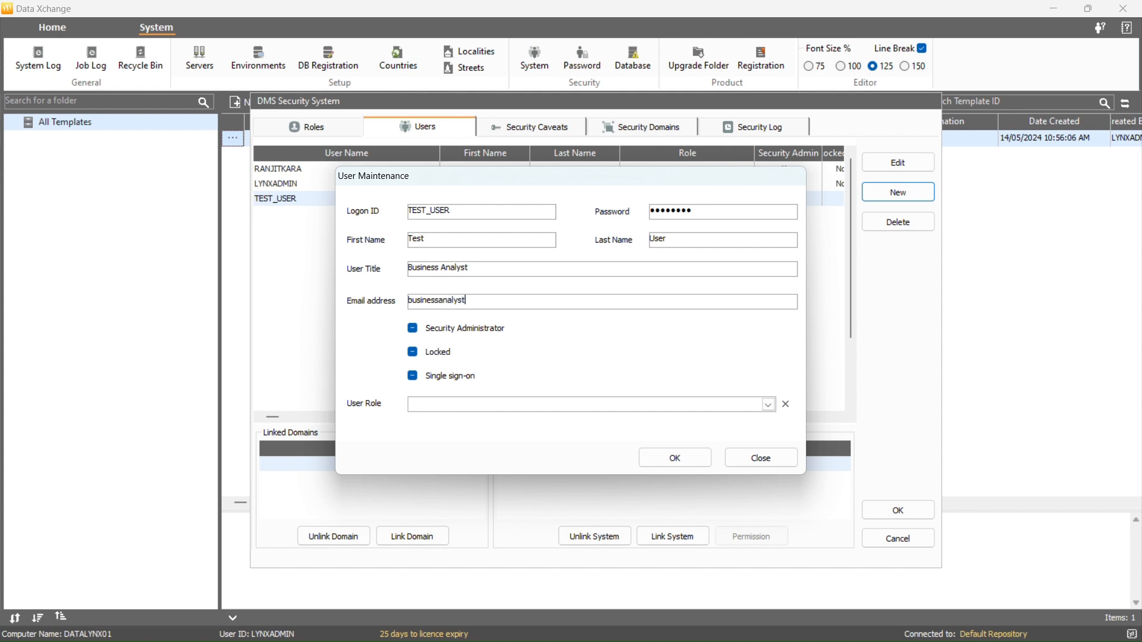
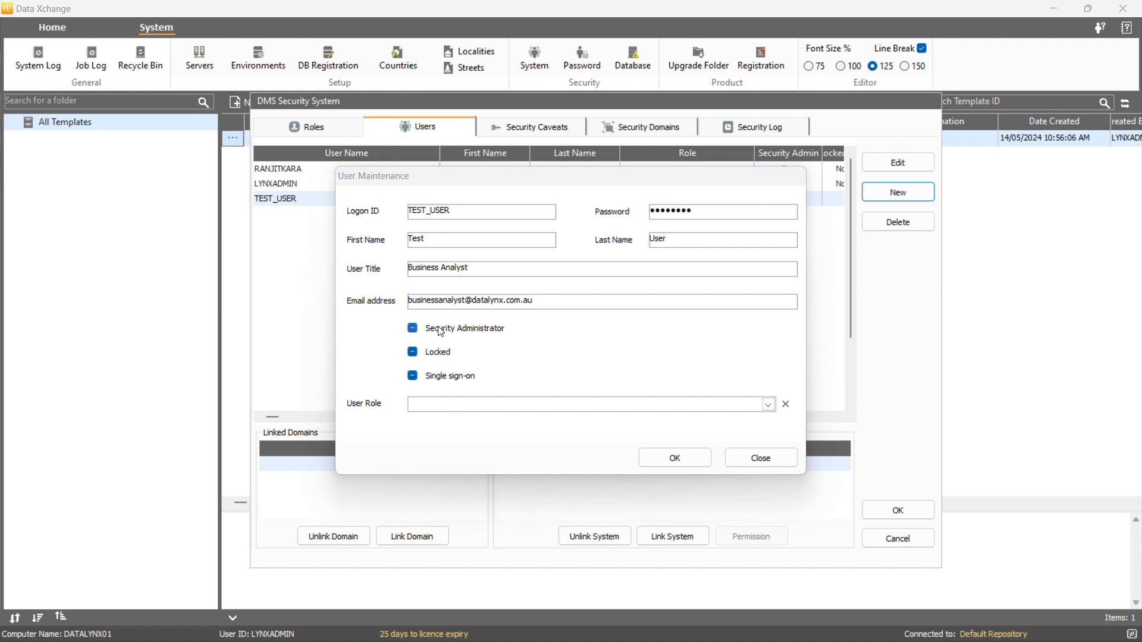
Leave the user unlocked without single sign-on, assign the Business Analyst role, and save
{"action": "left_click", "coordinate": [416, 353]}
{"action": "left_click", "coordinate": [418, 355]}
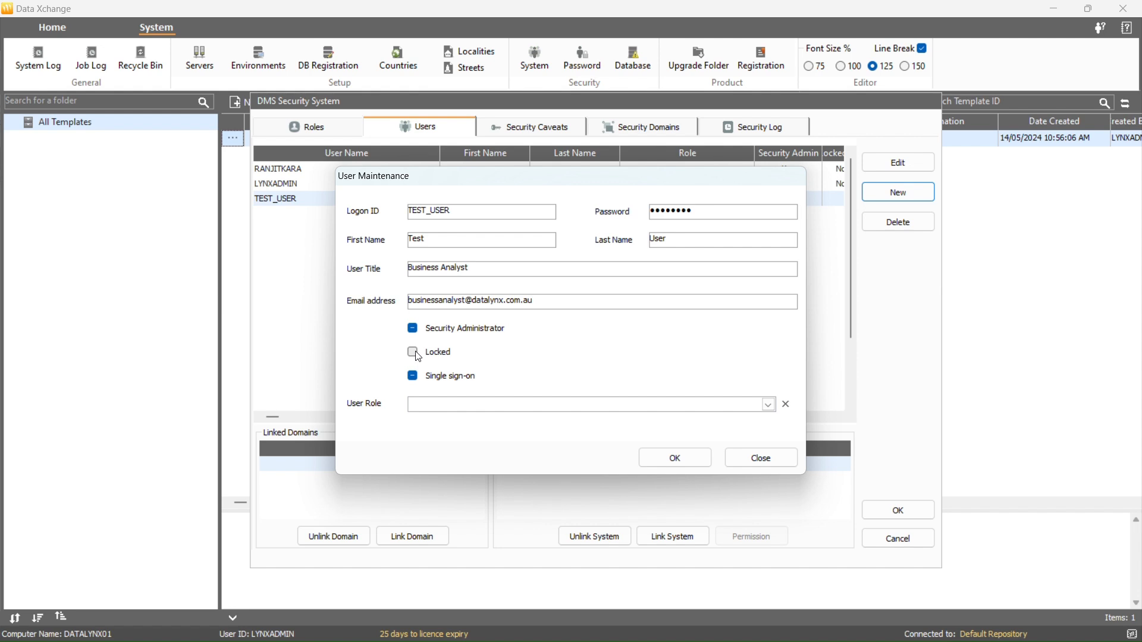
{"action": "left_click", "coordinate": [413, 376]}
{"action": "left_click", "coordinate": [768, 404]}
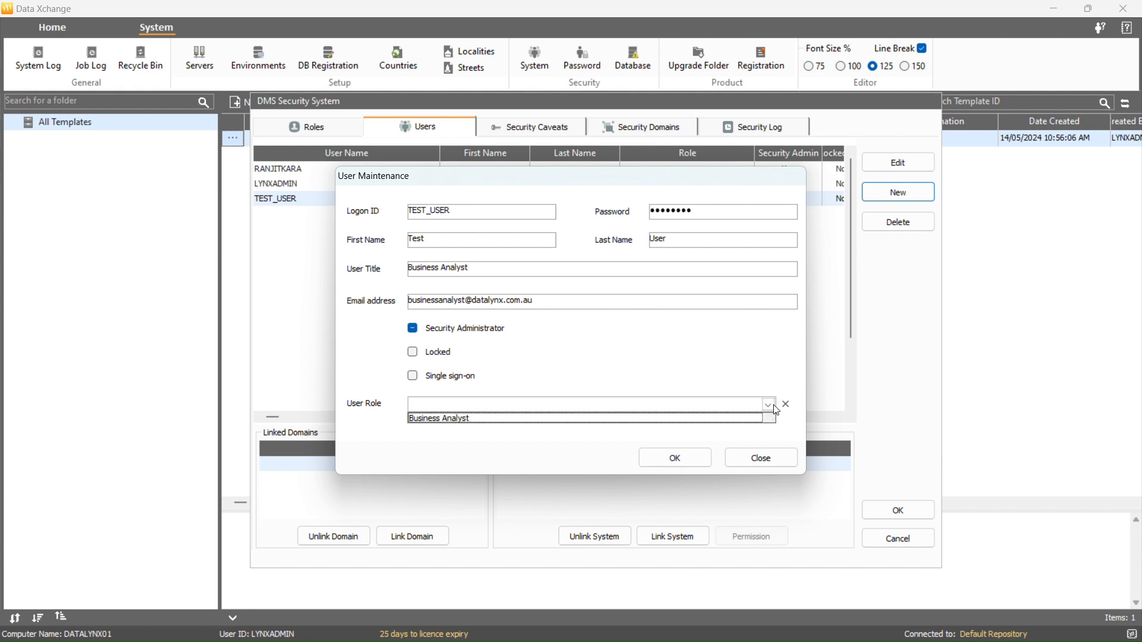
{"action": "left_click", "coordinate": [736, 420]}
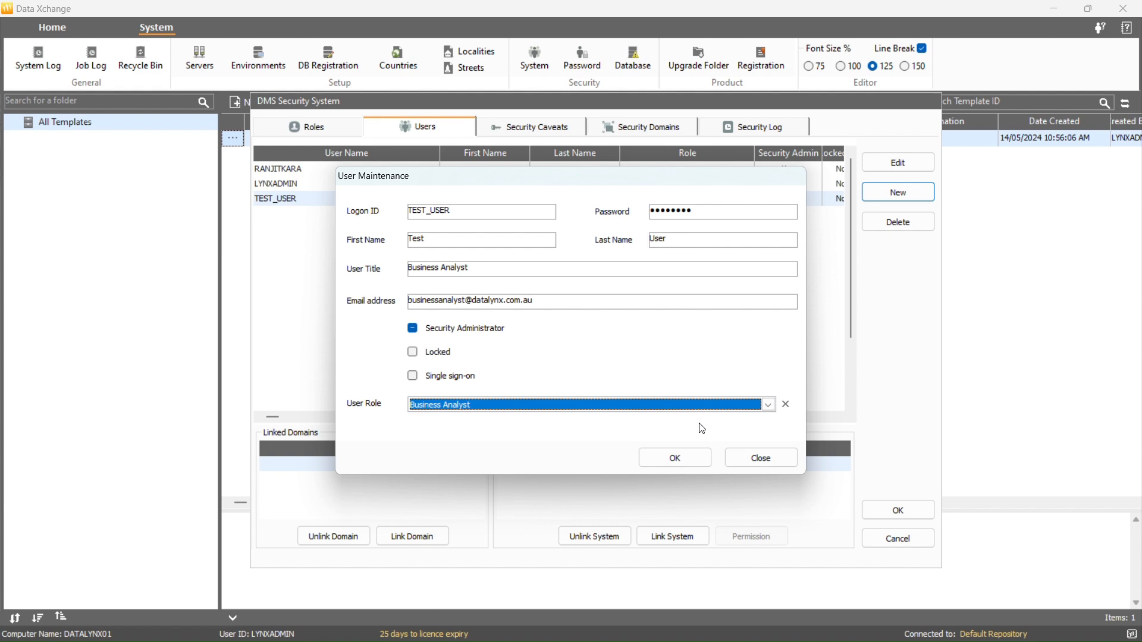
{"action": "left_click", "coordinate": [675, 458]}
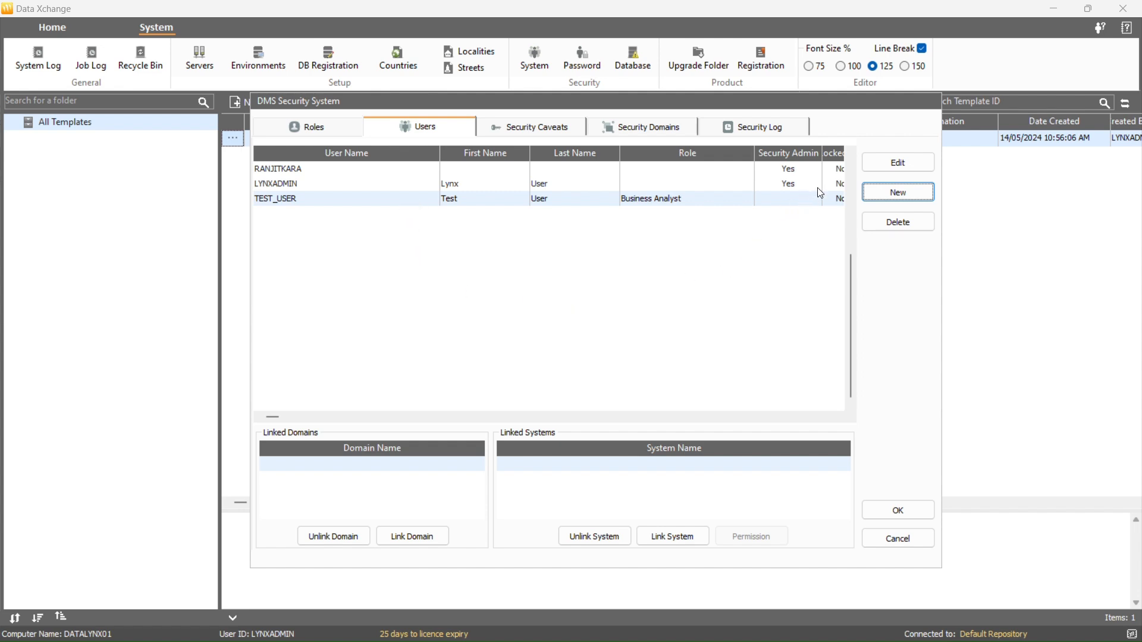
Change the test user's logon ID to DX_USER and clear its assigned role
{"action": "left_click", "coordinate": [869, 164]}
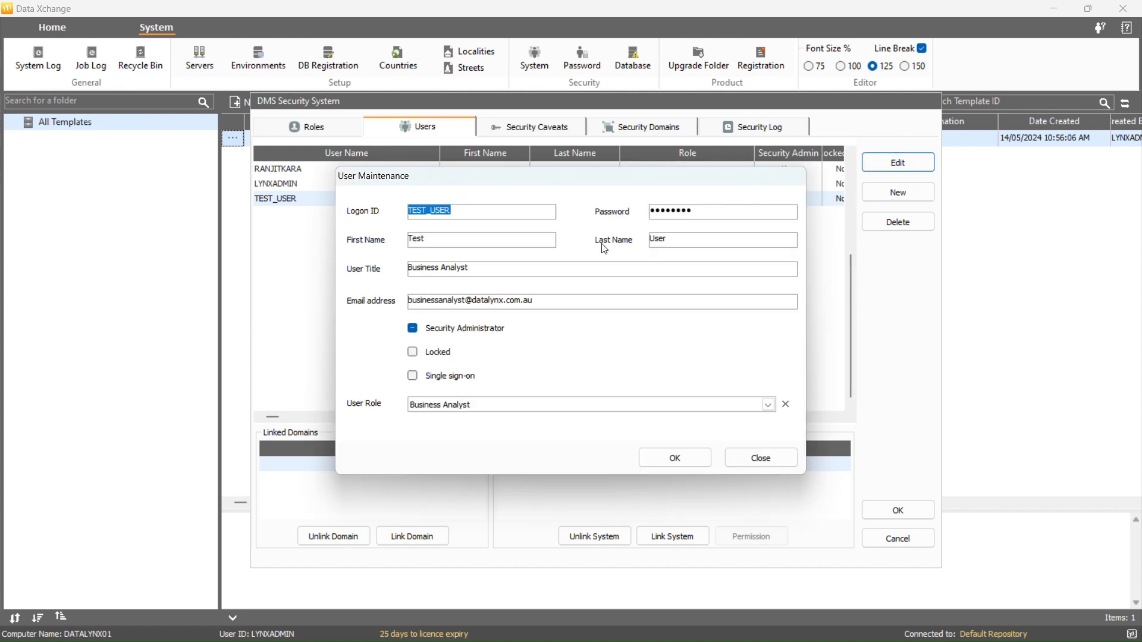
{"action": "left_click", "coordinate": [428, 212]}
{"action": "left_click_drag", "start_coordinate": [428, 211], "coordinate": [401, 216]}
{"action": "type", "text": "DX"}
{"action": "left_click", "coordinate": [787, 405]}
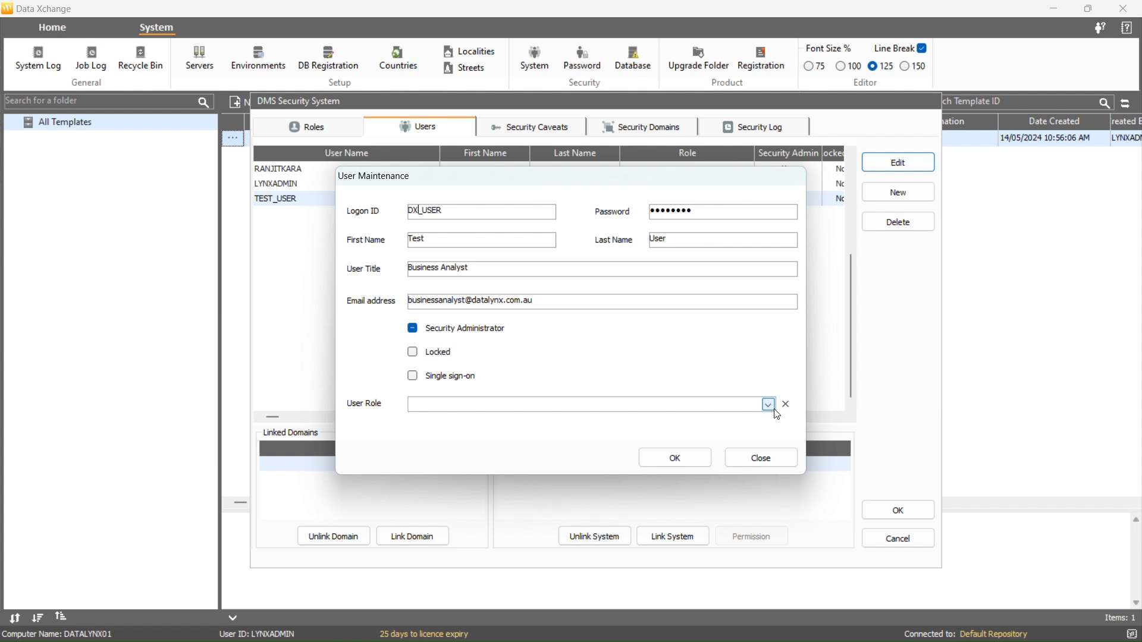
{"action": "left_click", "coordinate": [683, 452]}
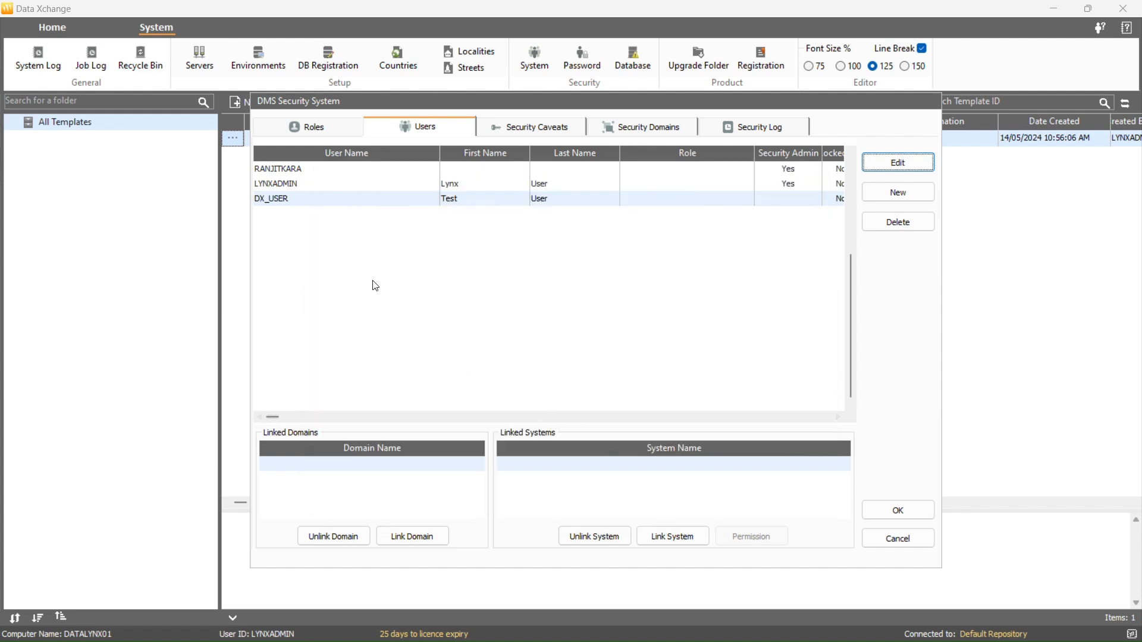
Delete the other administrator account along with its links
{"action": "left_click", "coordinate": [301, 170]}
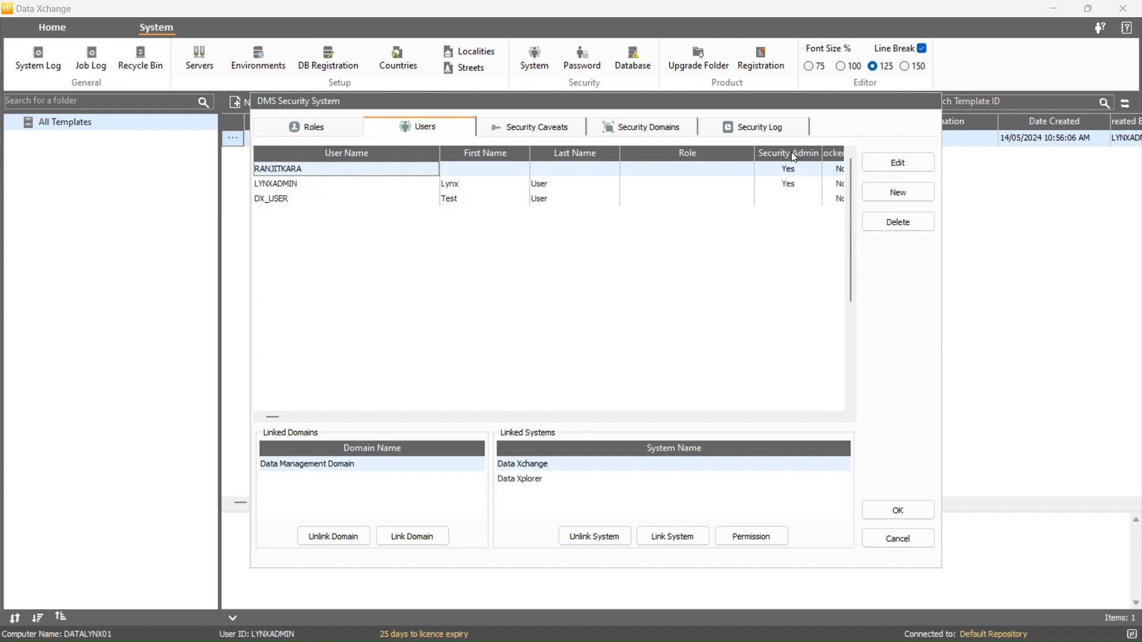
{"action": "left_click", "coordinate": [869, 223]}
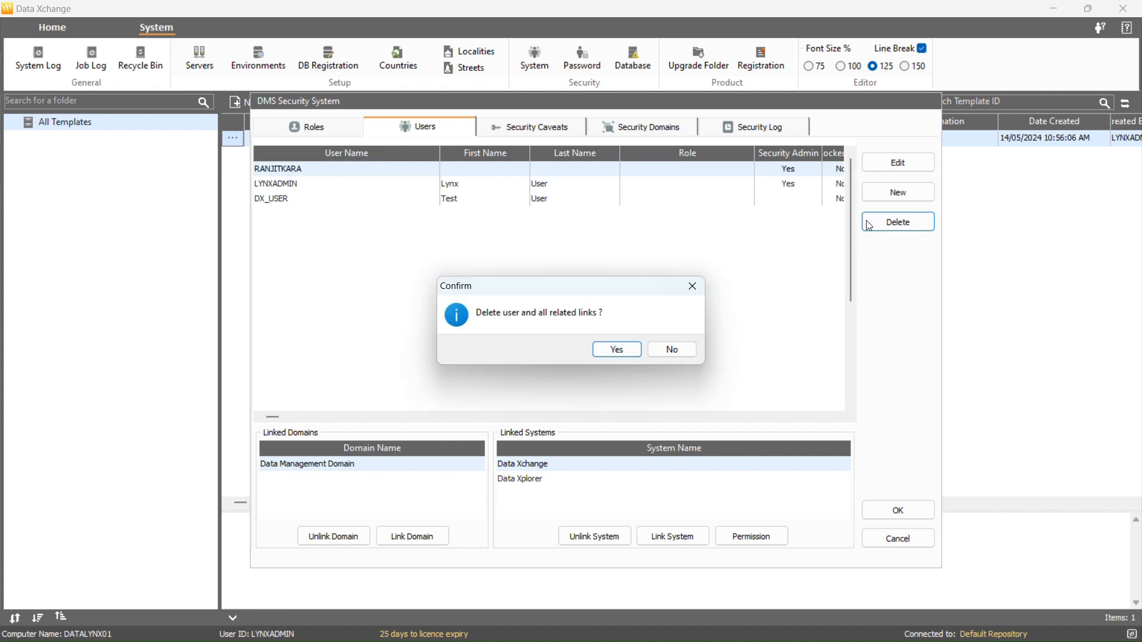
{"action": "left_click", "coordinate": [617, 350]}
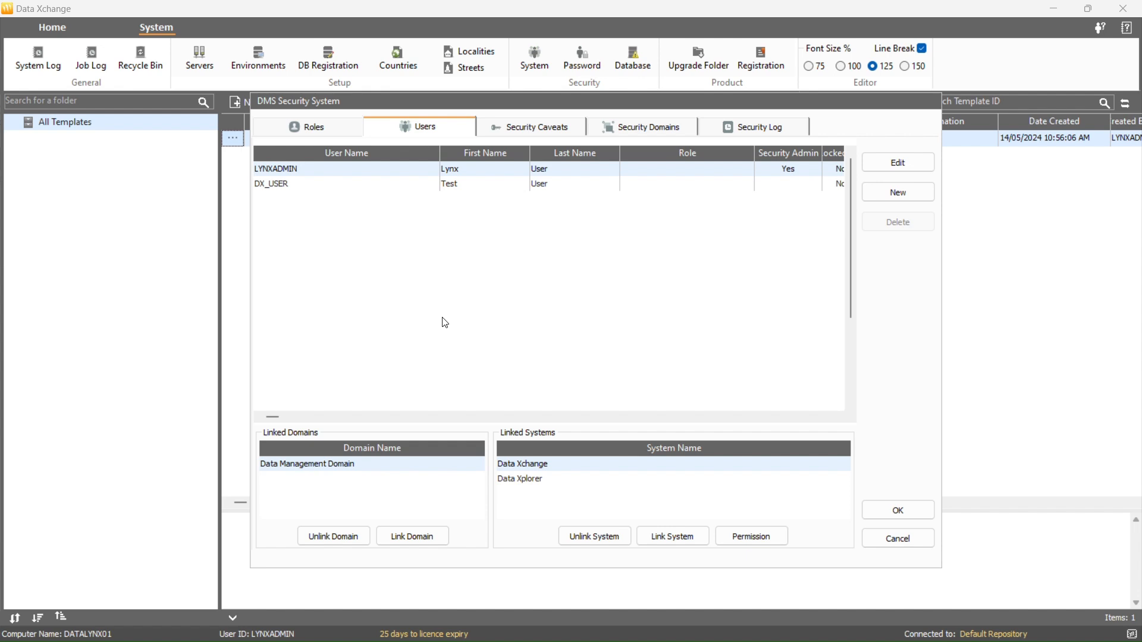
{"action": "left_click", "coordinate": [396, 183]}
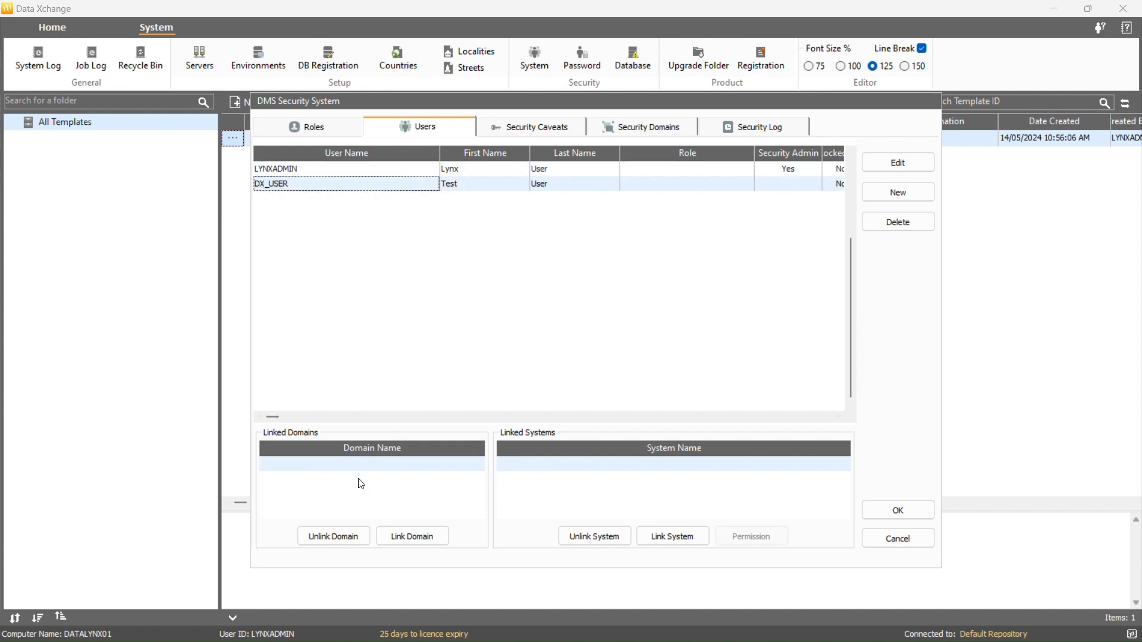
Link DX_USER to Data Management Domain plus the Data Xchange and Data Xplorer systems
{"action": "left_click", "coordinate": [421, 537]}
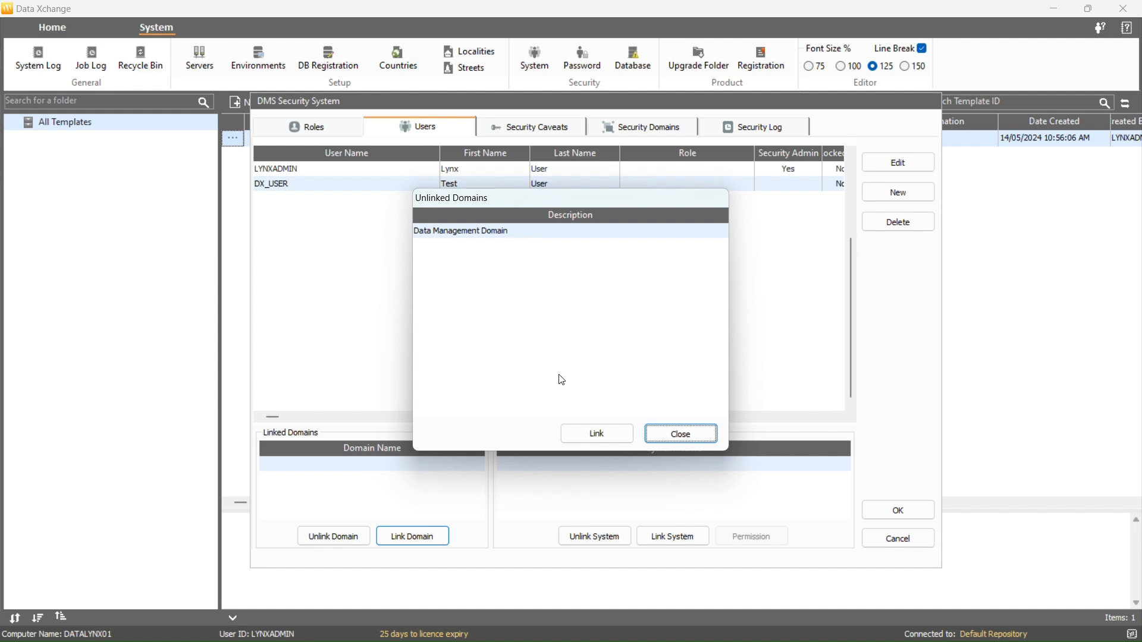
{"action": "left_click", "coordinate": [590, 431]}
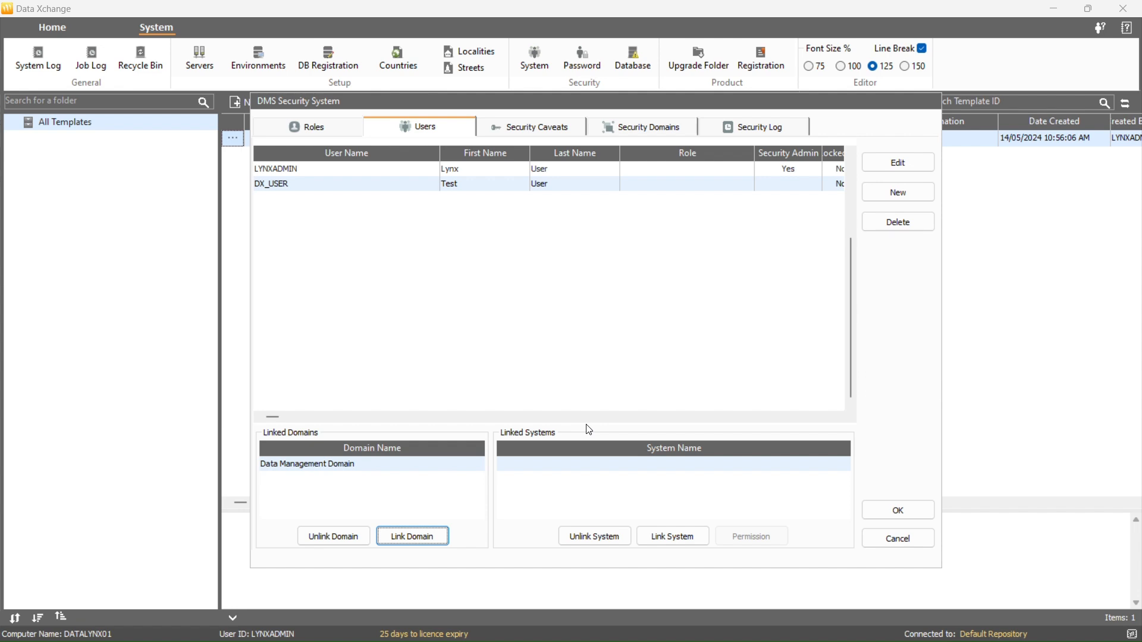
{"action": "left_click", "coordinate": [665, 535]}
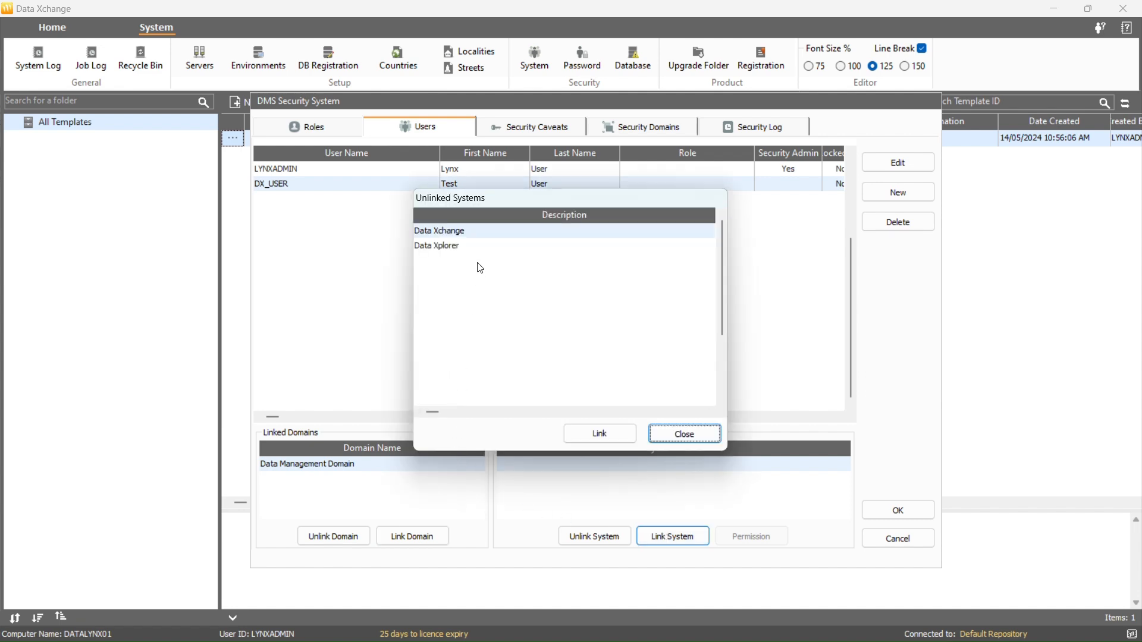
{"action": "left_click", "coordinate": [601, 434]}
{"action": "left_click", "coordinate": [601, 434]}
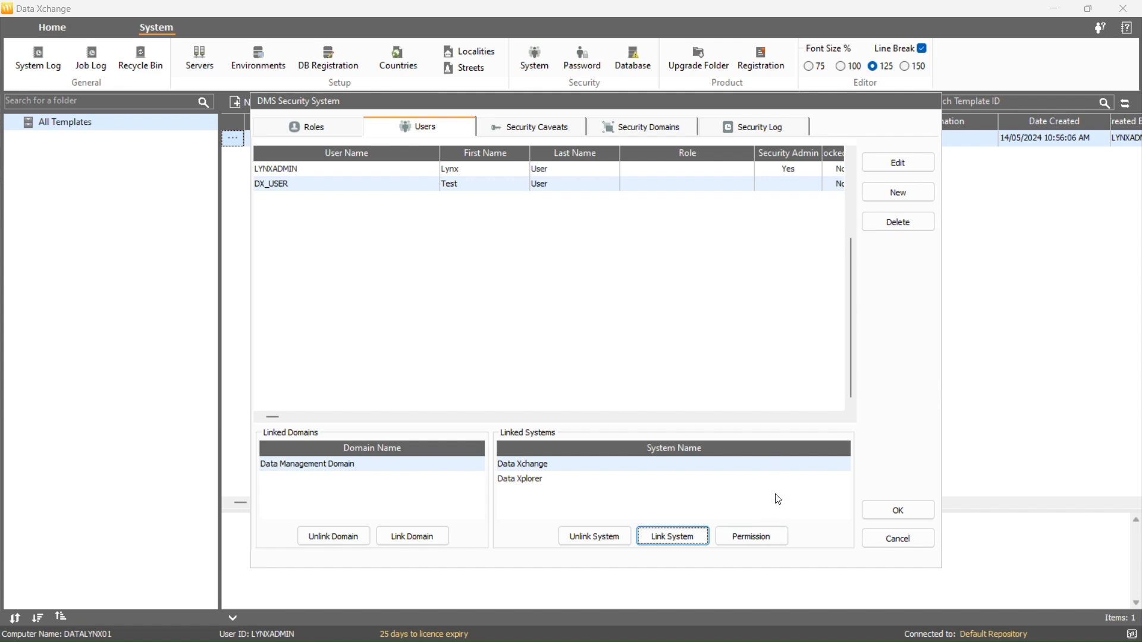
{"action": "left_click", "coordinate": [779, 533]}
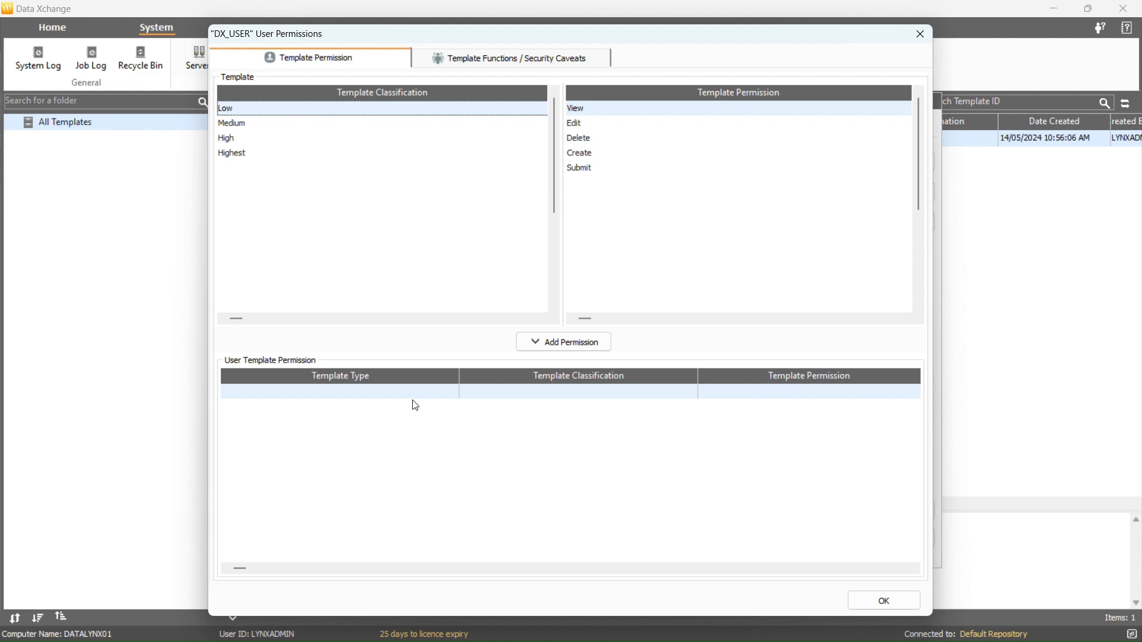
Grant DX_USER Create and Submit permissions on Highest-classified templates
{"action": "left_click", "coordinate": [278, 154]}
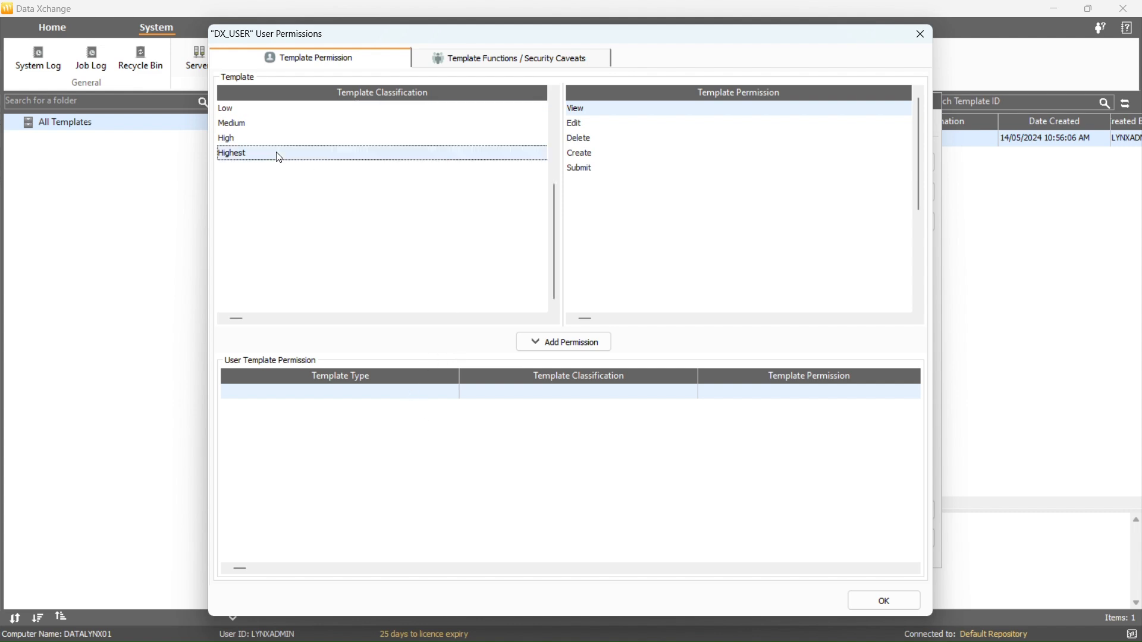
{"action": "left_click", "coordinate": [586, 153]}
{"action": "left_click", "coordinate": [580, 339]}
{"action": "left_click", "coordinate": [592, 167]}
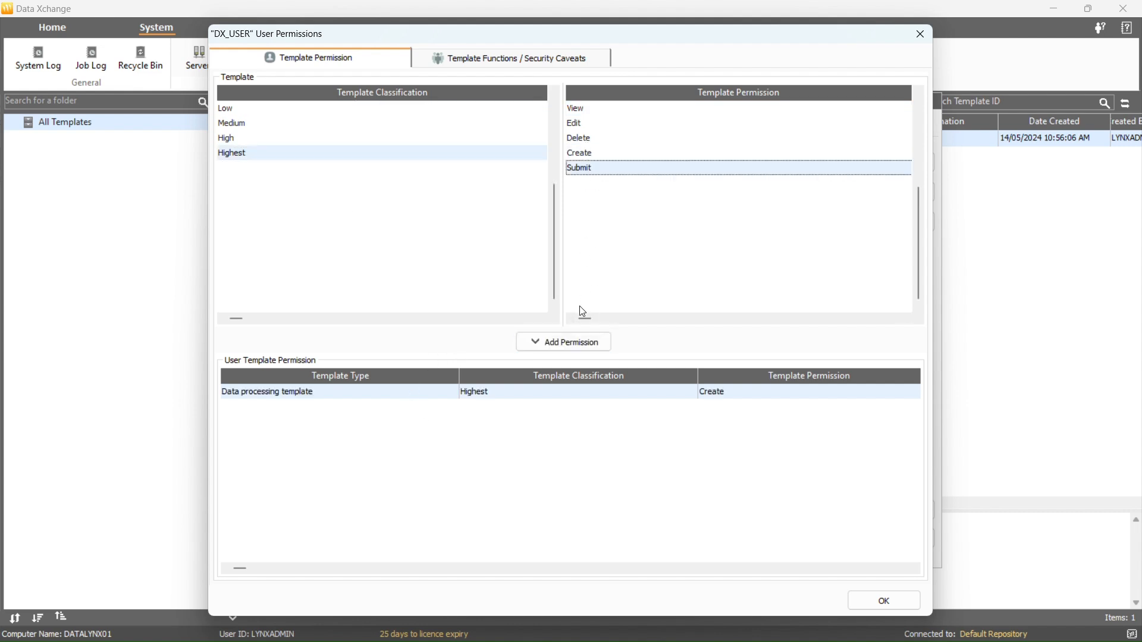
{"action": "left_click", "coordinate": [575, 334]}
Add System Configuration and other functions plus Human Resources, Finance and Legal caveats, and save
{"action": "left_click", "coordinate": [492, 57]}
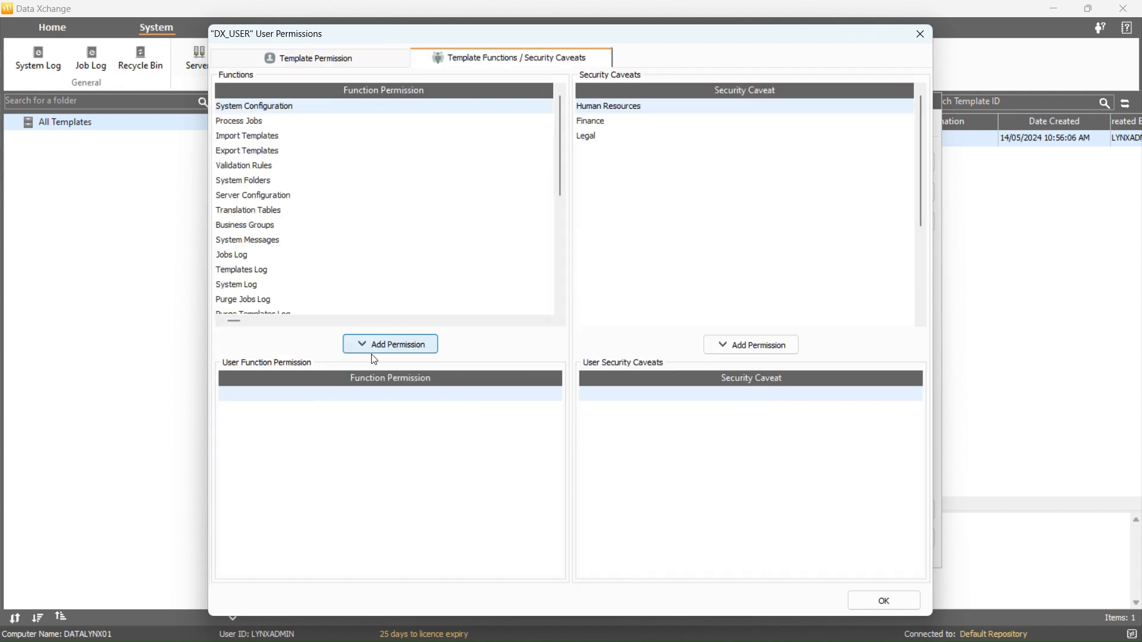
{"action": "left_click", "coordinate": [371, 353]}
{"action": "left_click", "coordinate": [372, 352]}
{"action": "left_click", "coordinate": [371, 352]}
{"action": "left_click", "coordinate": [371, 352]}
{"action": "left_click", "coordinate": [371, 352]}
{"action": "left_click", "coordinate": [371, 353]}
{"action": "left_click", "coordinate": [371, 352]}
{"action": "left_click", "coordinate": [371, 352]}
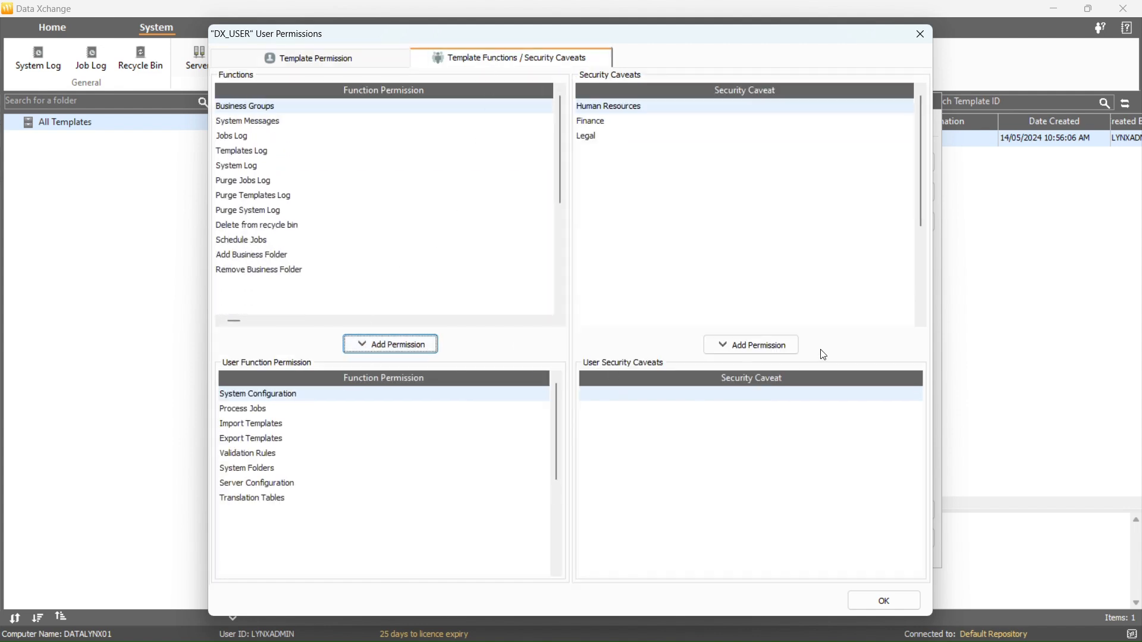
{"action": "left_click", "coordinate": [796, 351]}
{"action": "left_click", "coordinate": [795, 351]}
{"action": "left_click", "coordinate": [795, 350]}
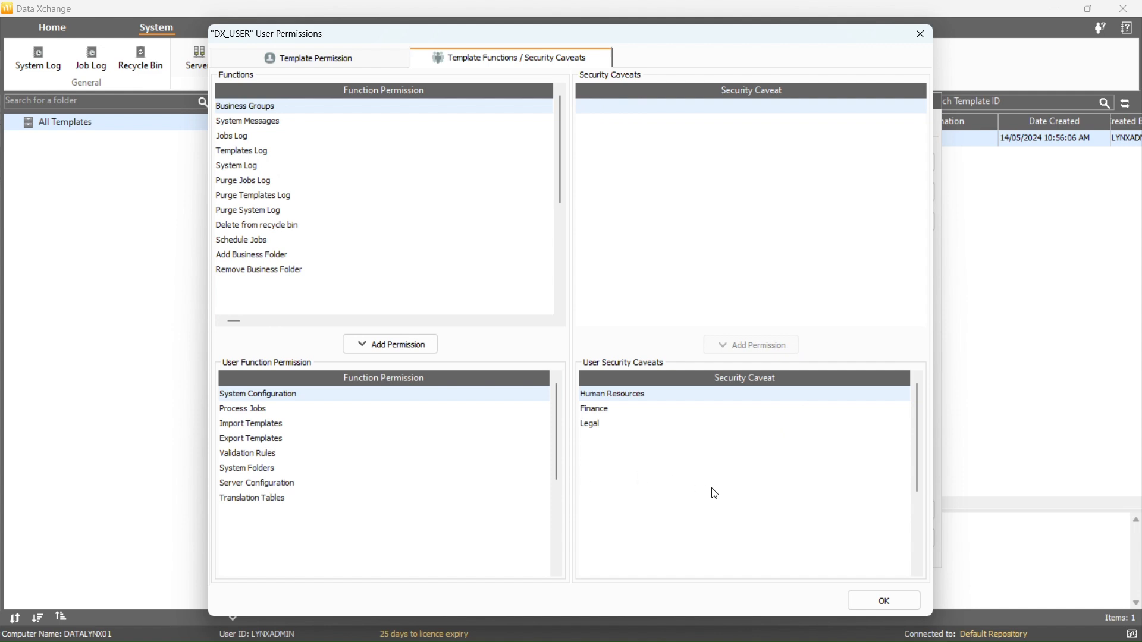
{"action": "left_click", "coordinate": [860, 598]}
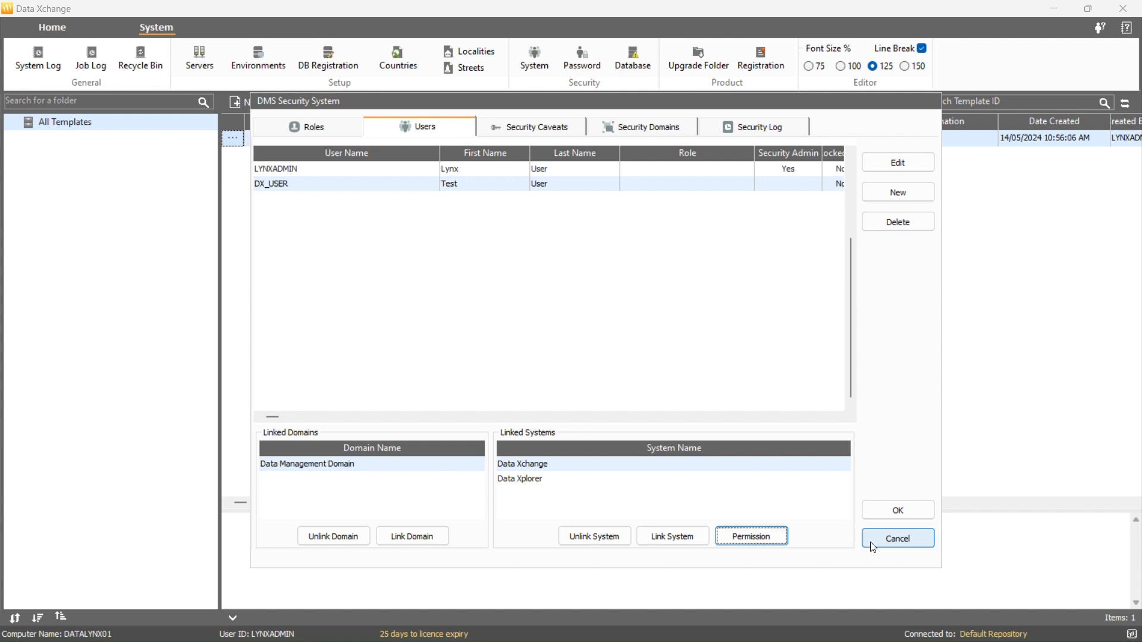
Reopen the security settings and add a Data Xchange caveat named Test Caveat
{"action": "left_click", "coordinate": [867, 510]}
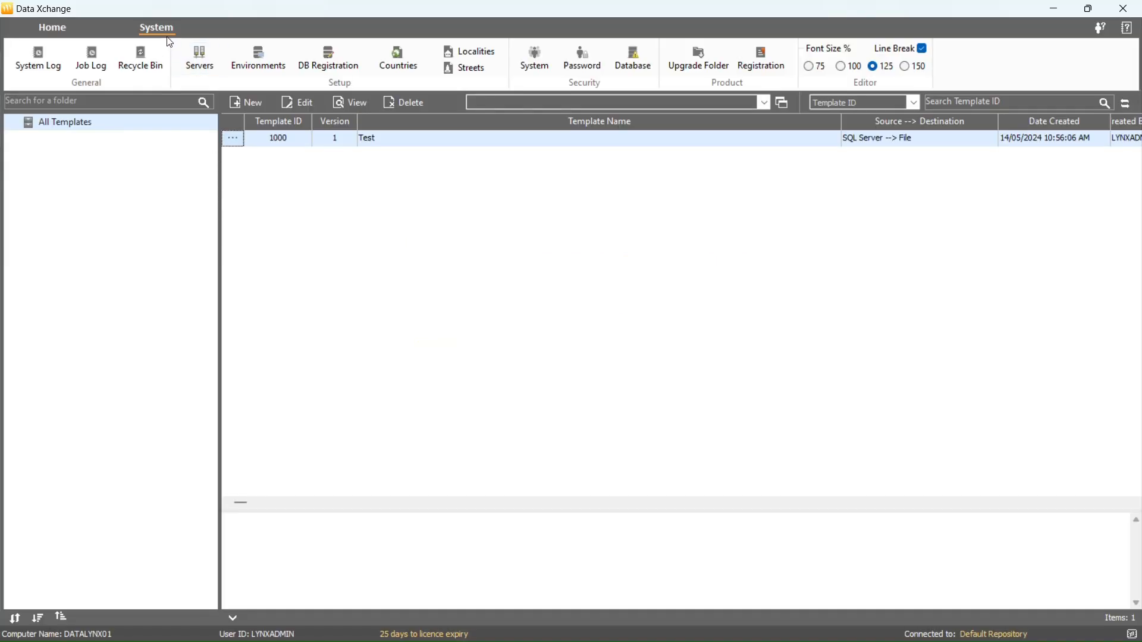
{"action": "left_click", "coordinate": [537, 68]}
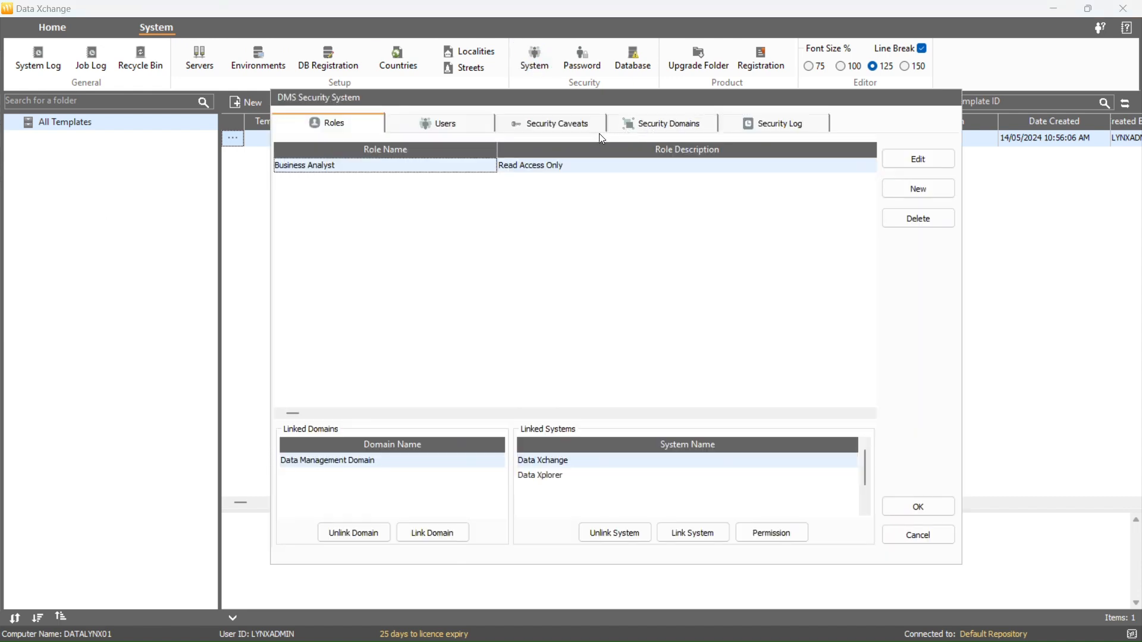
{"action": "left_click", "coordinate": [540, 130]}
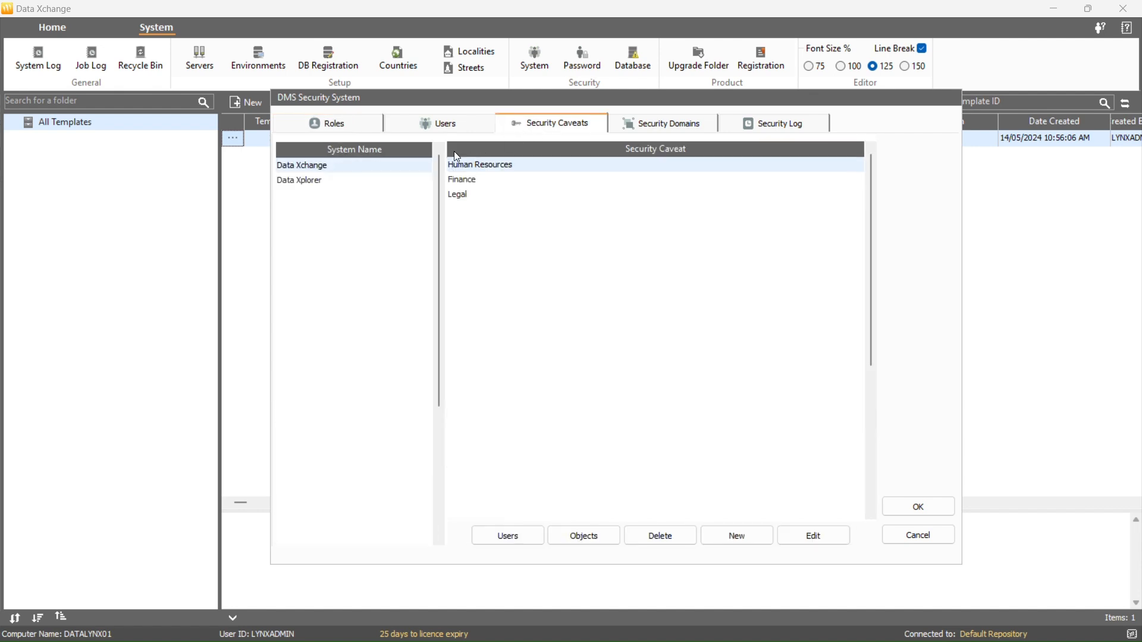
{"action": "left_click", "coordinate": [336, 181]}
{"action": "left_click", "coordinate": [337, 171]}
{"action": "left_click", "coordinate": [738, 535]}
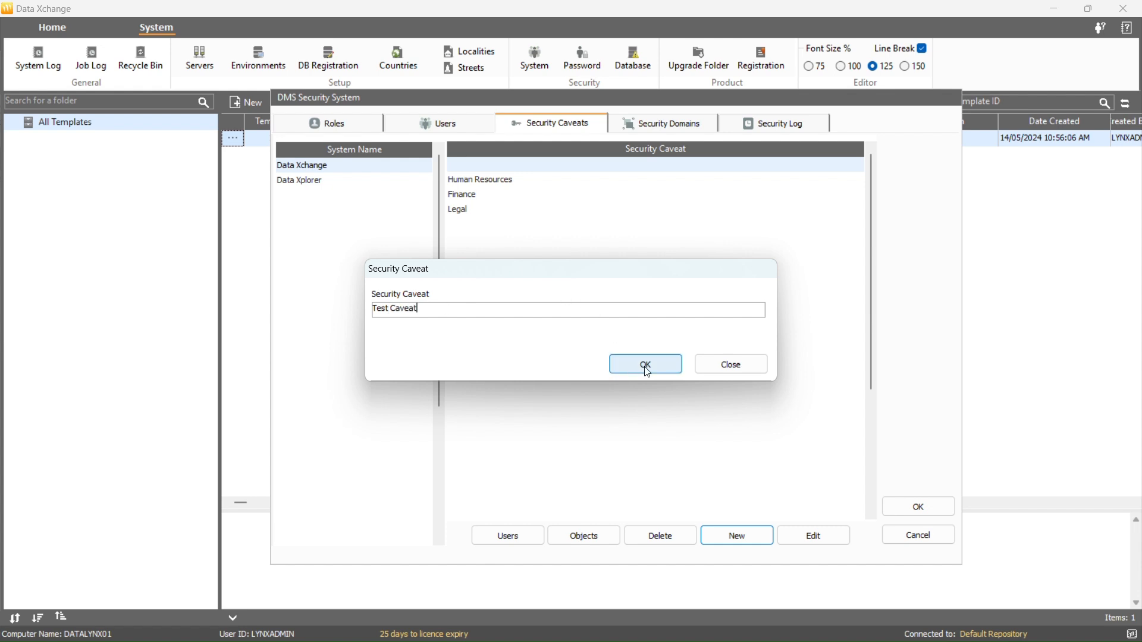
{"action": "left_click", "coordinate": [666, 366]}
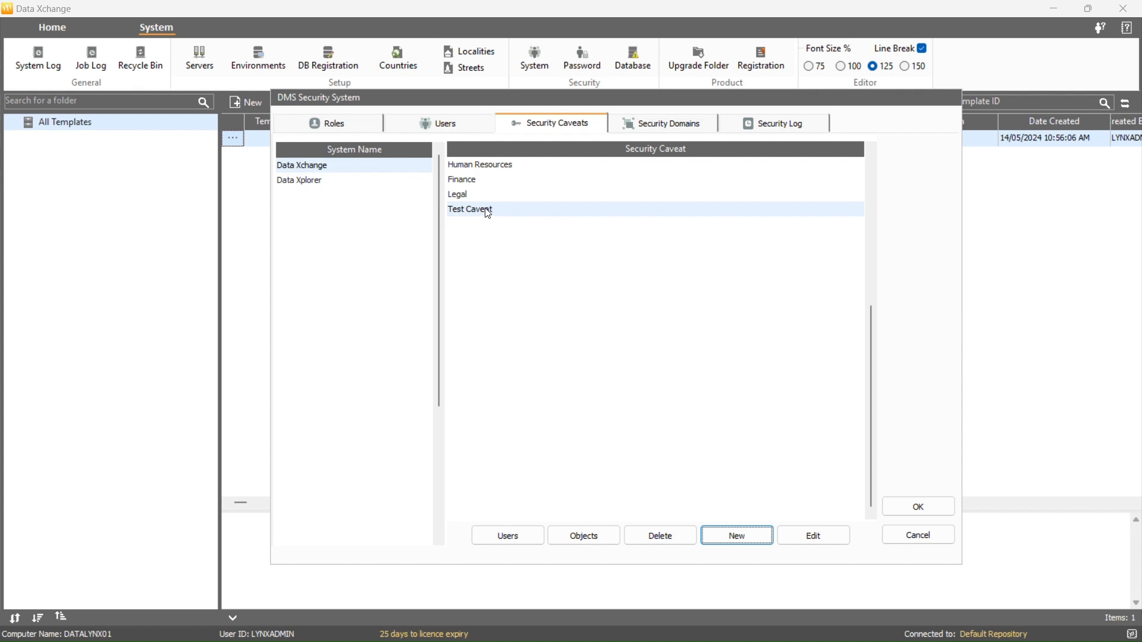
Compare with Data Xplorer's caveats, then open Test Caveat in Data Xchange for editing
{"action": "left_click", "coordinate": [394, 180]}
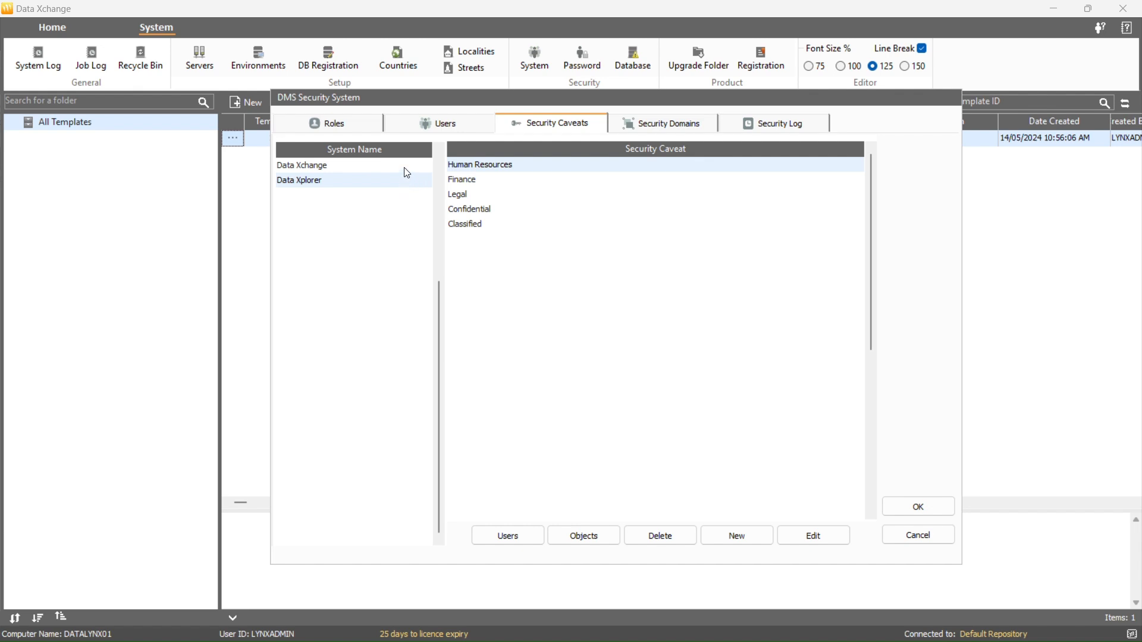
{"action": "left_click", "coordinate": [408, 167]}
{"action": "left_click", "coordinate": [509, 211]}
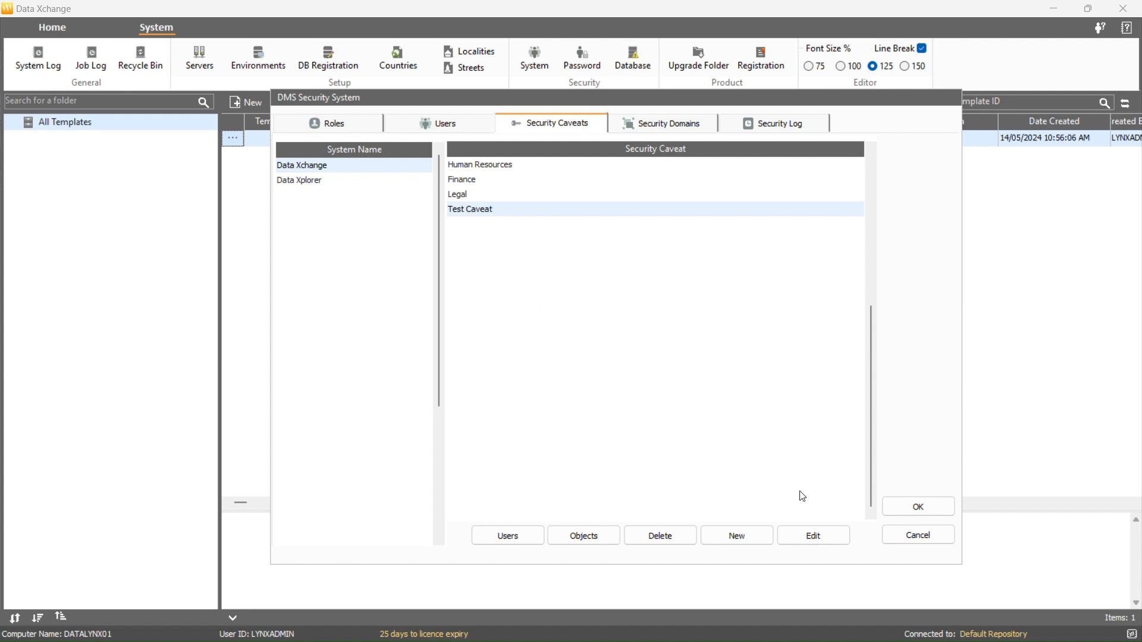
{"action": "left_click", "coordinate": [813, 530]}
Rename Test Caveat to Development Caveat
{"action": "left_click", "coordinate": [391, 310]}
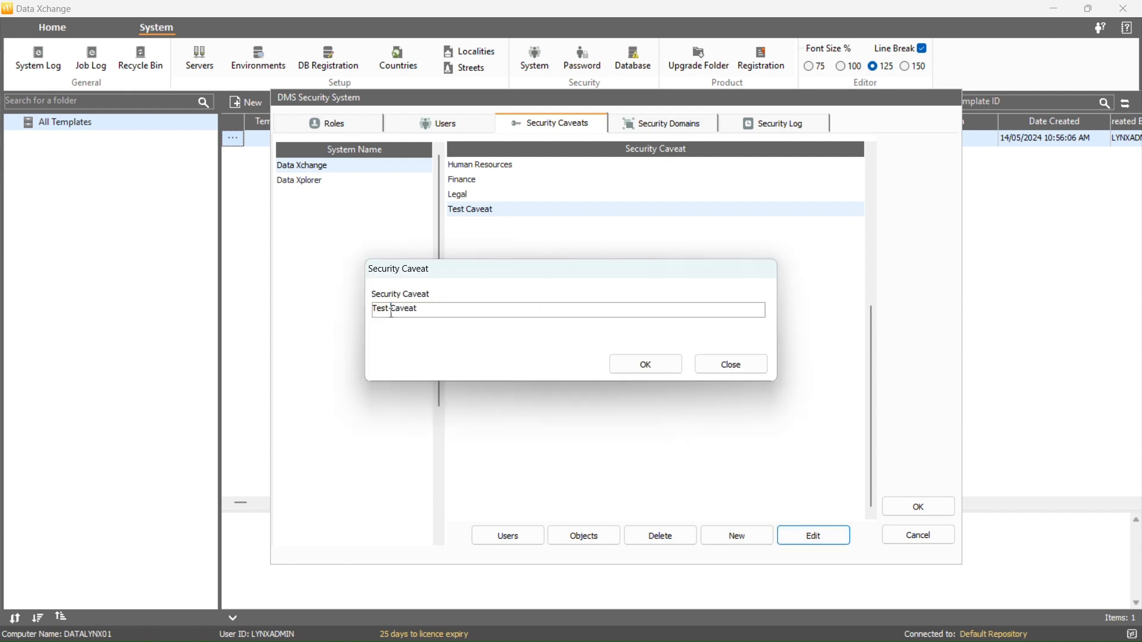
{"action": "key", "text": "shift+Home"}
{"action": "type", "text": "Development"}
{"action": "left_click", "coordinate": [622, 365]}
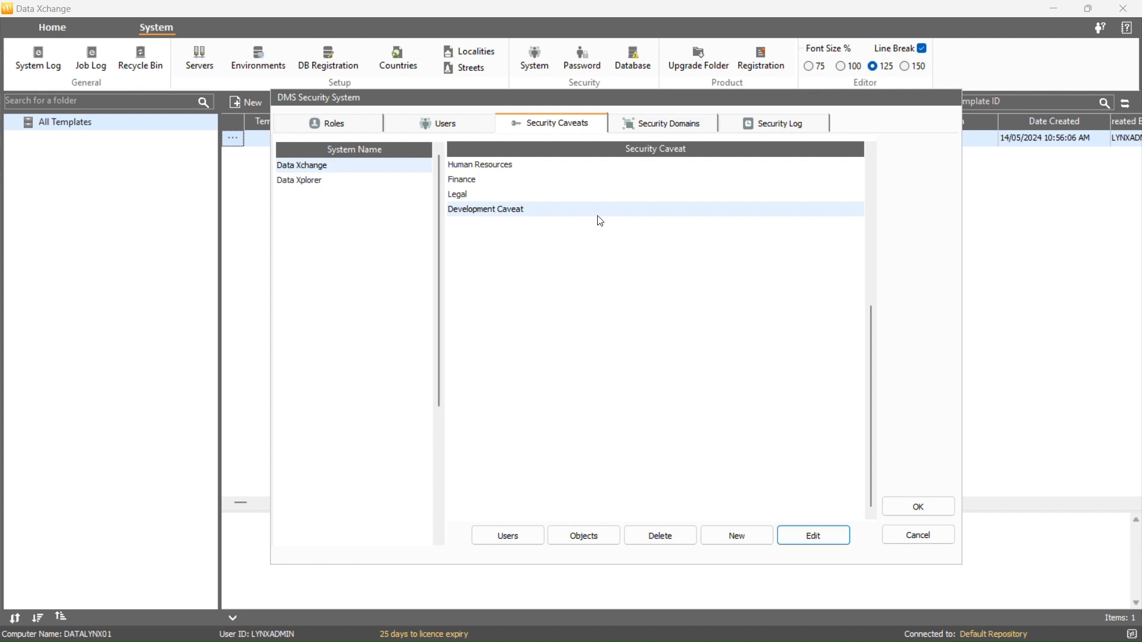
Start deleting Development Caveat but cancel it, then show the security users list
{"action": "left_click", "coordinate": [676, 533]}
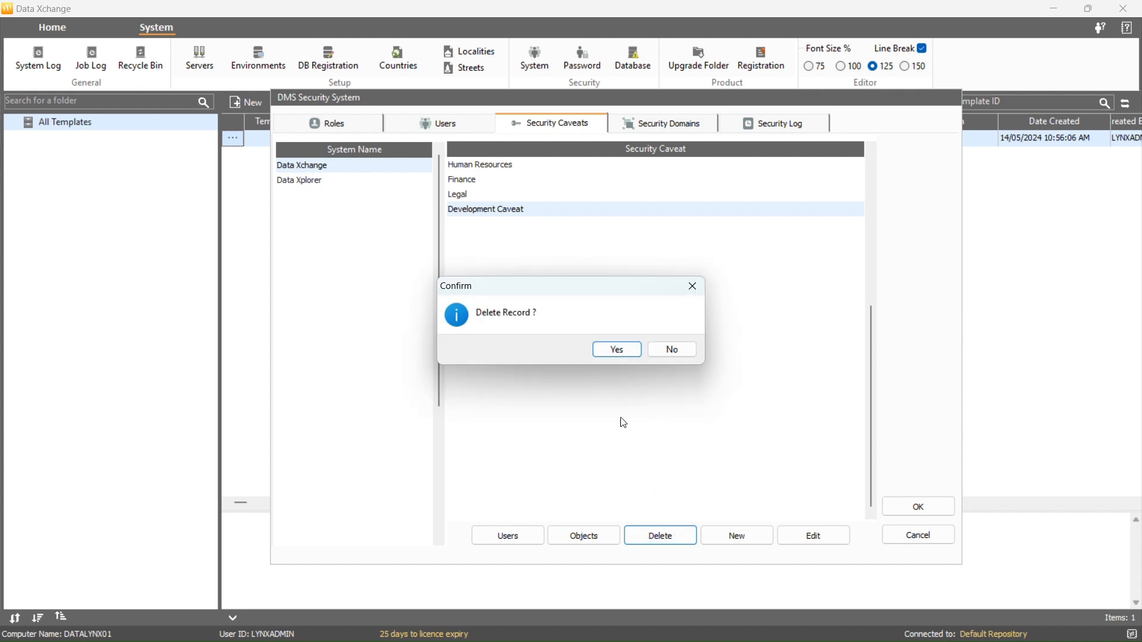
{"action": "left_click", "coordinate": [672, 351]}
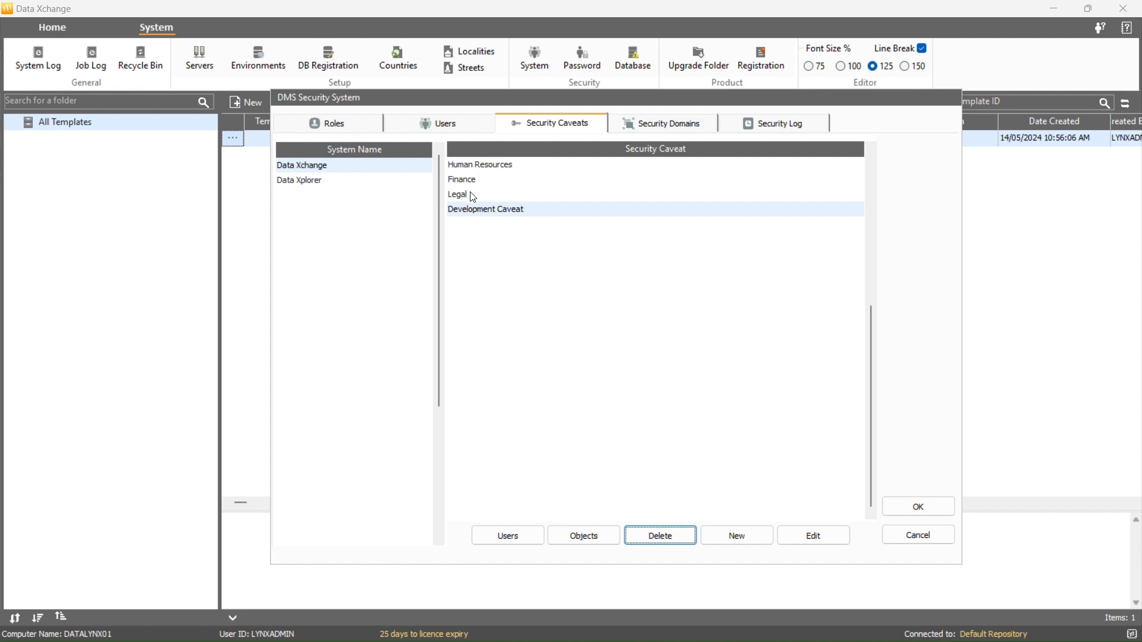
{"action": "left_click", "coordinate": [468, 111]}
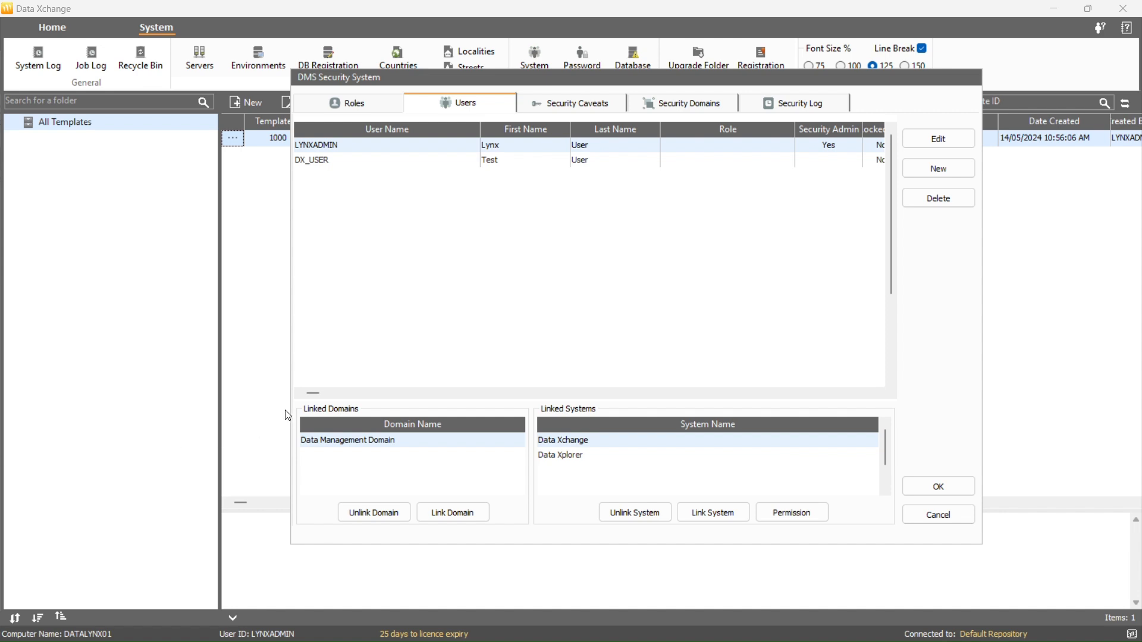
Grant the admin user the Development Caveat under Template Functions / Security Caveats
{"action": "left_click", "coordinate": [791, 510]}
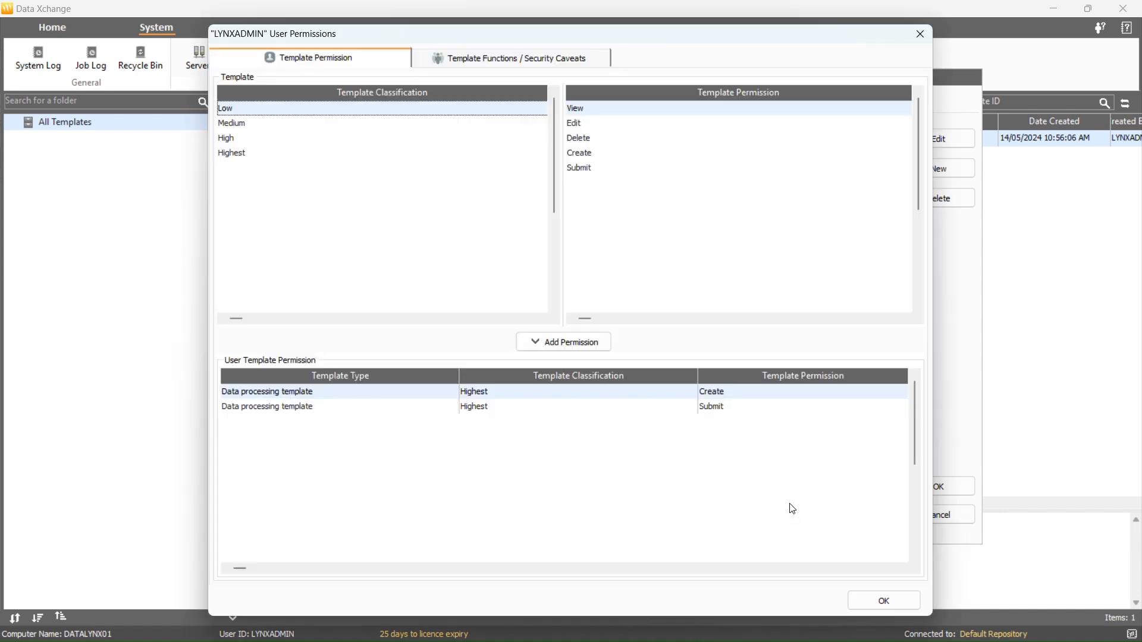
{"action": "left_click", "coordinate": [578, 59]}
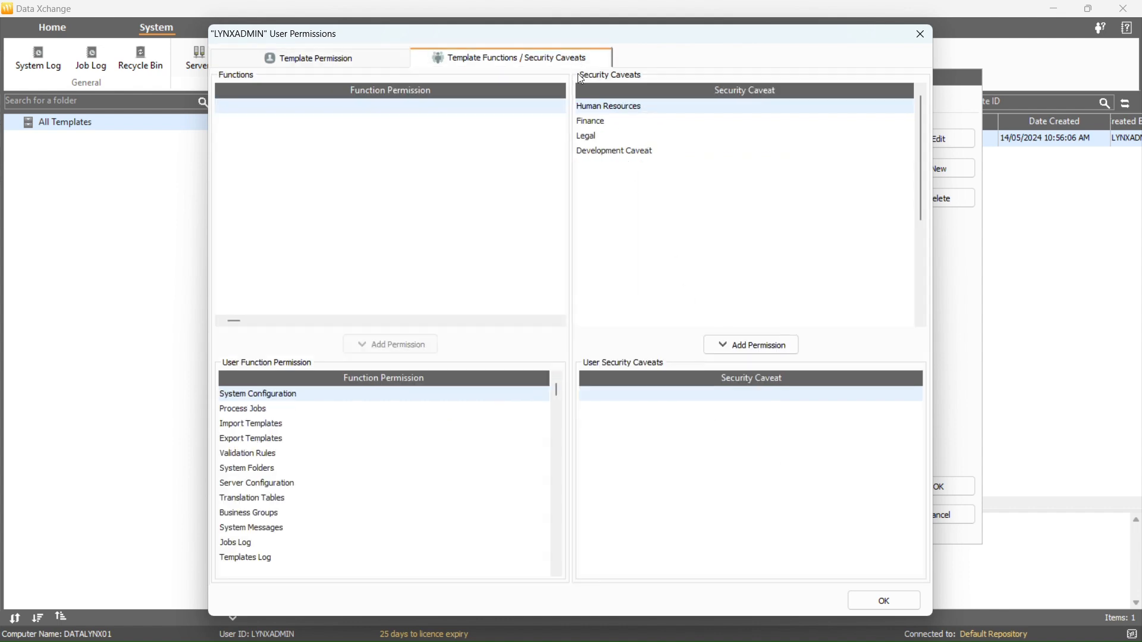
{"action": "left_click", "coordinate": [613, 155]}
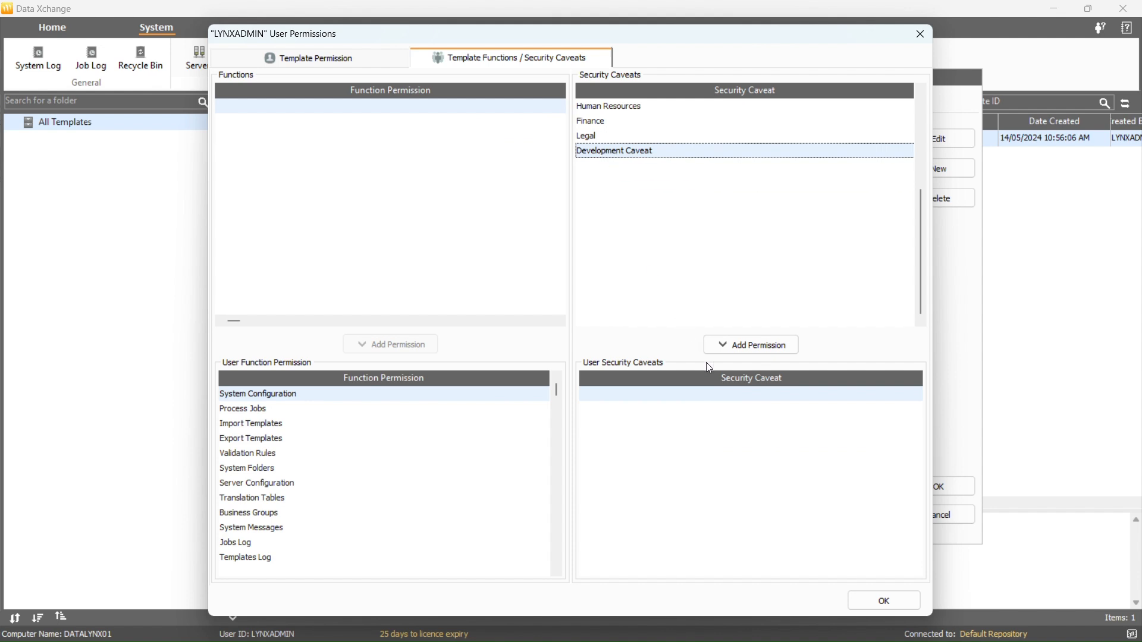
{"action": "left_click", "coordinate": [716, 350]}
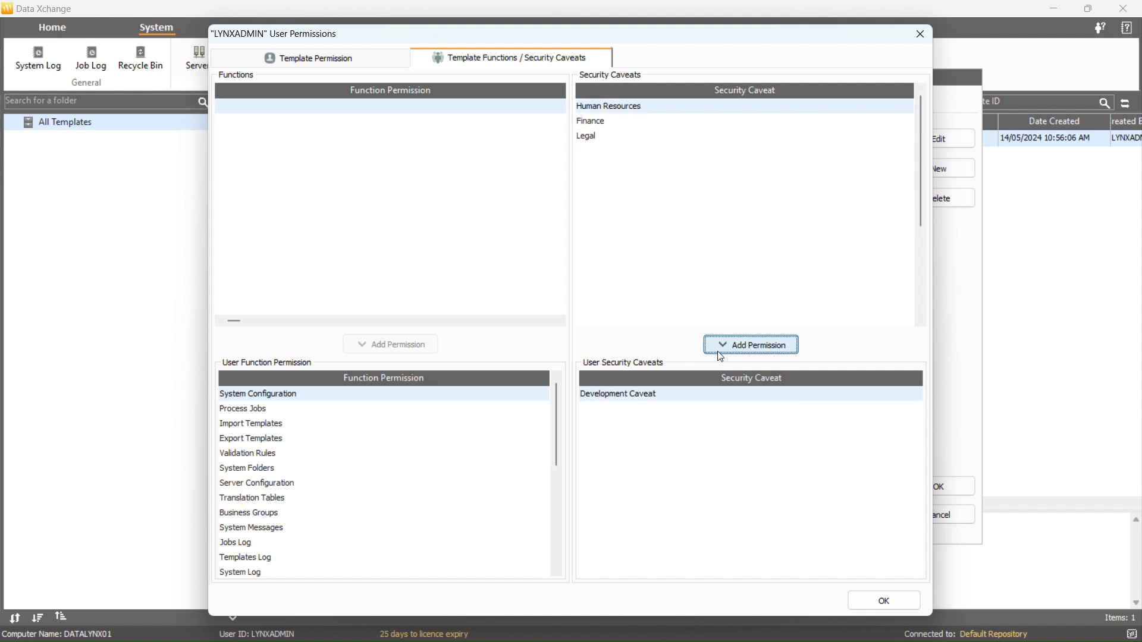
Remove and reassign Development Caveat to the admin user, then save its permissions
{"action": "right_click", "coordinate": [677, 401]}
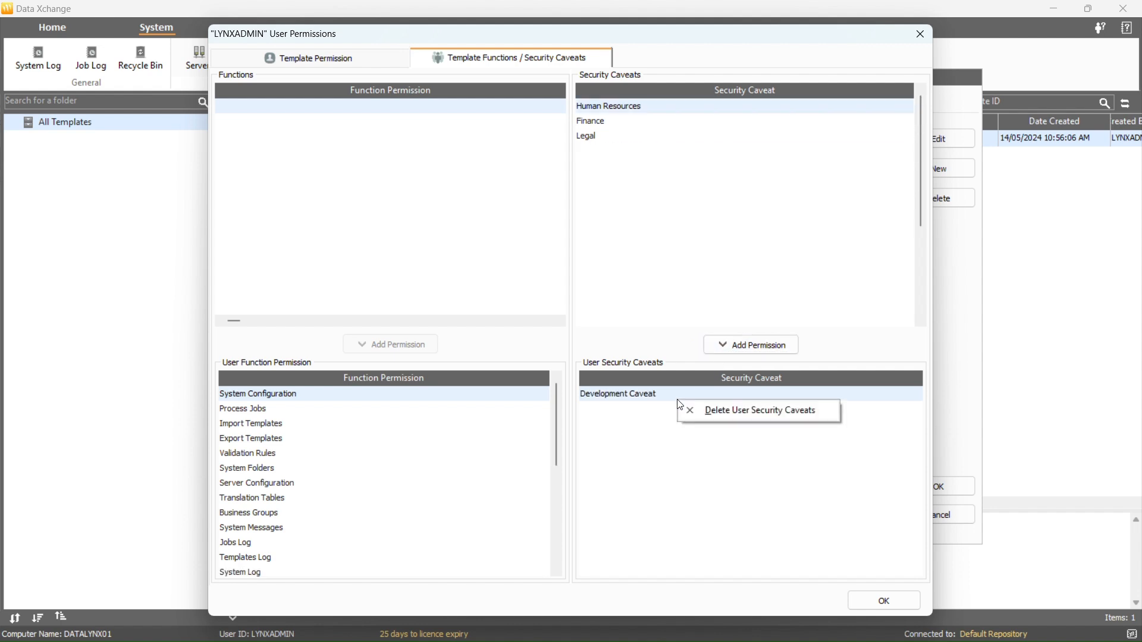
{"action": "left_click", "coordinate": [716, 416]}
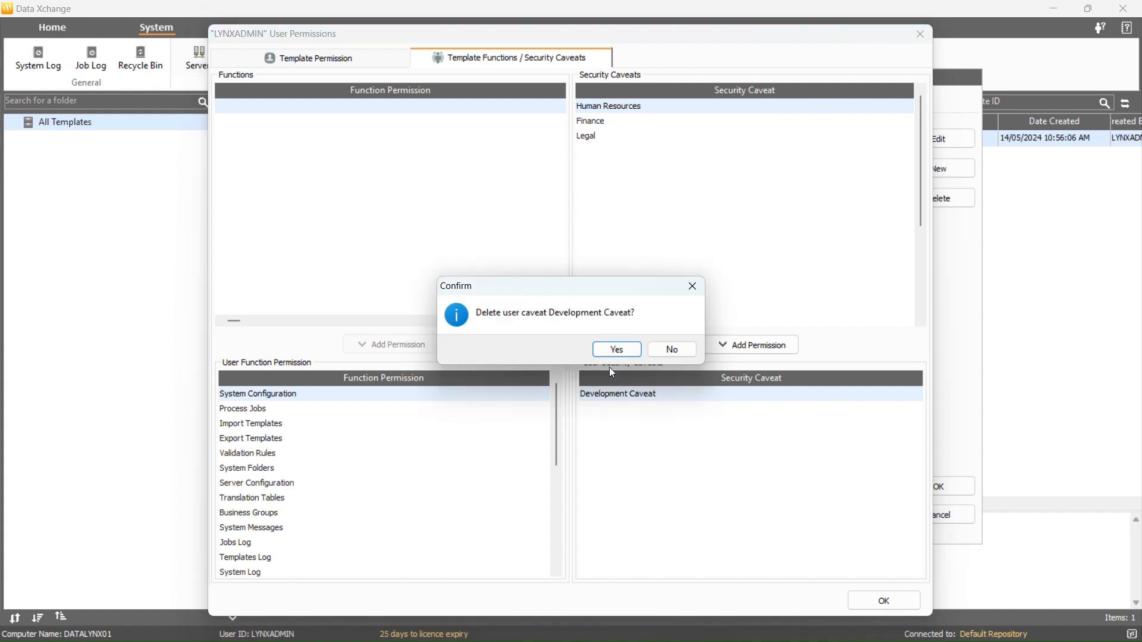
{"action": "left_click", "coordinate": [617, 351]}
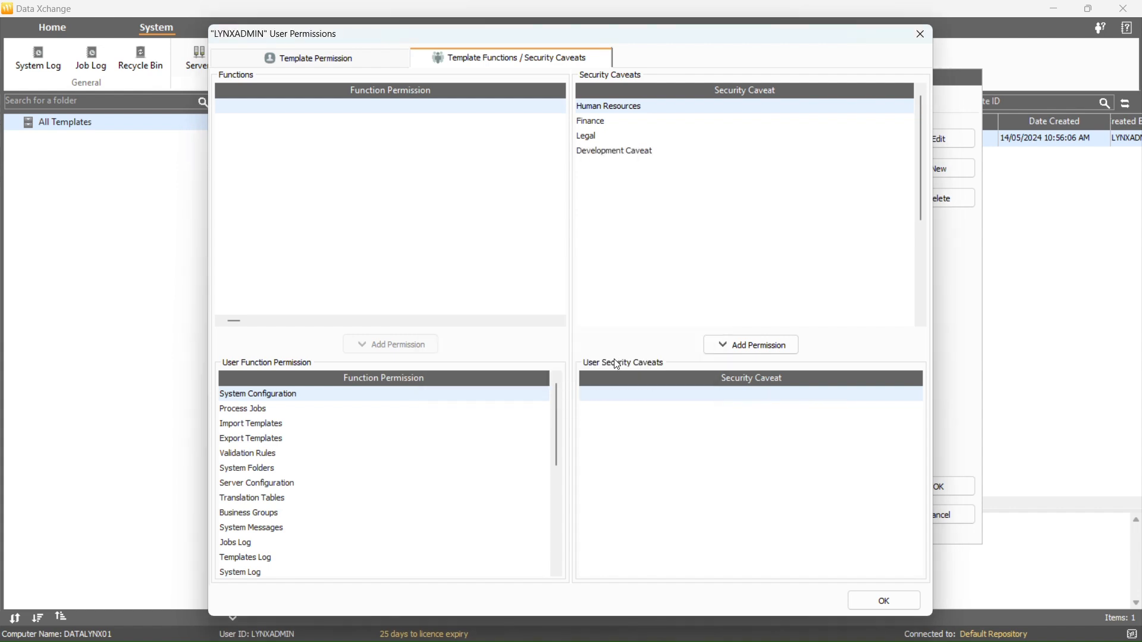
{"action": "left_click", "coordinate": [634, 151]}
{"action": "left_click", "coordinate": [748, 345]}
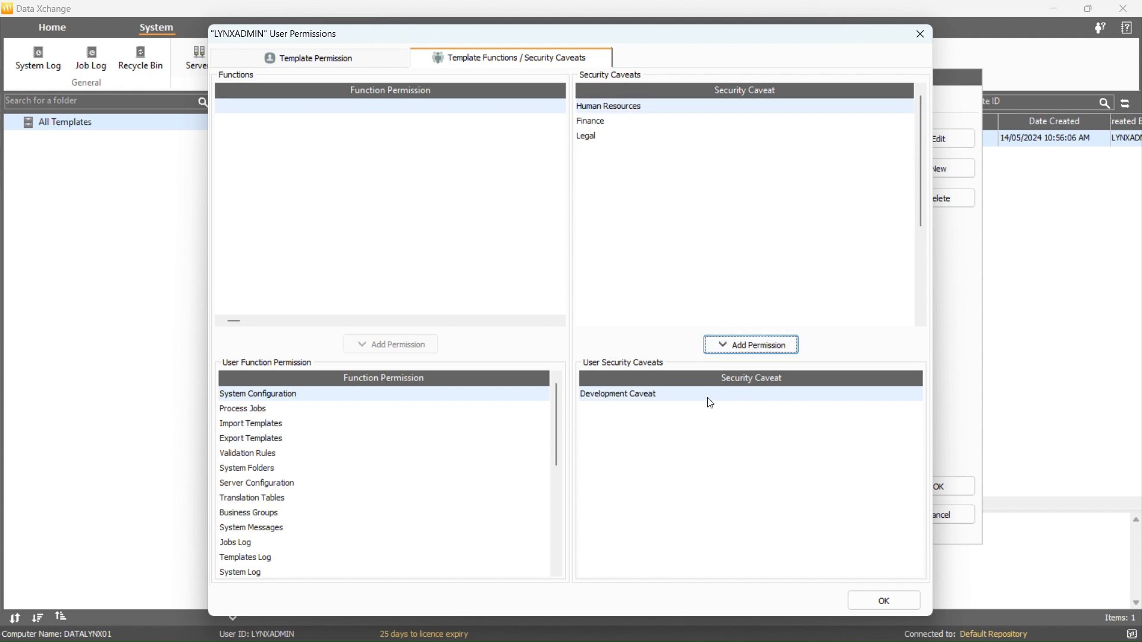
{"action": "left_click", "coordinate": [880, 600]}
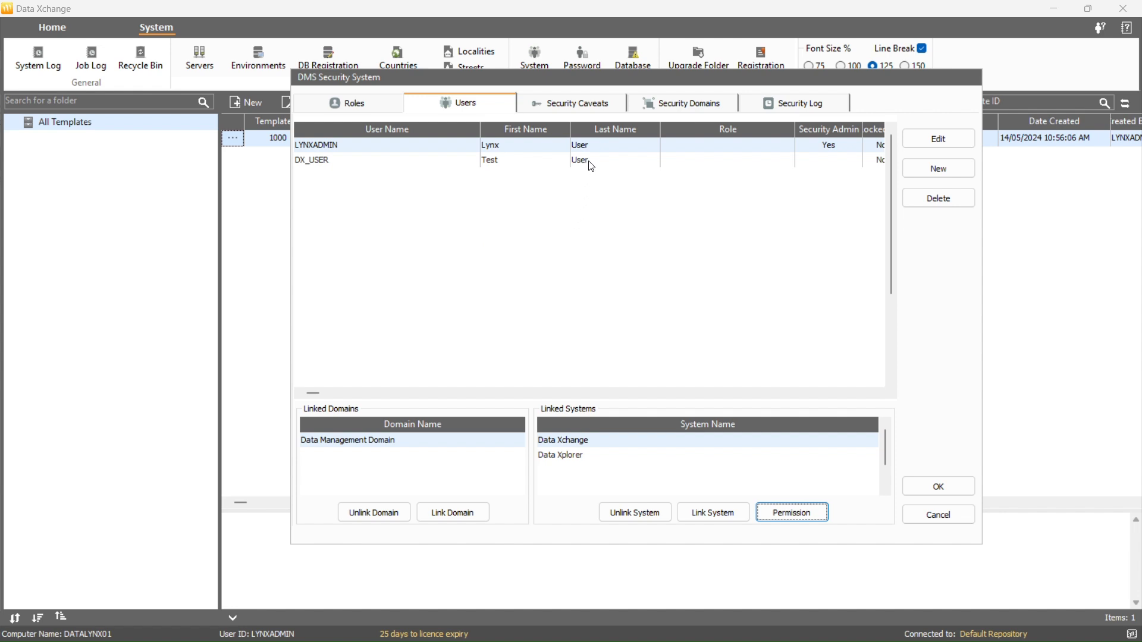
Export the list of users holding Development Caveat to the temp folder
{"action": "left_click", "coordinate": [590, 107]}
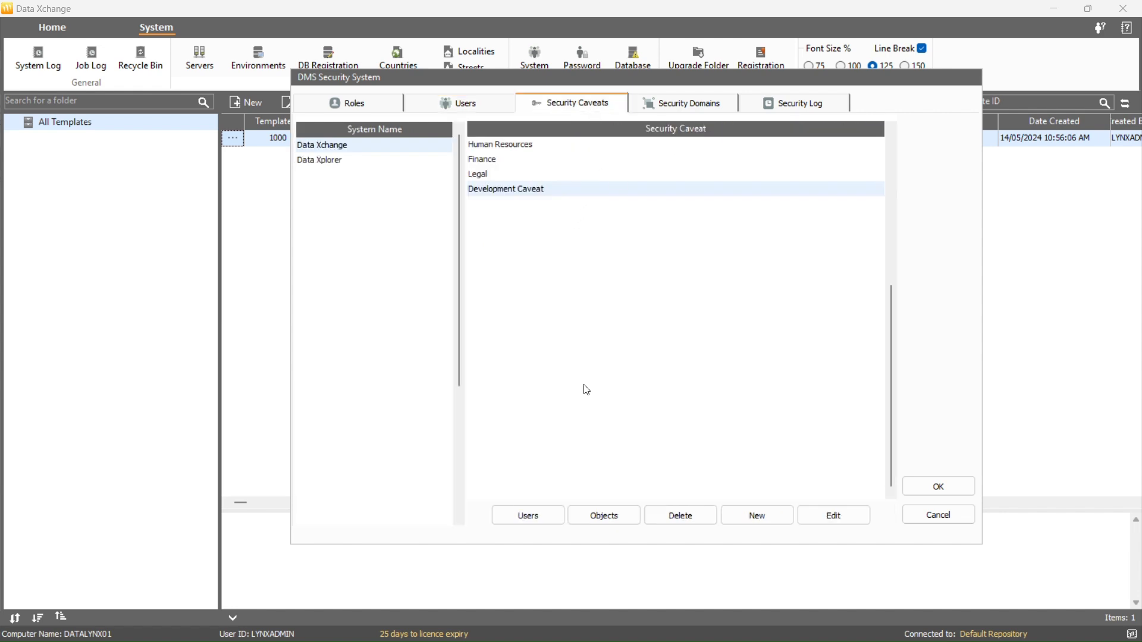
{"action": "left_click", "coordinate": [529, 515]}
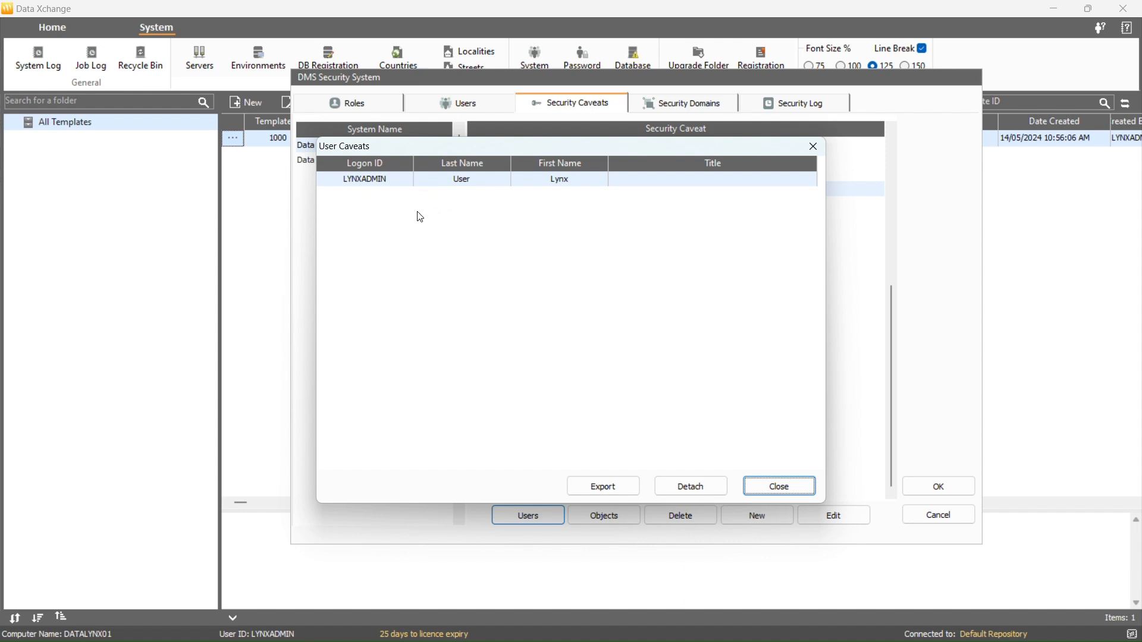
{"action": "left_click", "coordinate": [602, 487]}
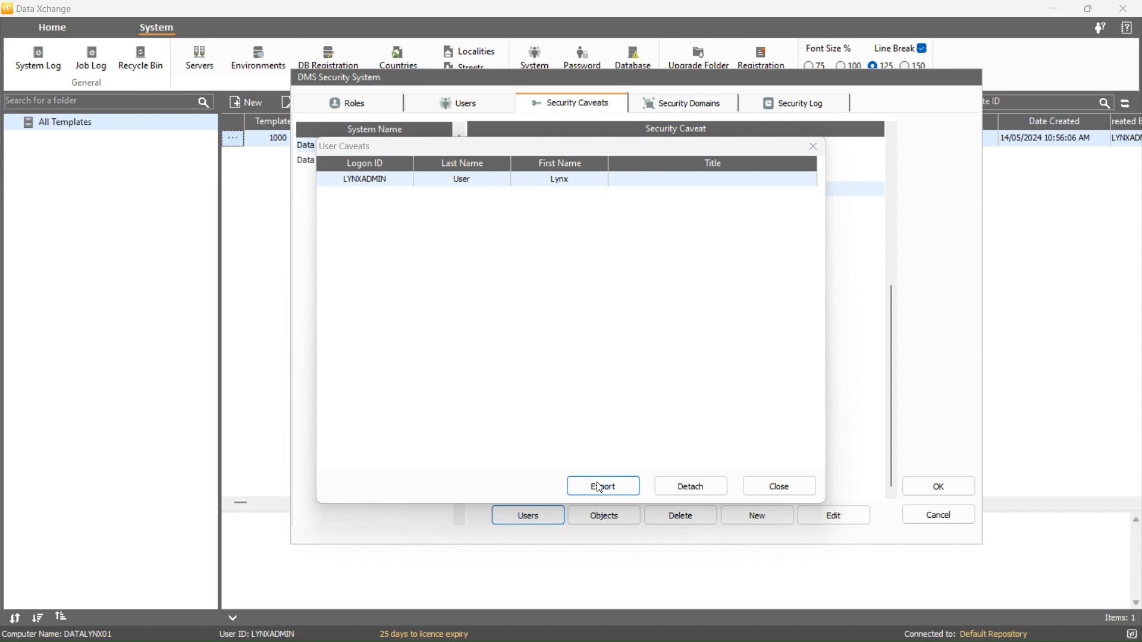
{"action": "double_click", "coordinate": [523, 310]}
{"action": "left_click", "coordinate": [741, 457]}
Detach the admin user from Development Caveat and return to the users list
{"action": "left_click", "coordinate": [698, 494]}
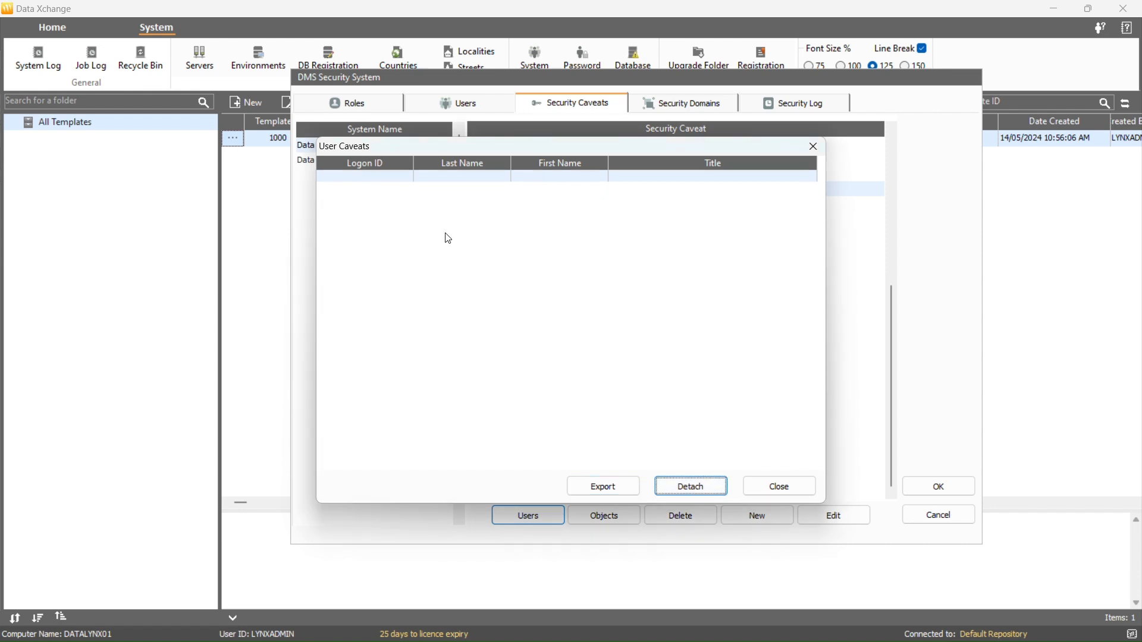
{"action": "left_click", "coordinate": [772, 497]}
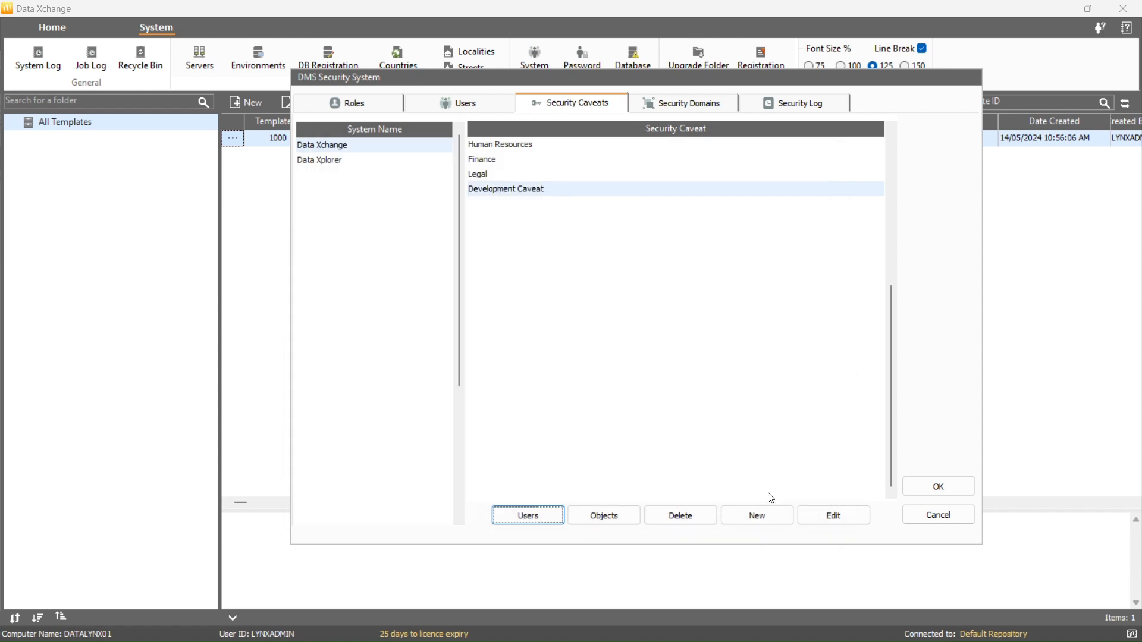
{"action": "left_click", "coordinate": [446, 107]}
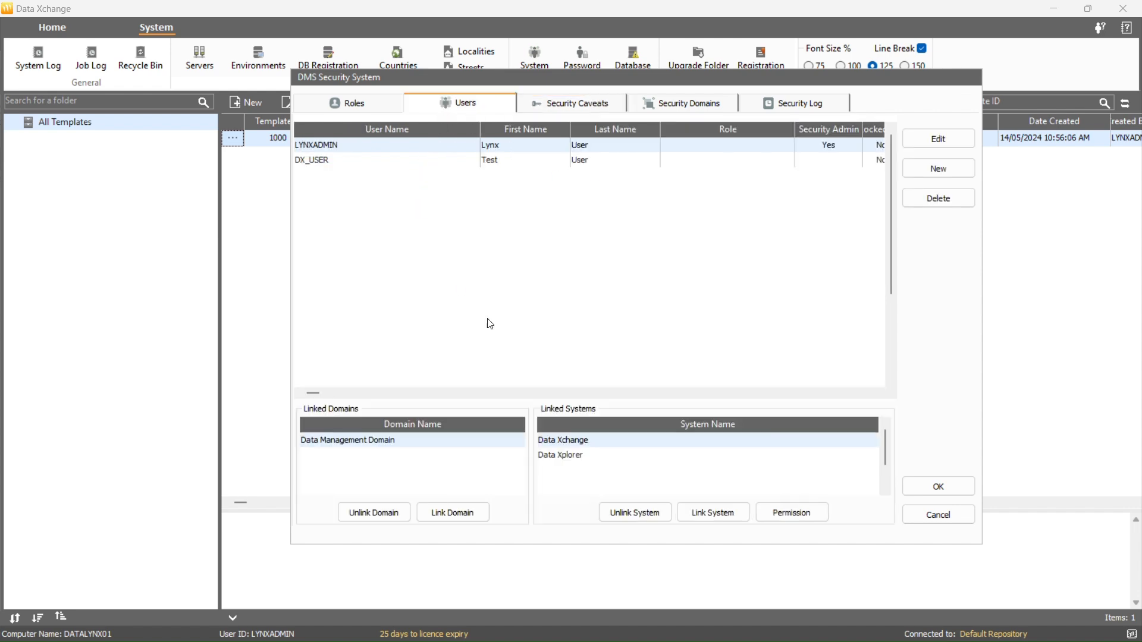
Review the admin user's Development Caveat permission, then close the DMS Security System window
{"action": "left_click", "coordinate": [811, 512]}
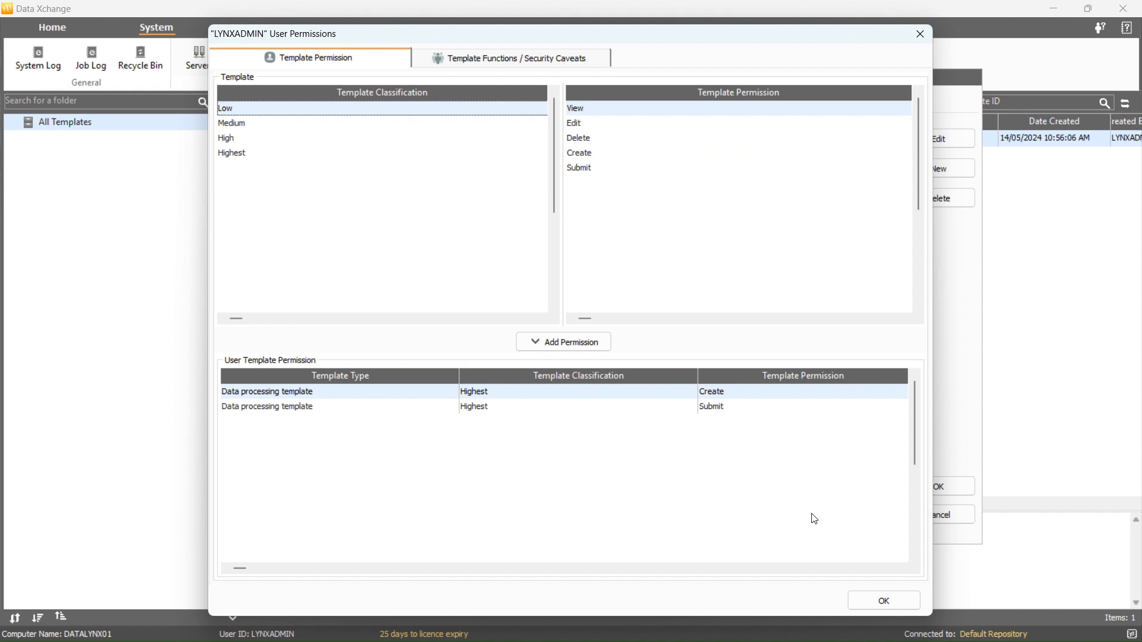
{"action": "left_click", "coordinate": [575, 65]}
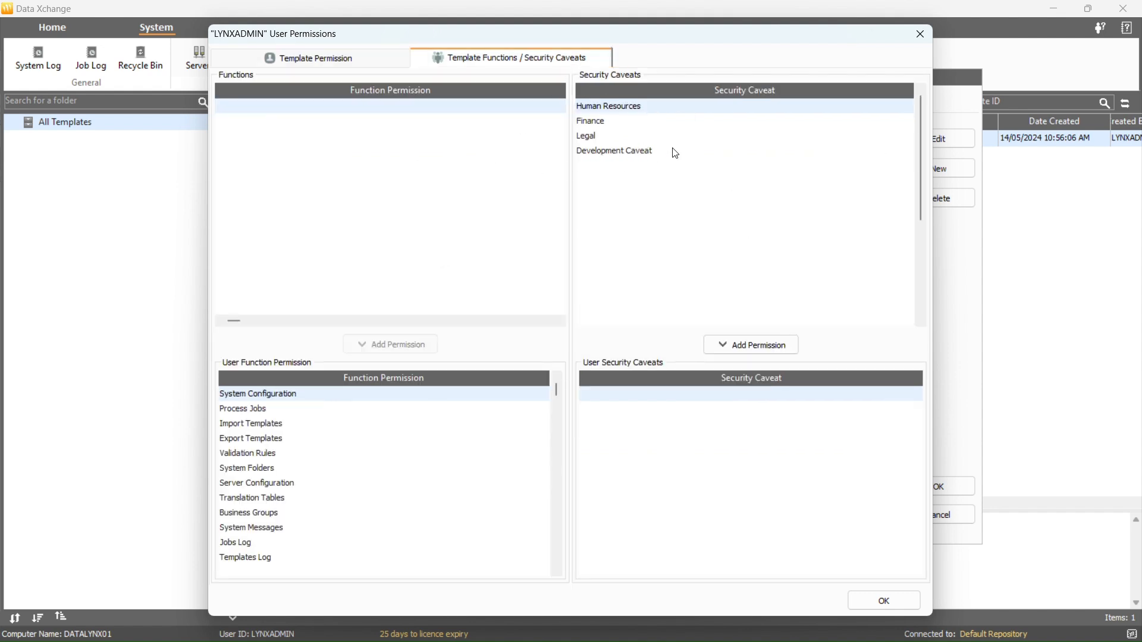
{"action": "left_click", "coordinate": [619, 150]}
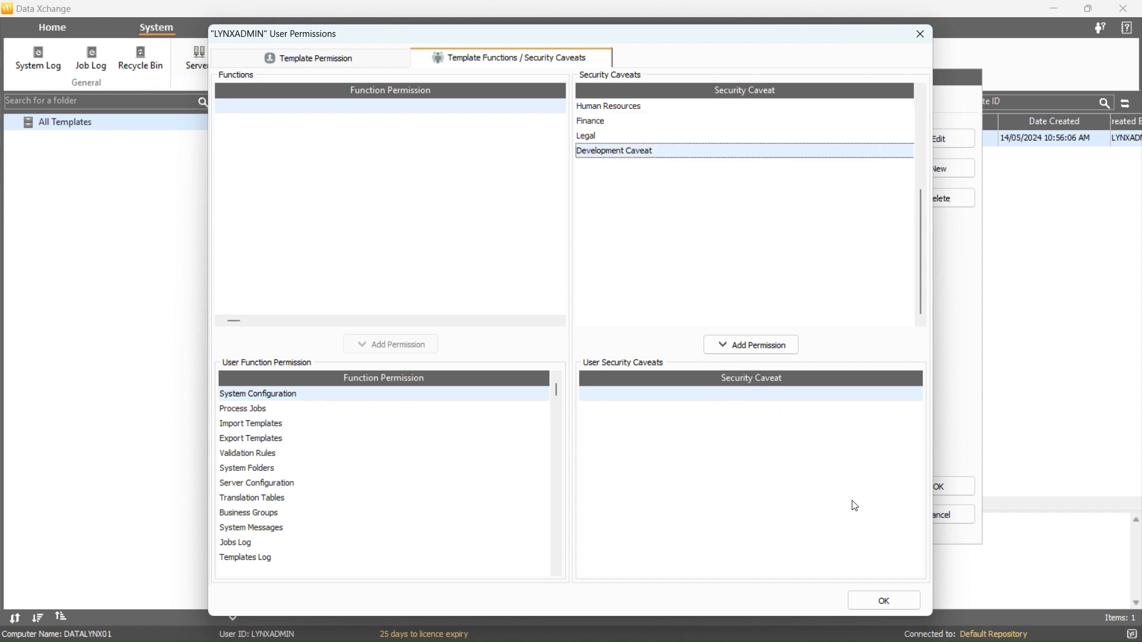
{"action": "left_click", "coordinate": [873, 597]}
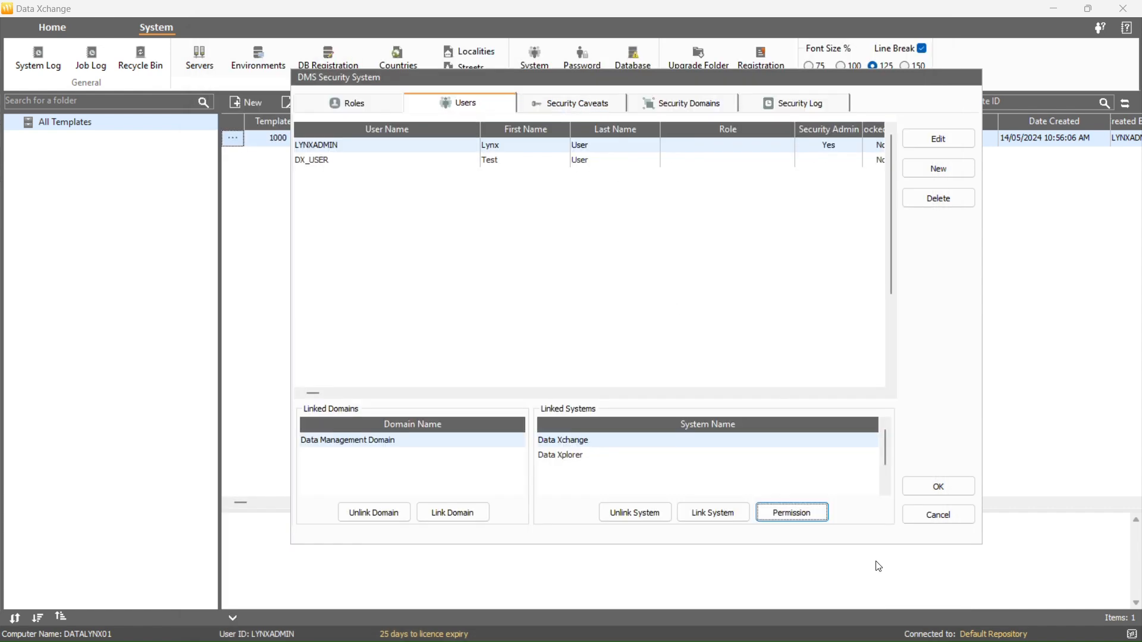
{"action": "left_click", "coordinate": [931, 488]}
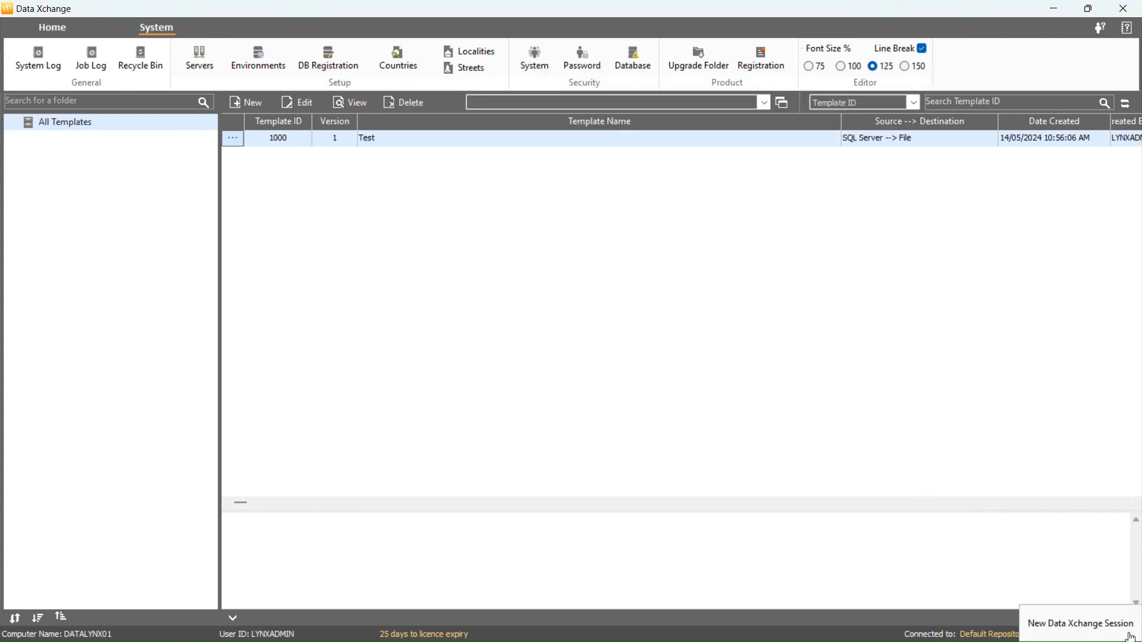
Open a new Data Xchange session from the status bar and maximize it
{"action": "left_click", "coordinate": [1130, 635]}
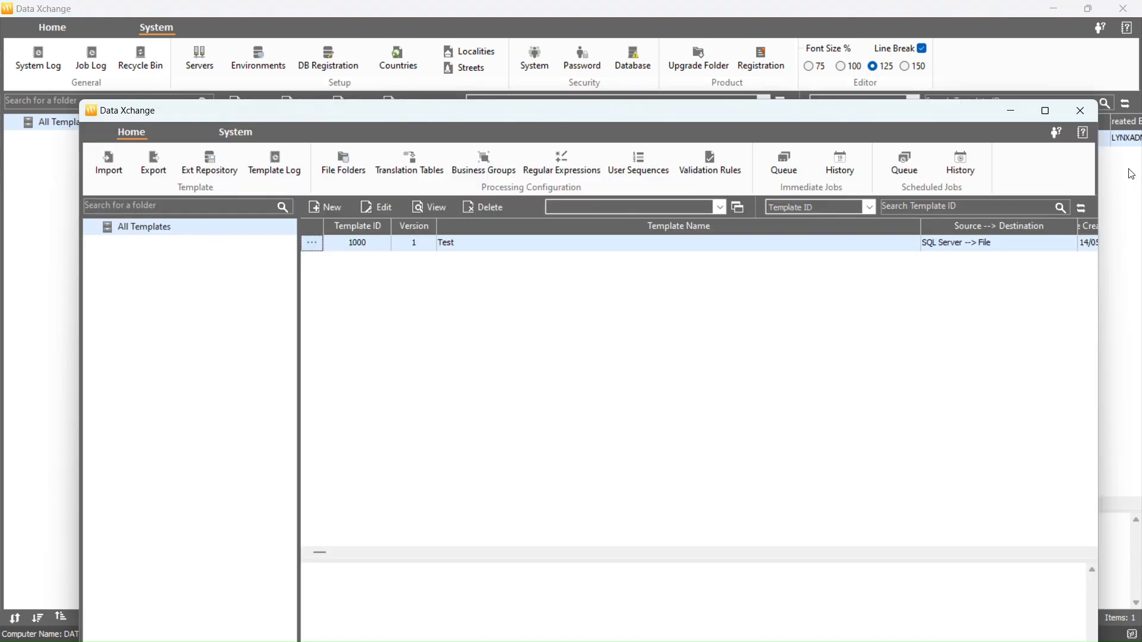
{"action": "left_click", "coordinate": [1045, 111]}
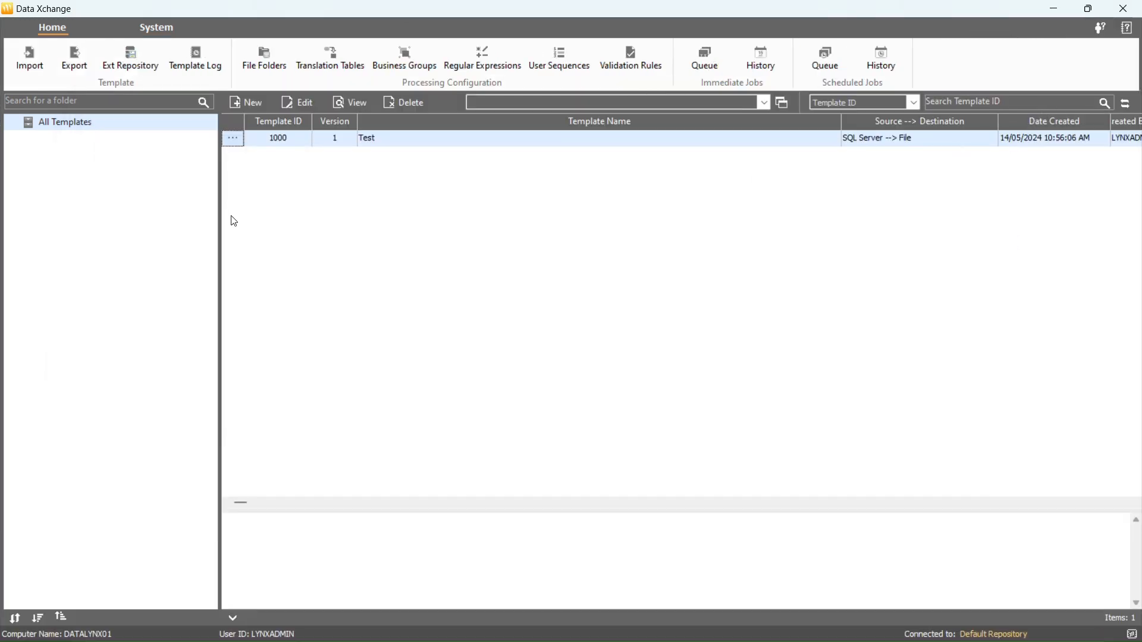
Give template 1000 Test the Development Caveat security caveat and save it
{"action": "left_click", "coordinate": [235, 140]}
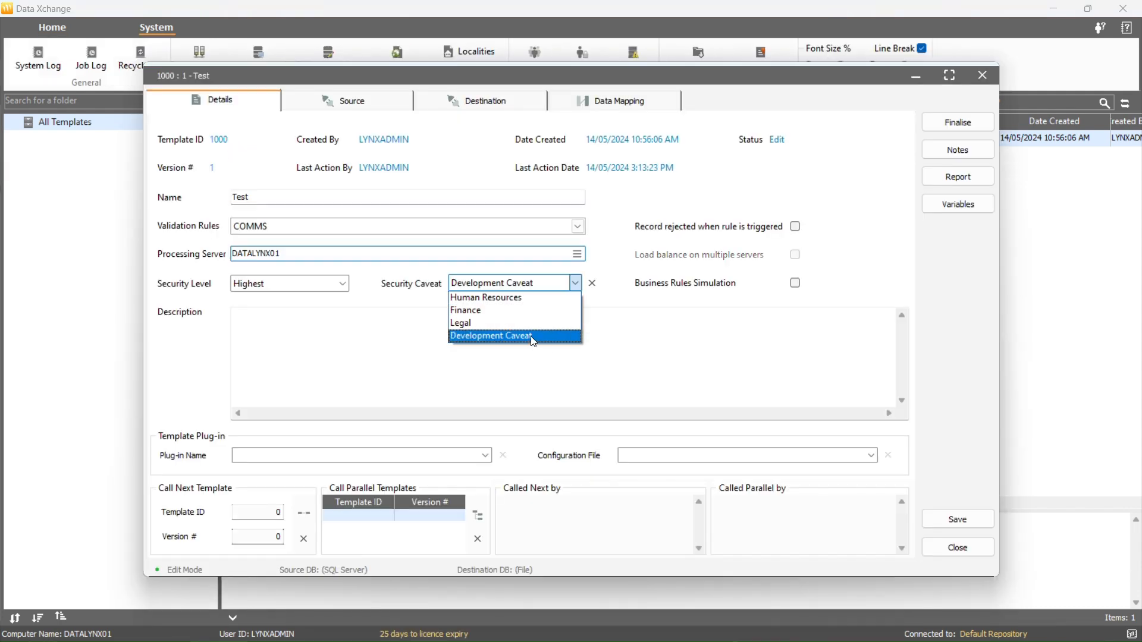
{"action": "left_click", "coordinate": [531, 336]}
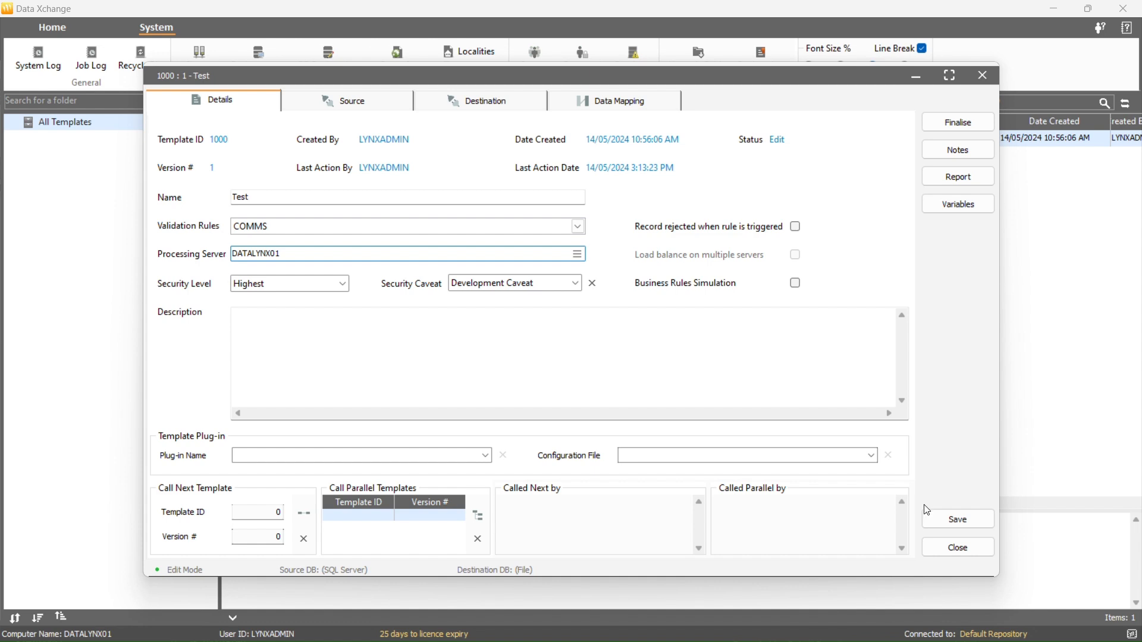
{"action": "left_click", "coordinate": [937, 519]}
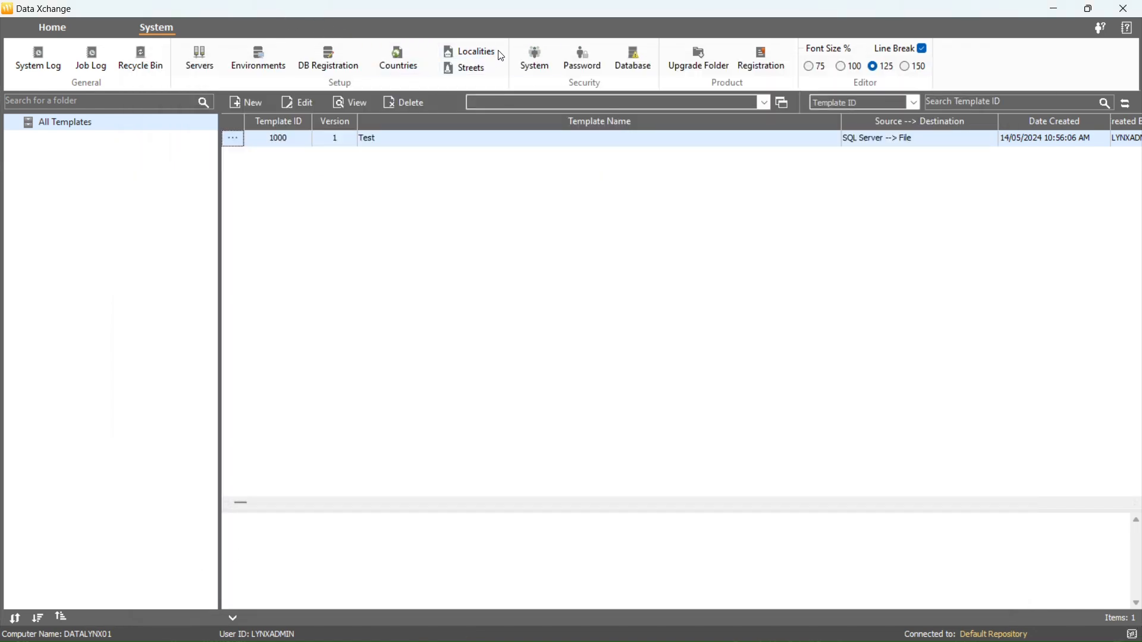
Export Development Caveat's record list as ExportTemplate in temp, then close the security window
{"action": "left_click", "coordinate": [536, 59]}
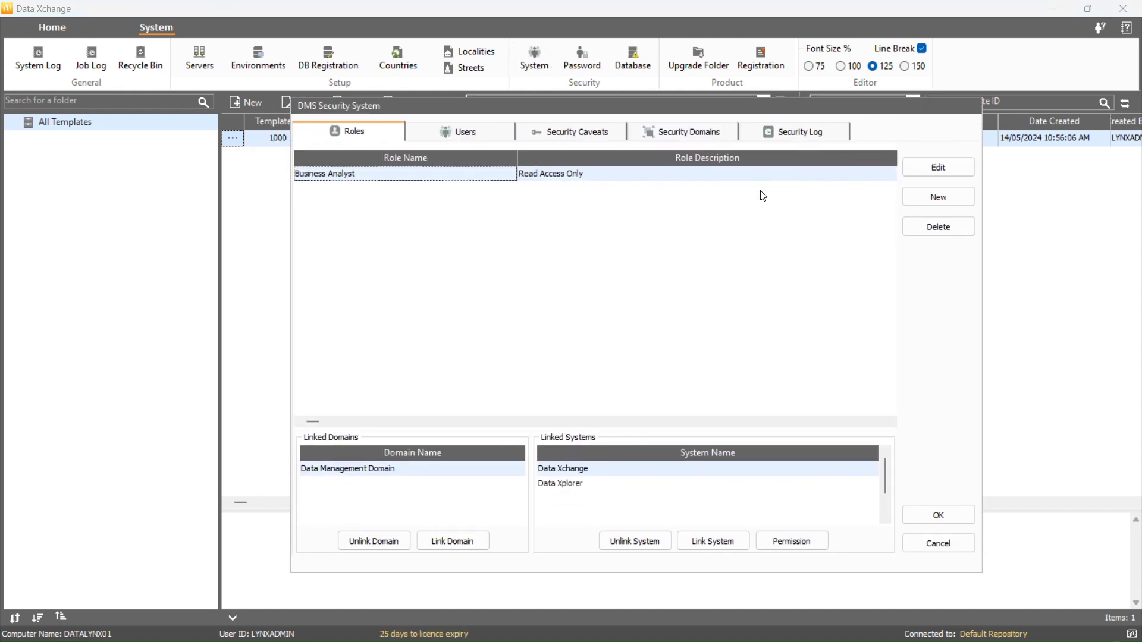
{"action": "left_click", "coordinate": [595, 135]}
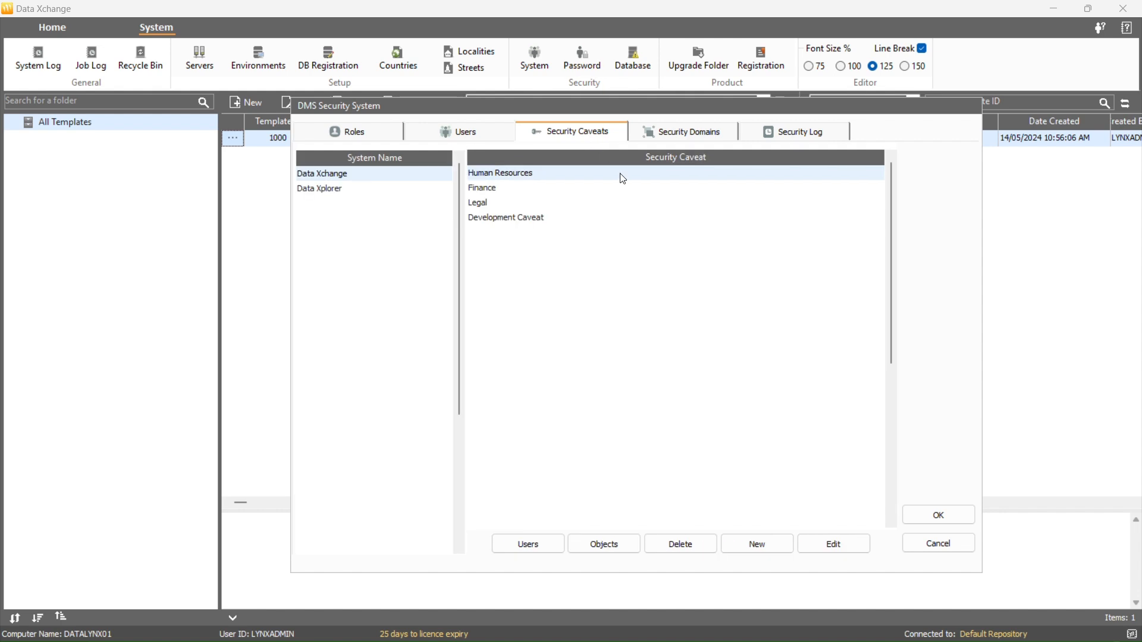
{"action": "left_click", "coordinate": [540, 224]}
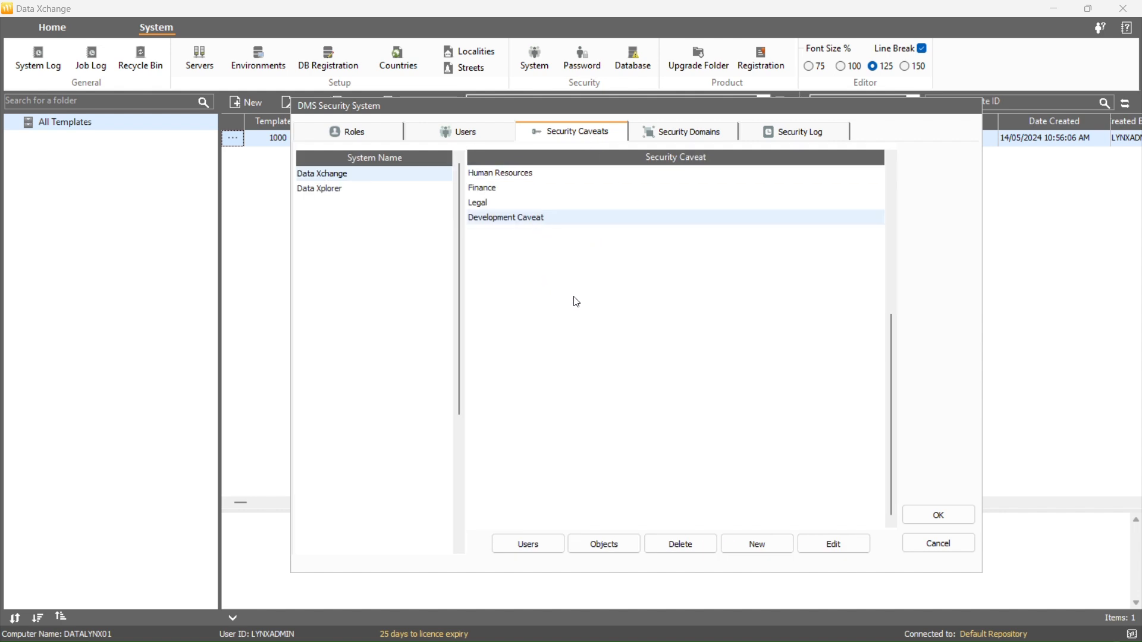
{"action": "left_click", "coordinate": [619, 543]}
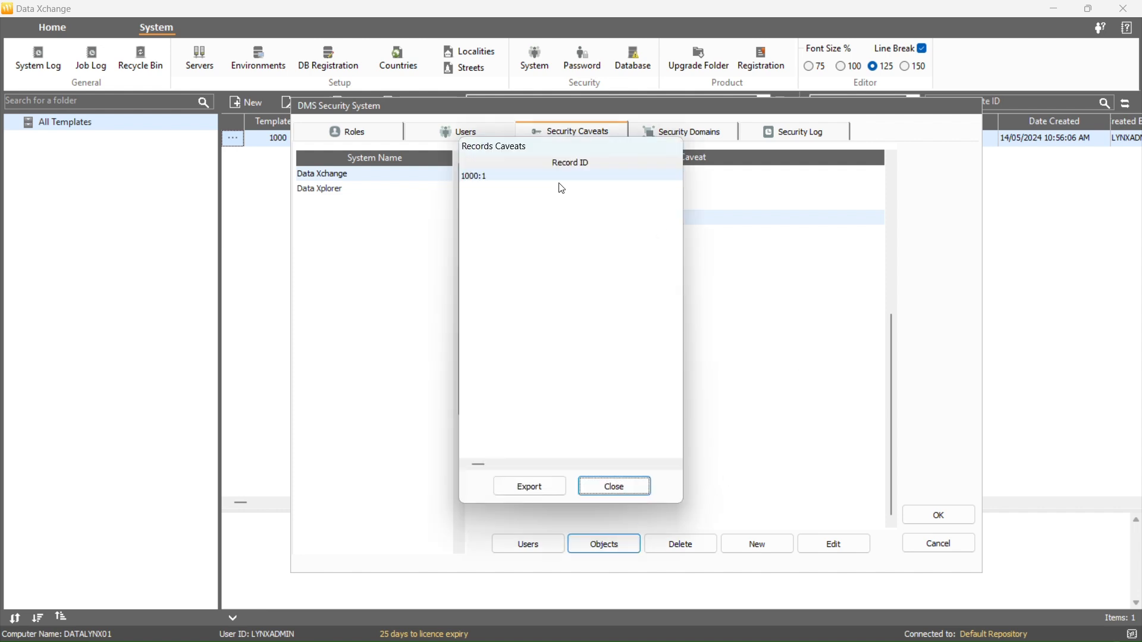
{"action": "left_click", "coordinate": [522, 485]}
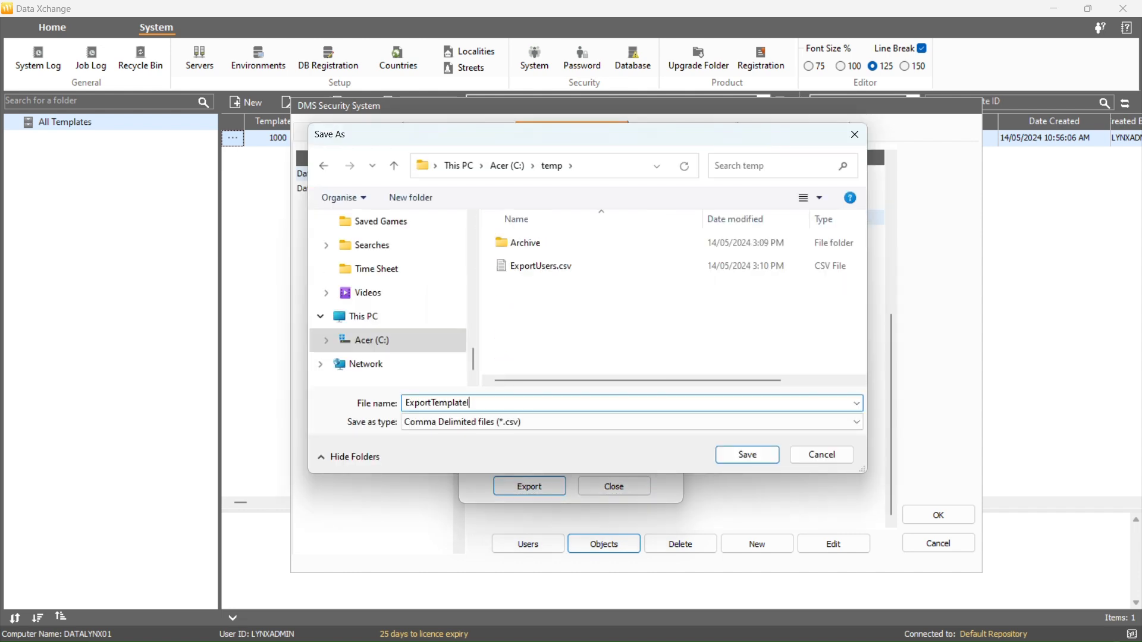
{"action": "left_click", "coordinate": [748, 450]}
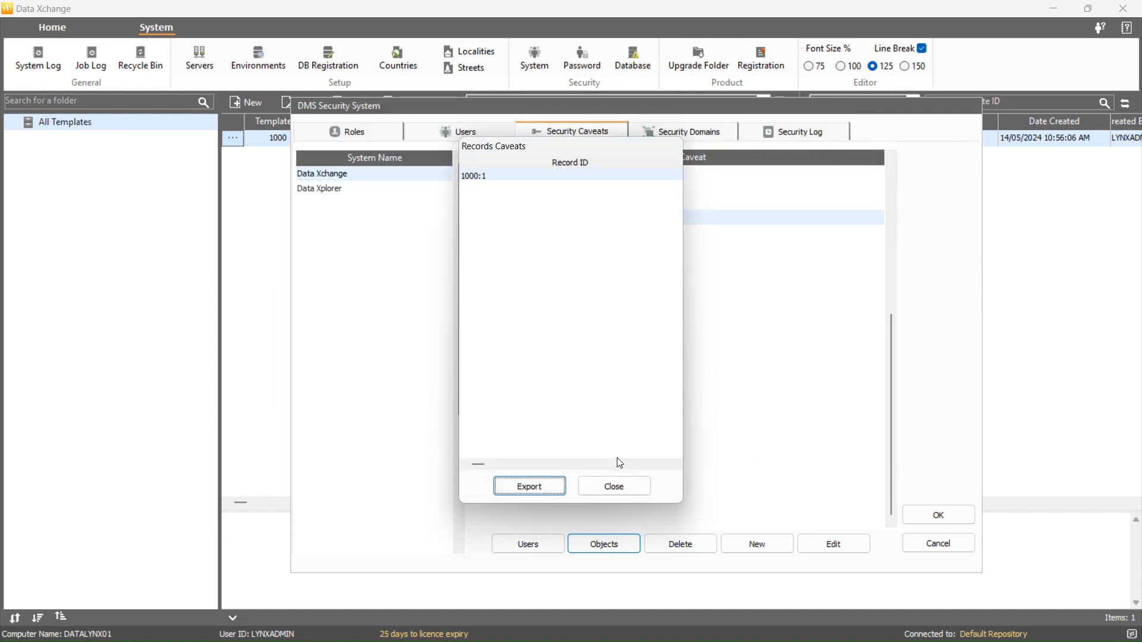
{"action": "left_click", "coordinate": [627, 488]}
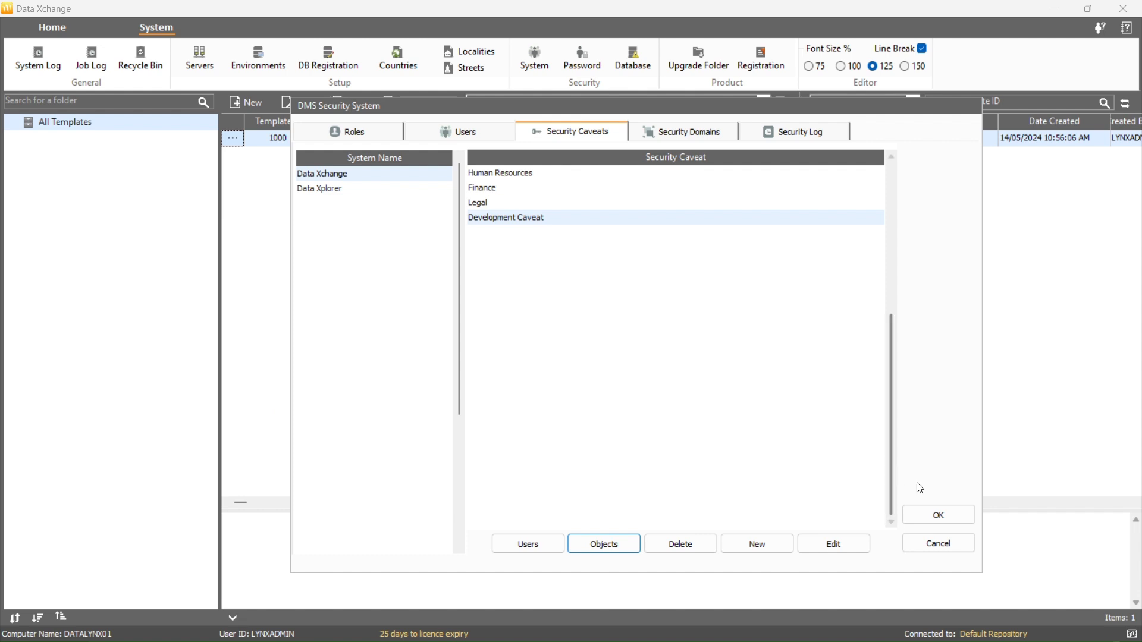
{"action": "left_click", "coordinate": [944, 519]}
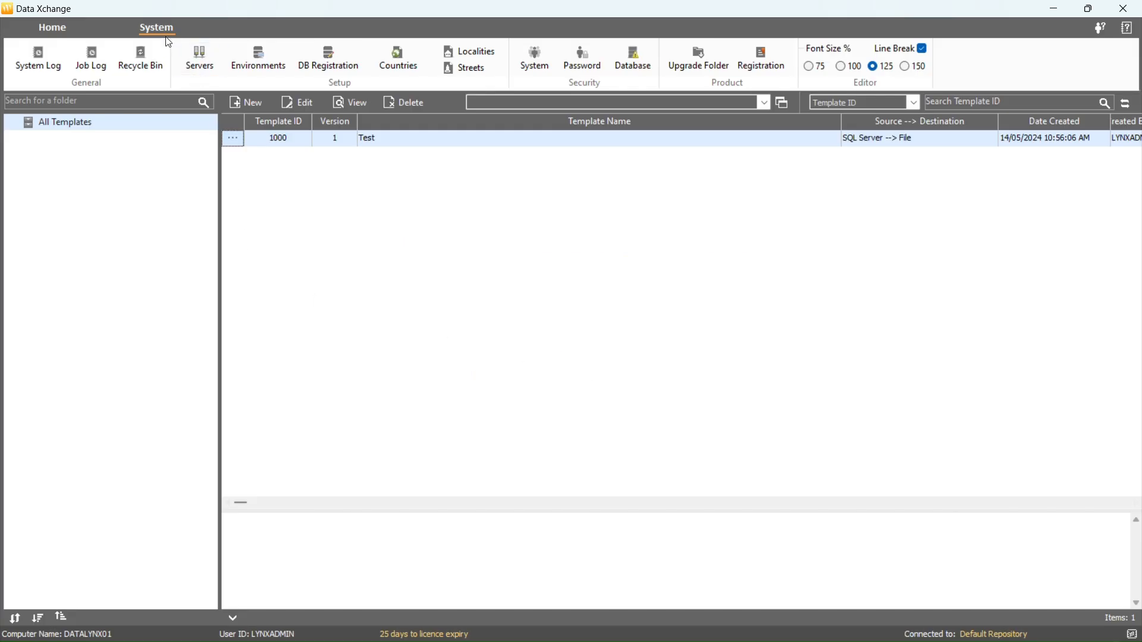
{"action": "left_click", "coordinate": [538, 62]}
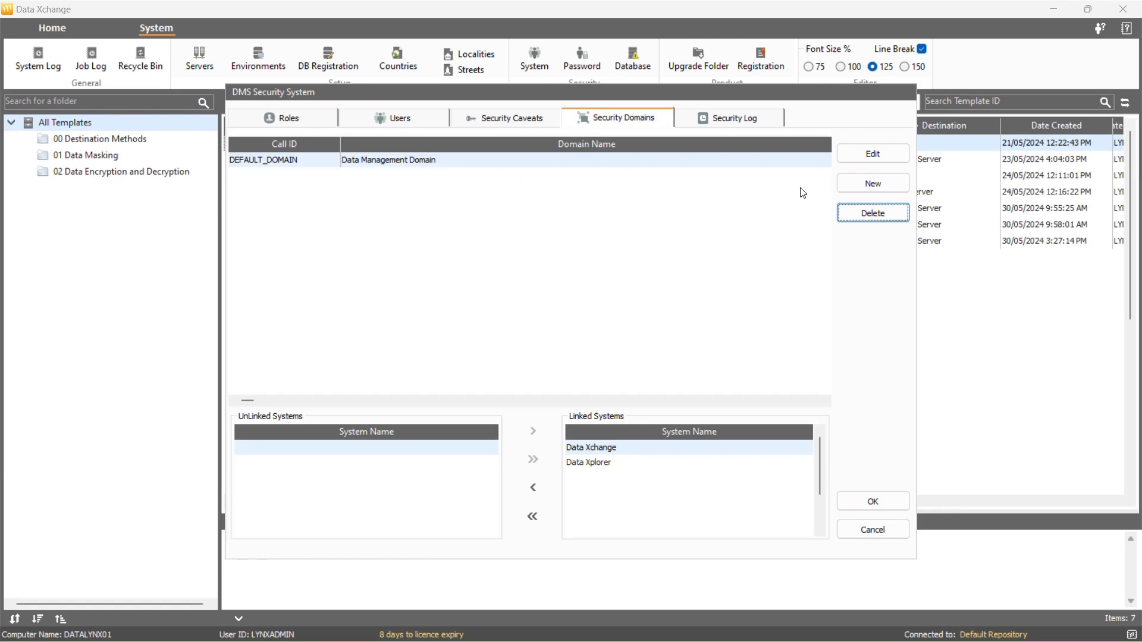
Create a security domain TEST_DOMAIN, using the same name for its Call ID
{"action": "left_click", "coordinate": [687, 160]}
{"action": "left_click", "coordinate": [855, 195]}
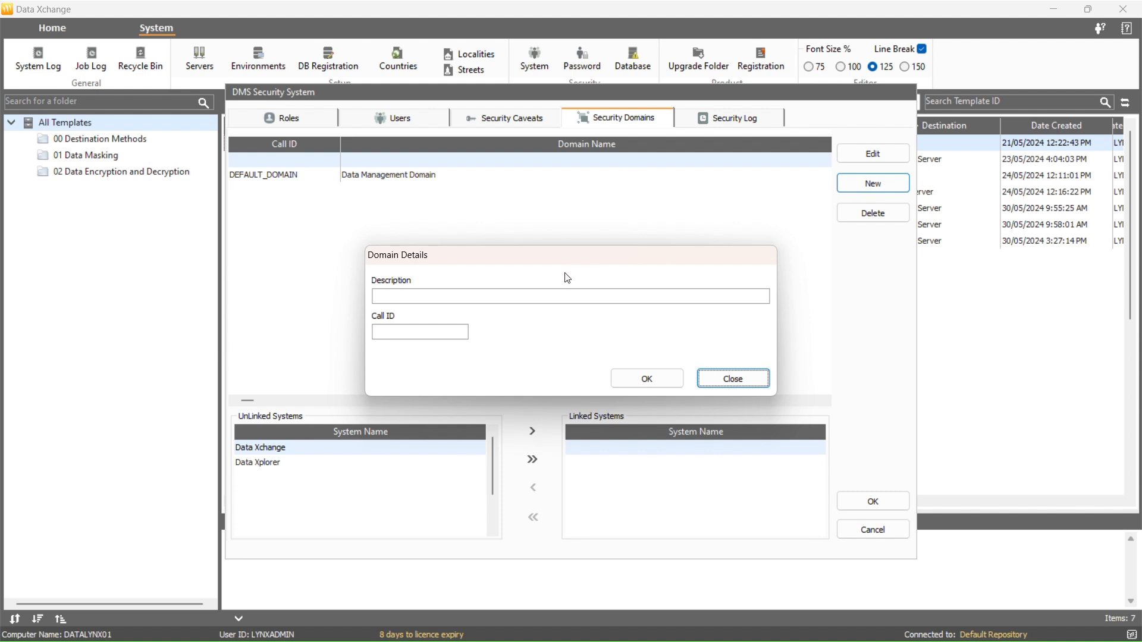
{"action": "left_click", "coordinate": [563, 296]}
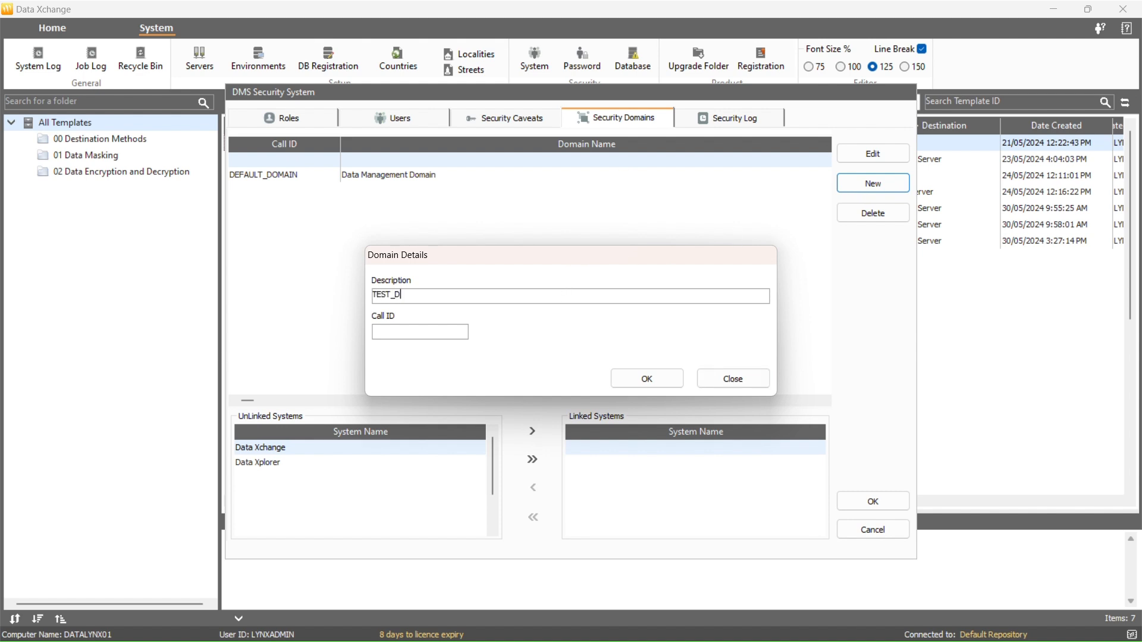
{"action": "type", "text": "TEST_DOMAIN"}
{"action": "key", "text": "ctrl+a"}
{"action": "key", "text": "ctrl+c"}
{"action": "left_click", "coordinate": [442, 337]}
{"action": "key", "text": "ctrl+v"}
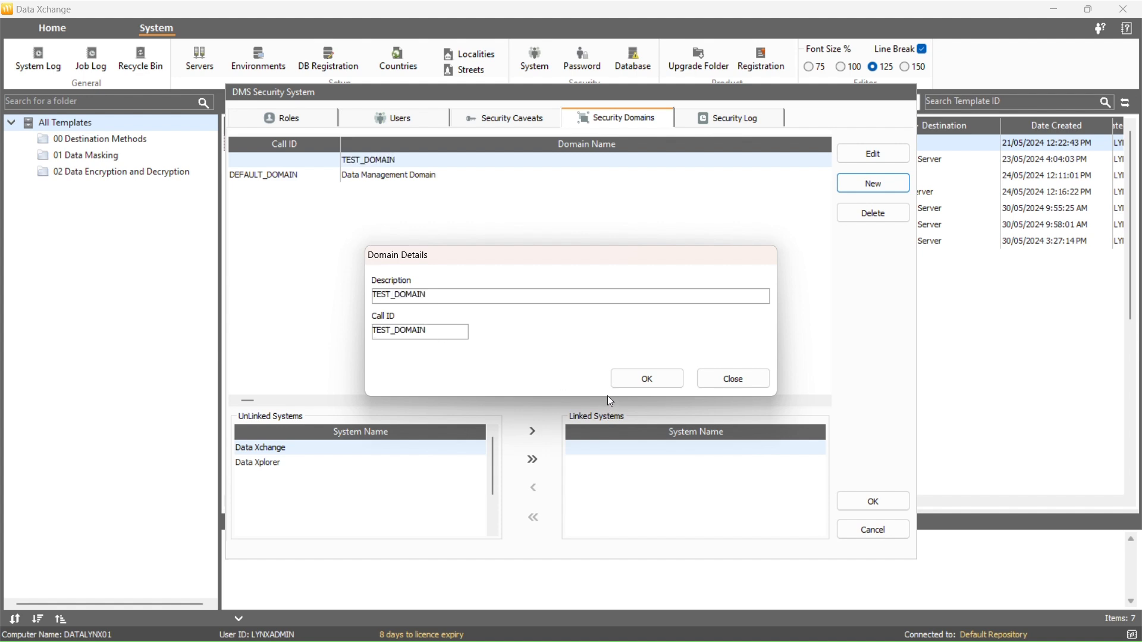
{"action": "left_click", "coordinate": [629, 378]}
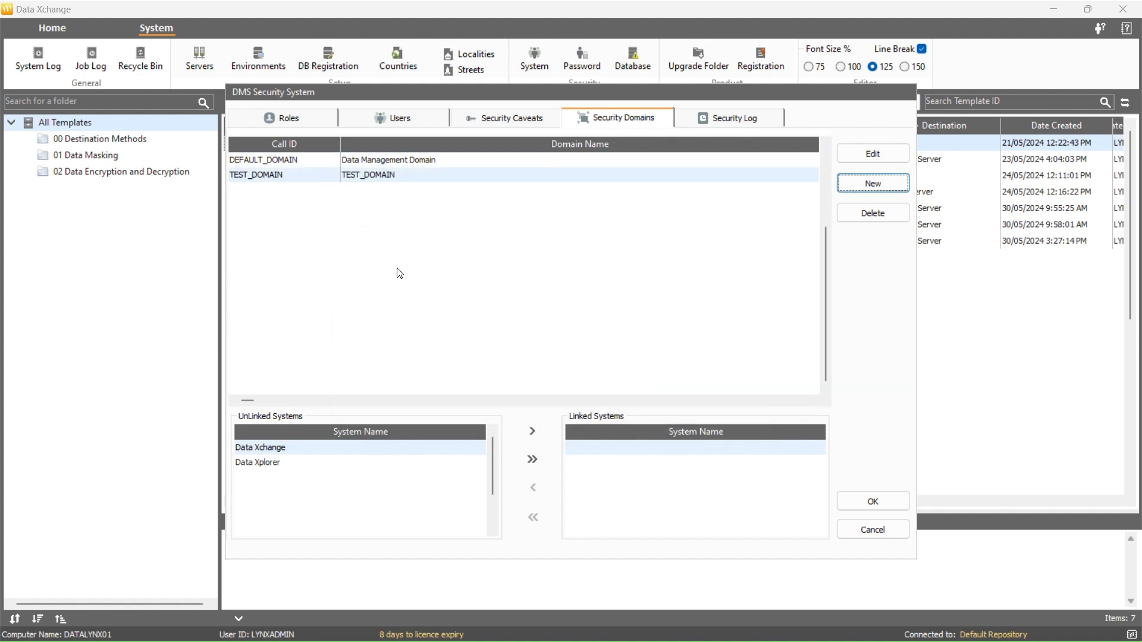
Rename the domain to PRODUCTION_DOMAIN with Call ID PROD_DOMAIN, then cancel a delete
{"action": "left_click", "coordinate": [481, 177]}
{"action": "left_click", "coordinate": [858, 165]}
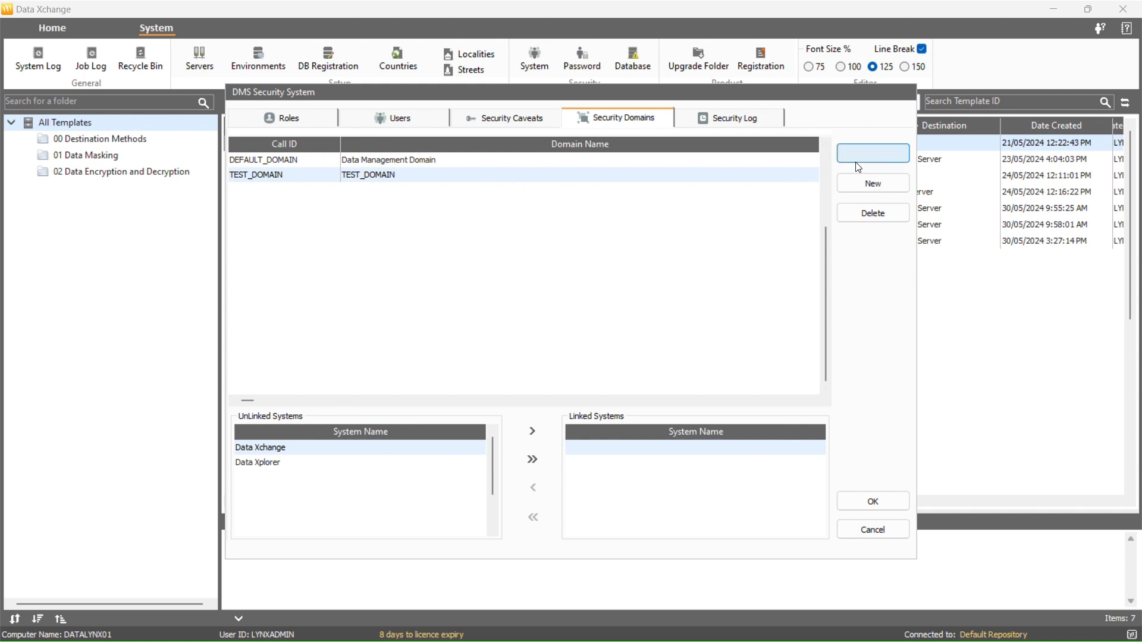
{"action": "left_click_drag", "start_coordinate": [391, 295], "coordinate": [362, 289]}
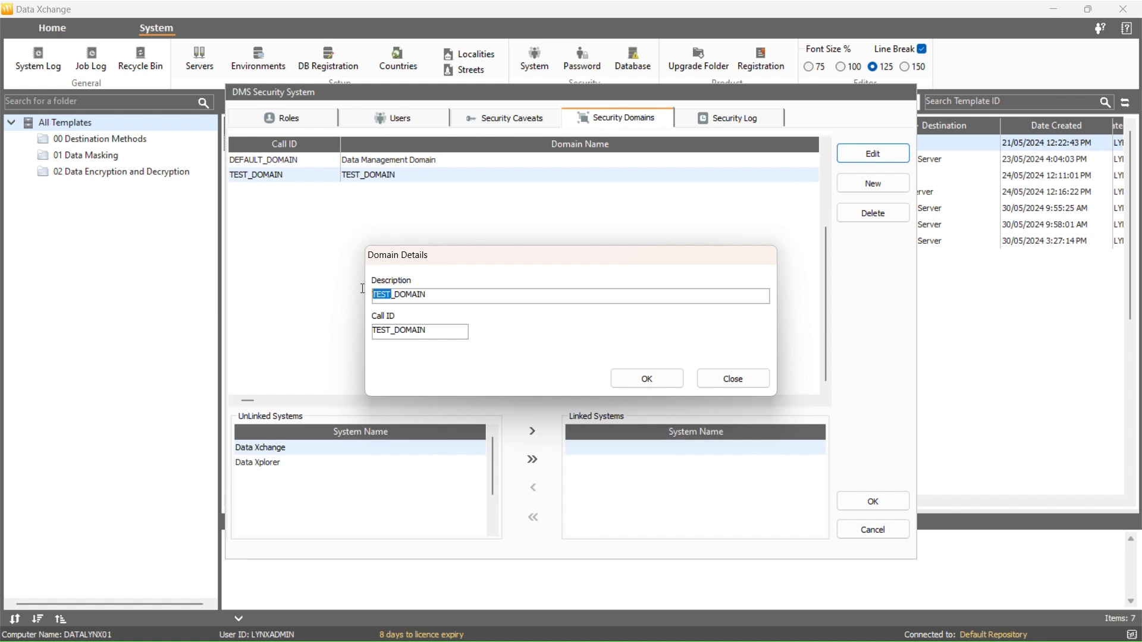
{"action": "type", "text": "PRODUCTION"}
{"action": "left_click_drag", "start_coordinate": [394, 331], "coordinate": [355, 332]}
{"action": "type", "text": "PROD"}
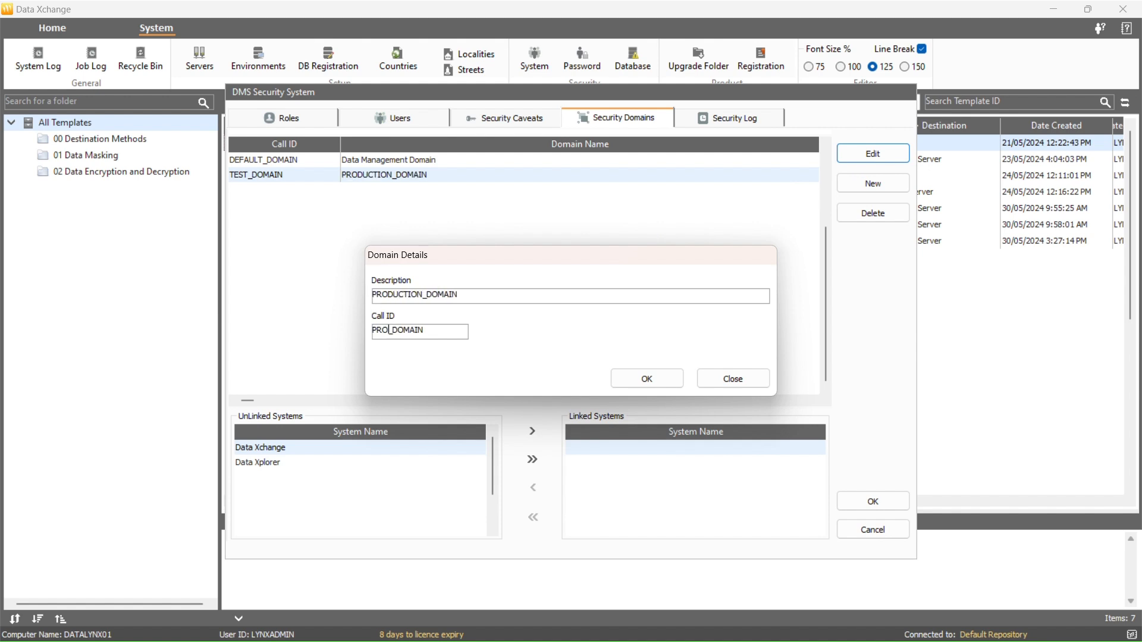
{"action": "left_click", "coordinate": [643, 387]}
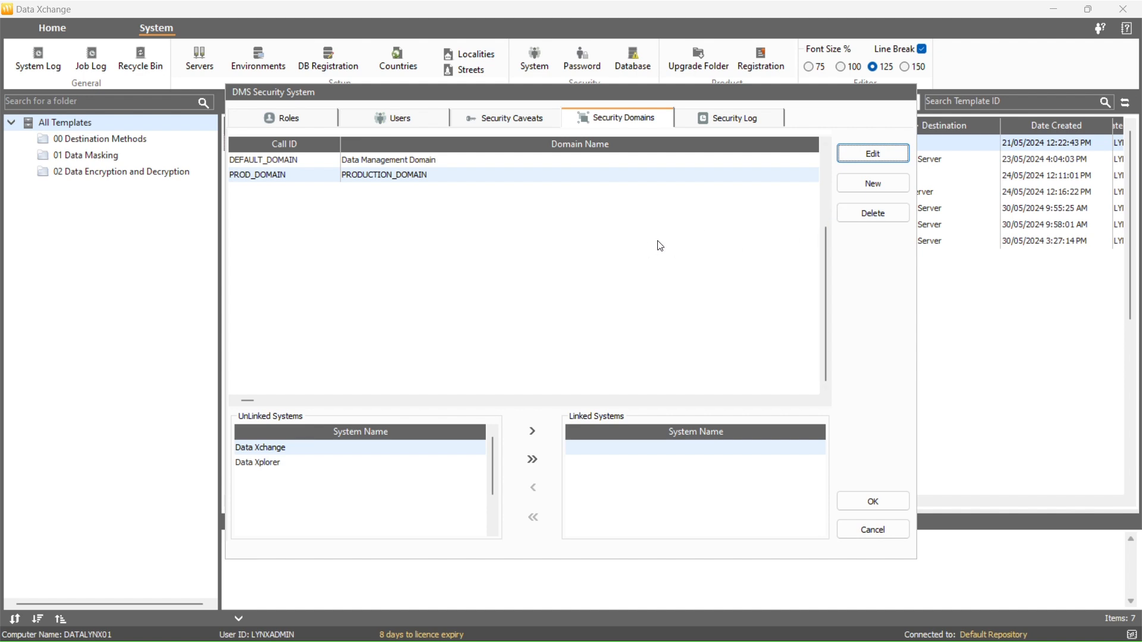
{"action": "left_click", "coordinate": [890, 225]}
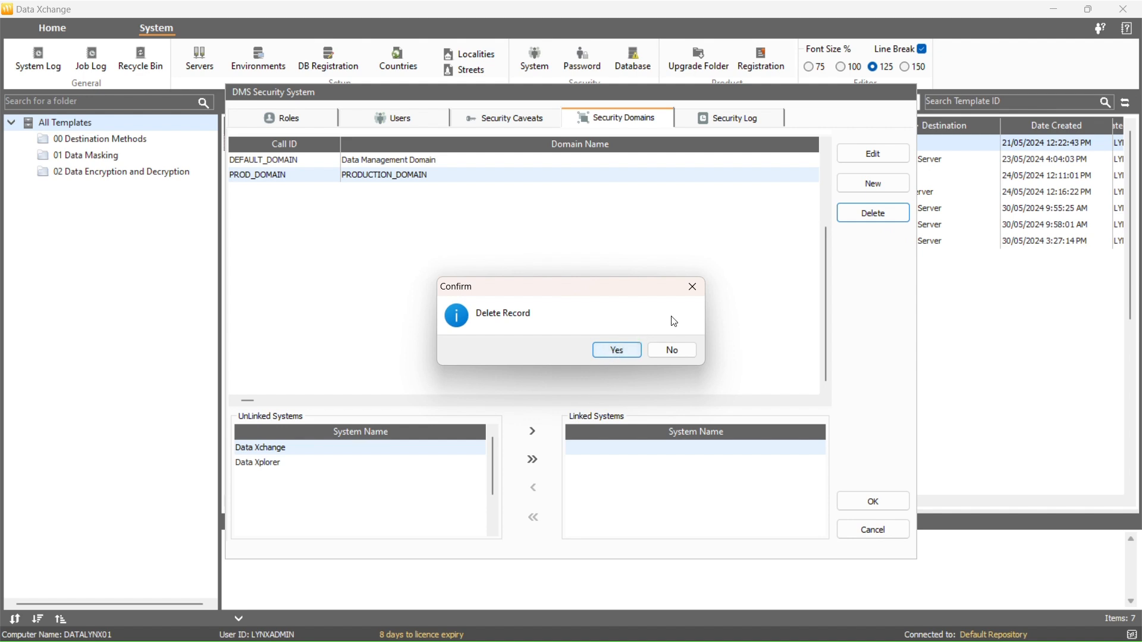
{"action": "left_click", "coordinate": [696, 295]}
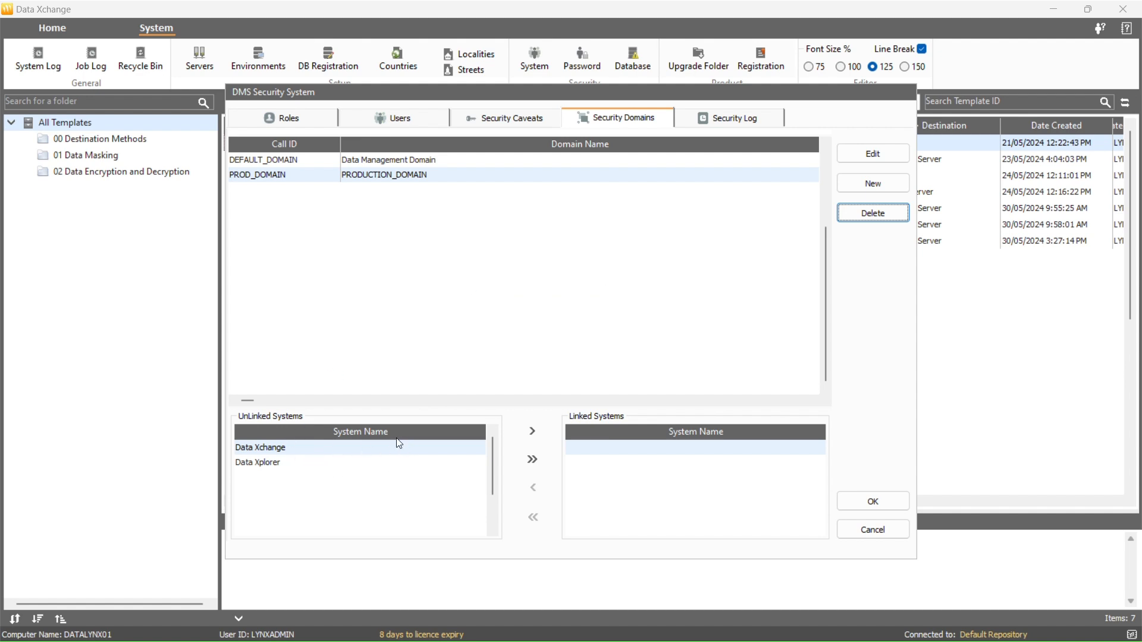
Link both systems to Production Domain and link it to the Business Analyst role
{"action": "left_click", "coordinate": [538, 458]}
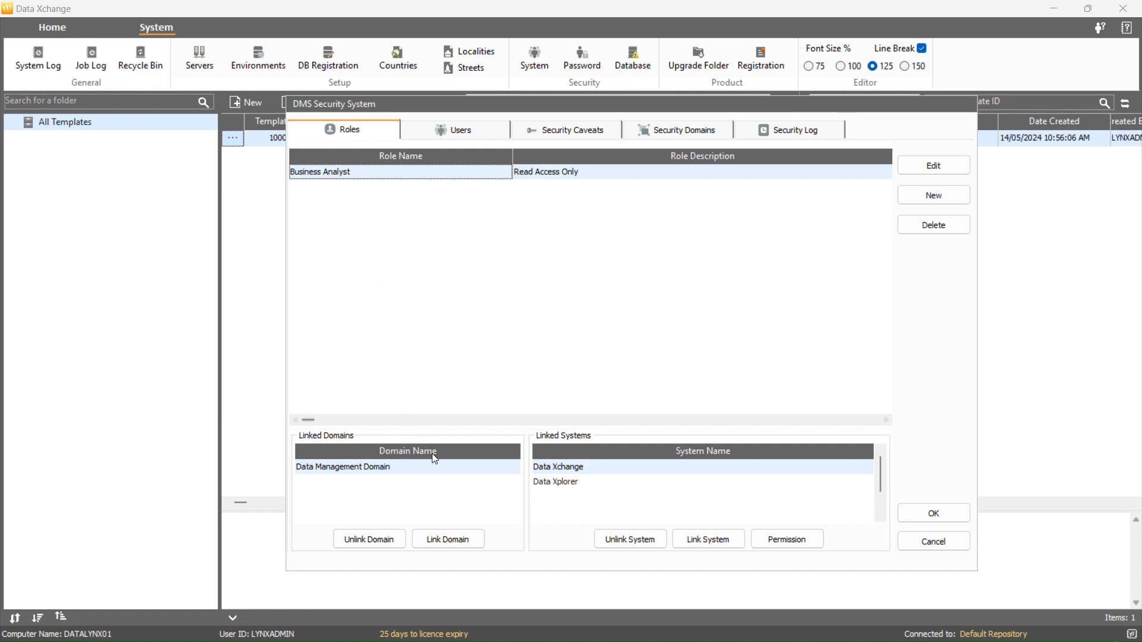
{"action": "left_click", "coordinate": [469, 541]}
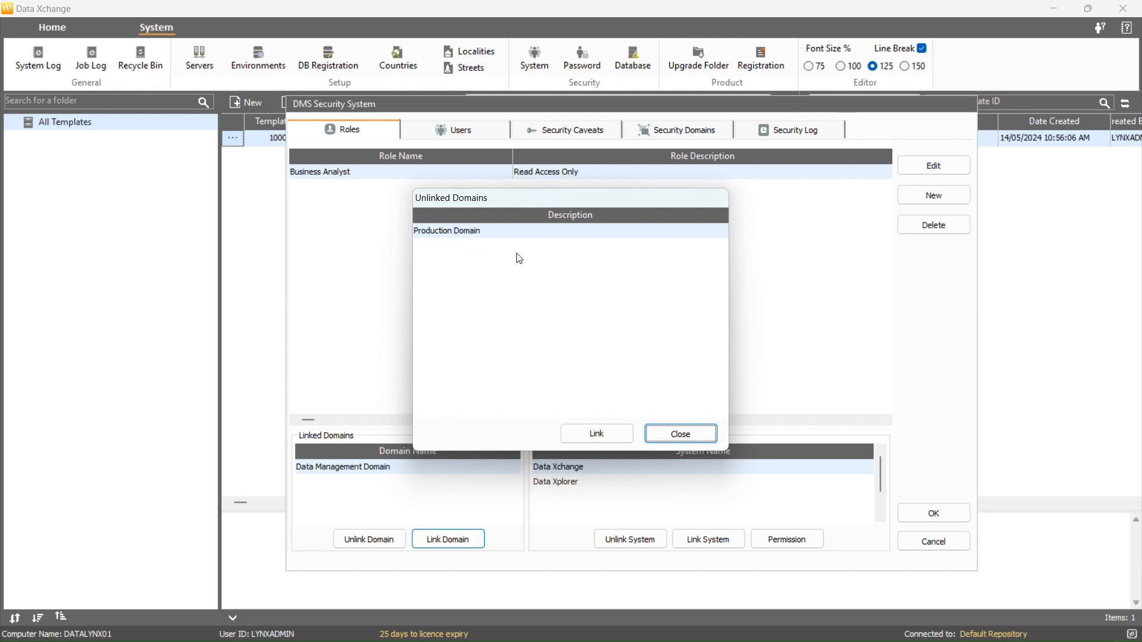
{"action": "left_click", "coordinate": [580, 434]}
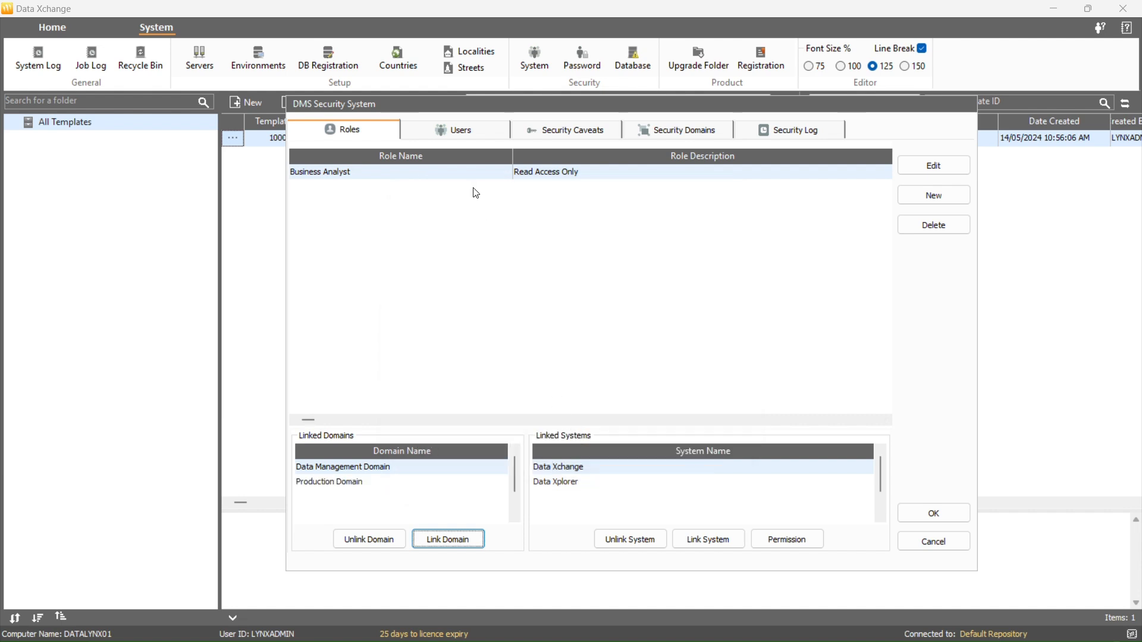
Link Production Domain to the test user and apply the security changes
{"action": "left_click", "coordinate": [474, 129]}
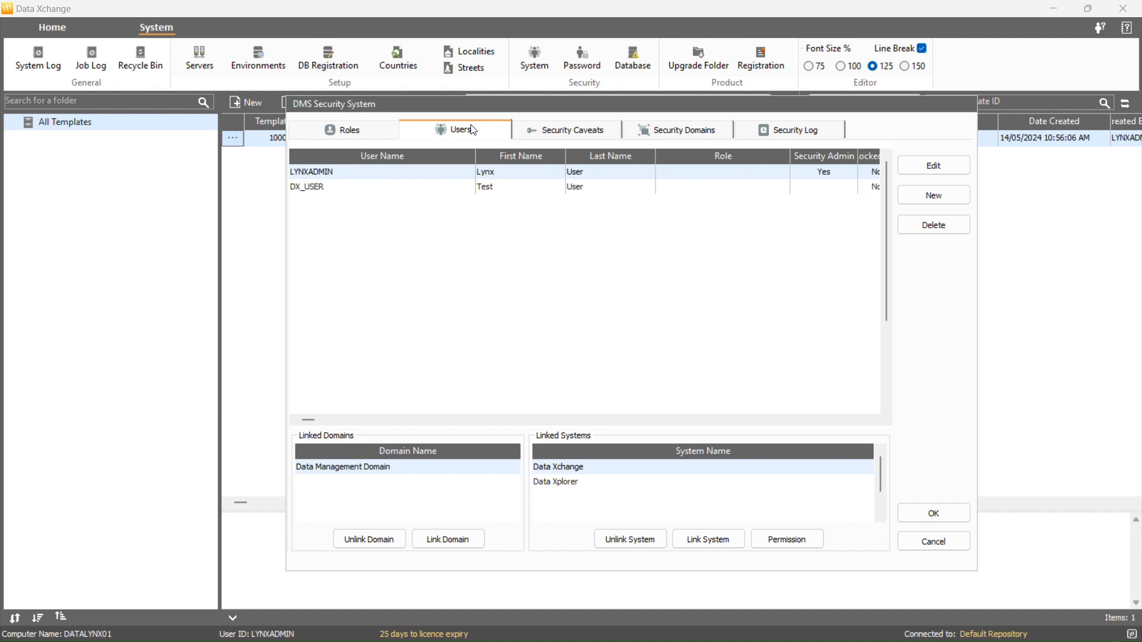
{"action": "left_click", "coordinate": [393, 189]}
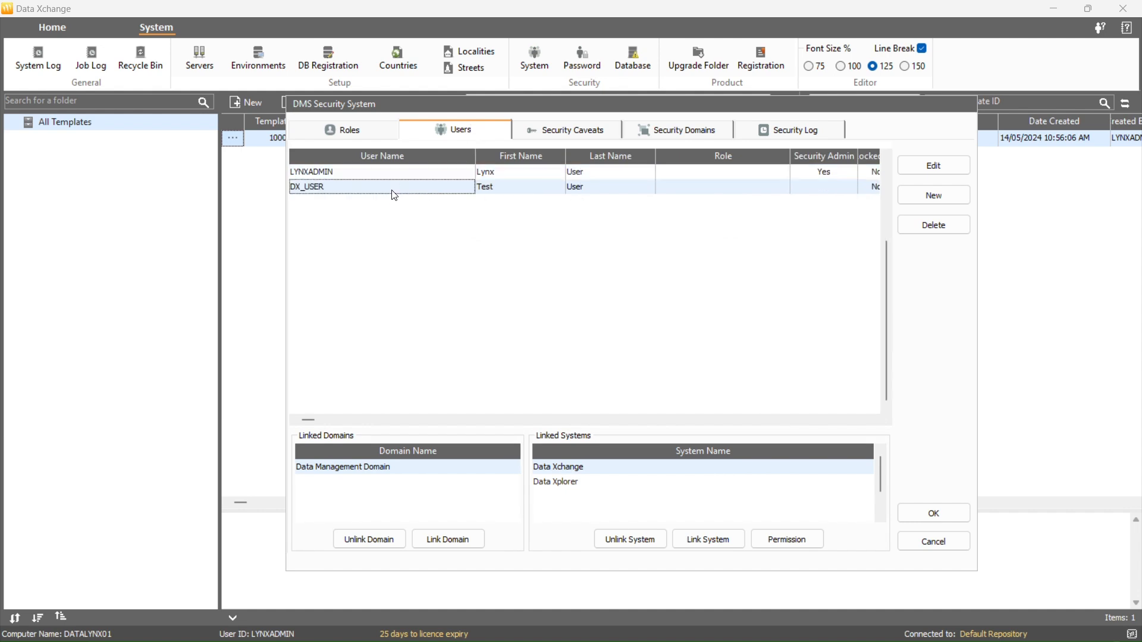
{"action": "left_click", "coordinate": [439, 541]}
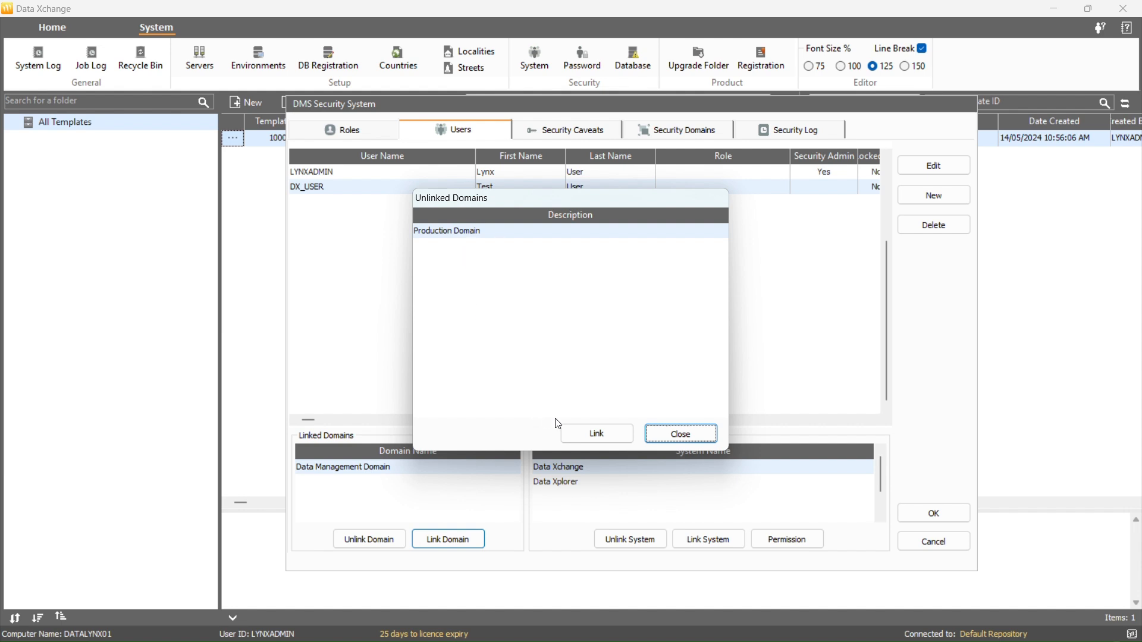
{"action": "left_click", "coordinate": [594, 434]}
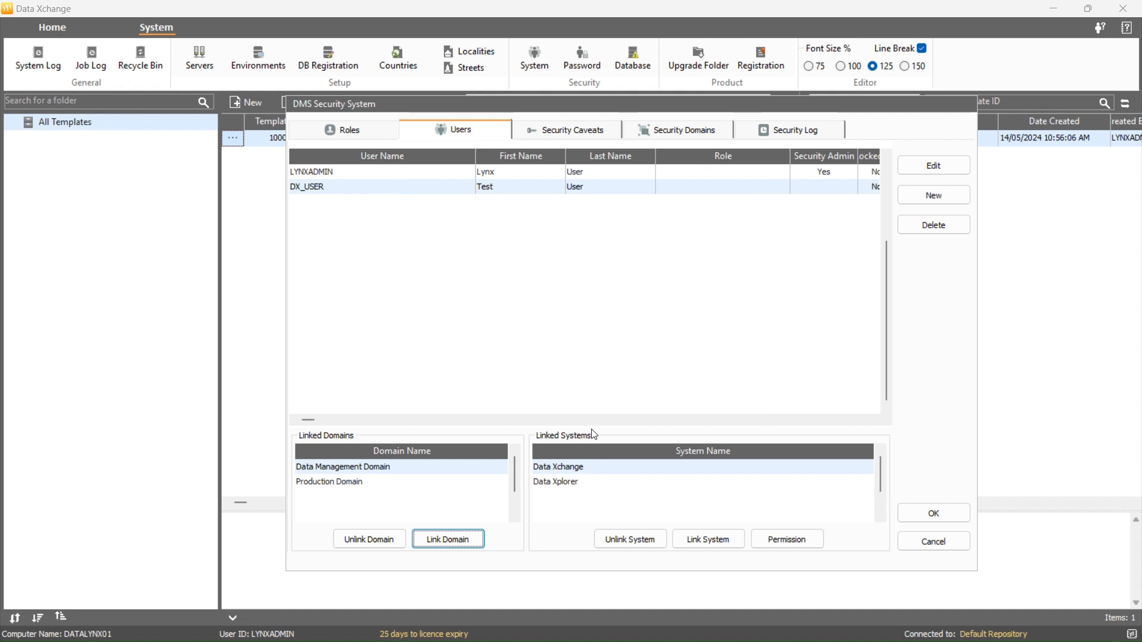
{"action": "left_click", "coordinate": [915, 514]}
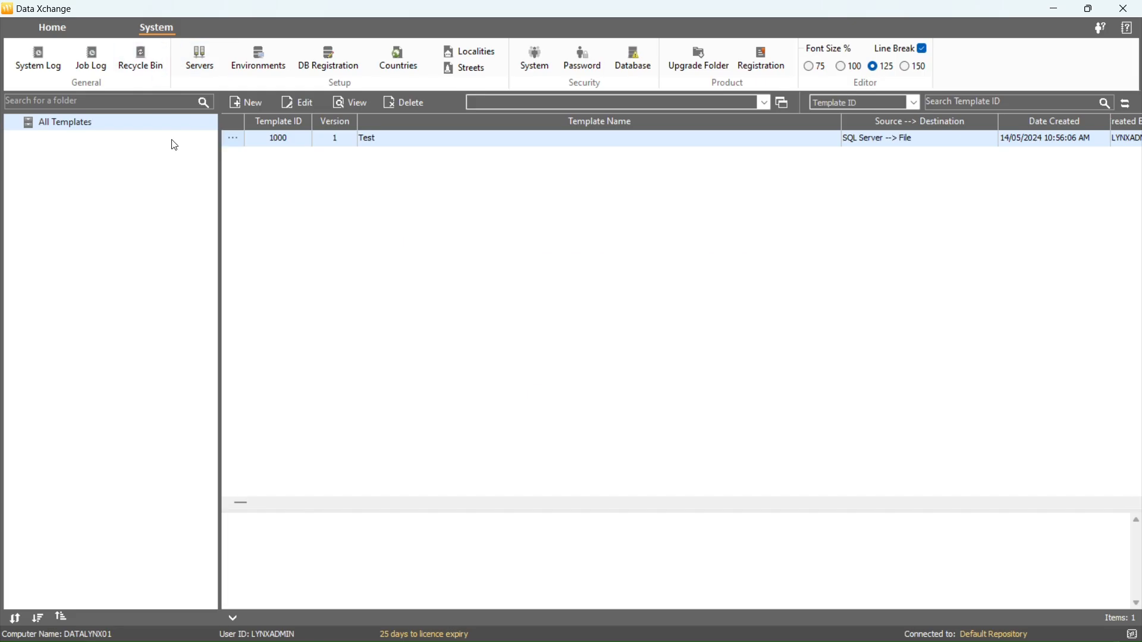
Export the security log to a file named ExportLog in C:\temp
{"action": "left_click", "coordinate": [534, 72]}
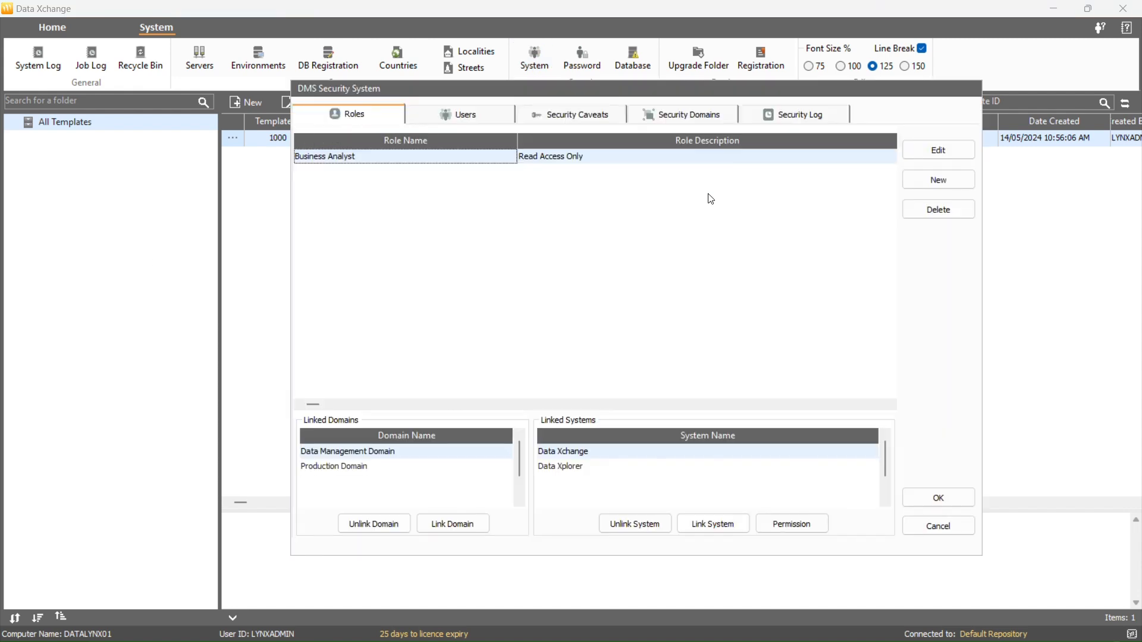
{"action": "left_click", "coordinate": [790, 119]}
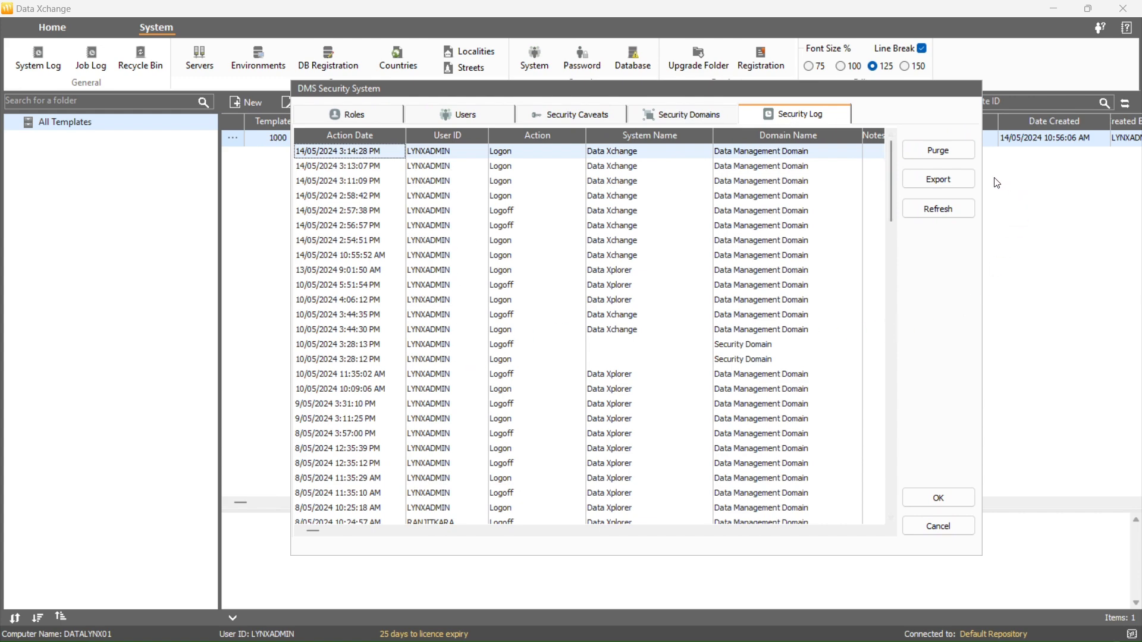
{"action": "left_click", "coordinate": [973, 182]}
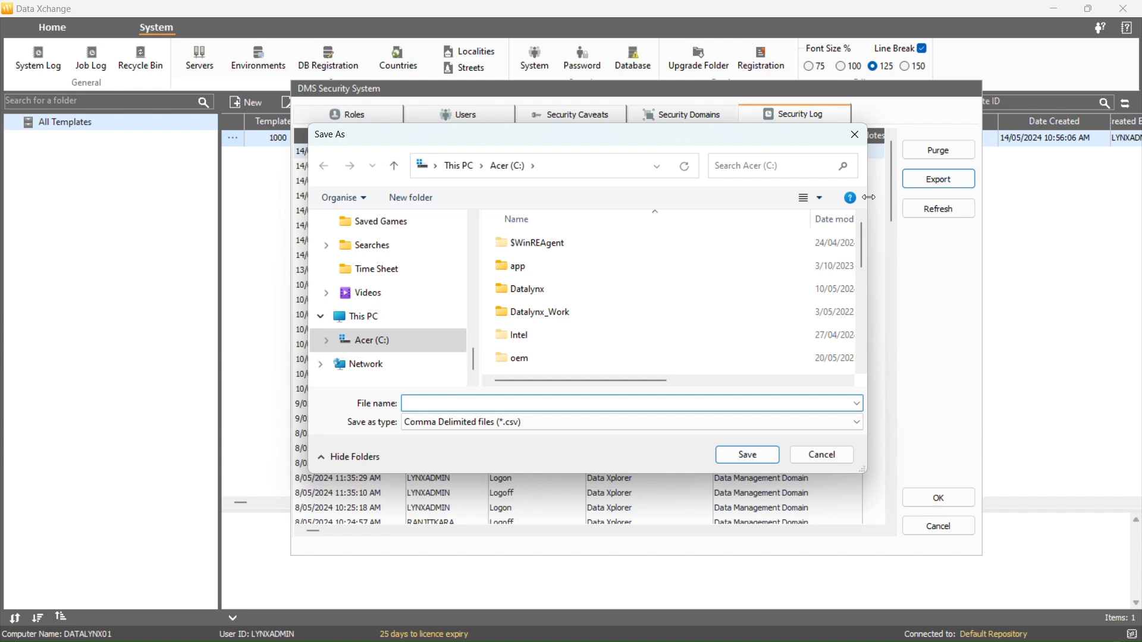
{"action": "type", "text": "E"}
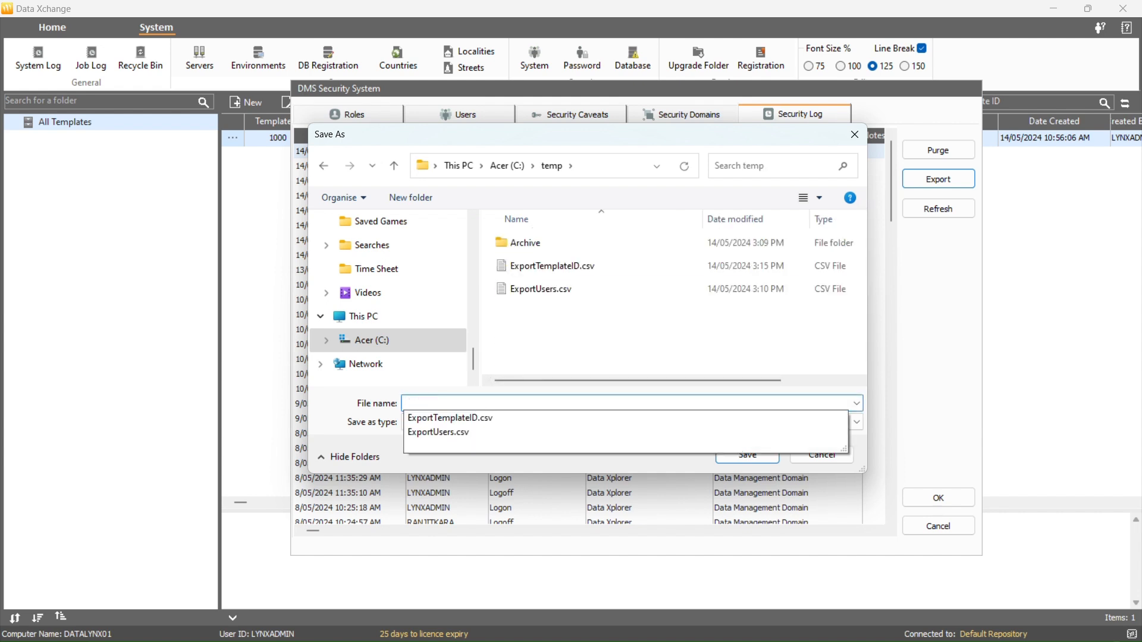
{"action": "type", "text": "ExportLog"}
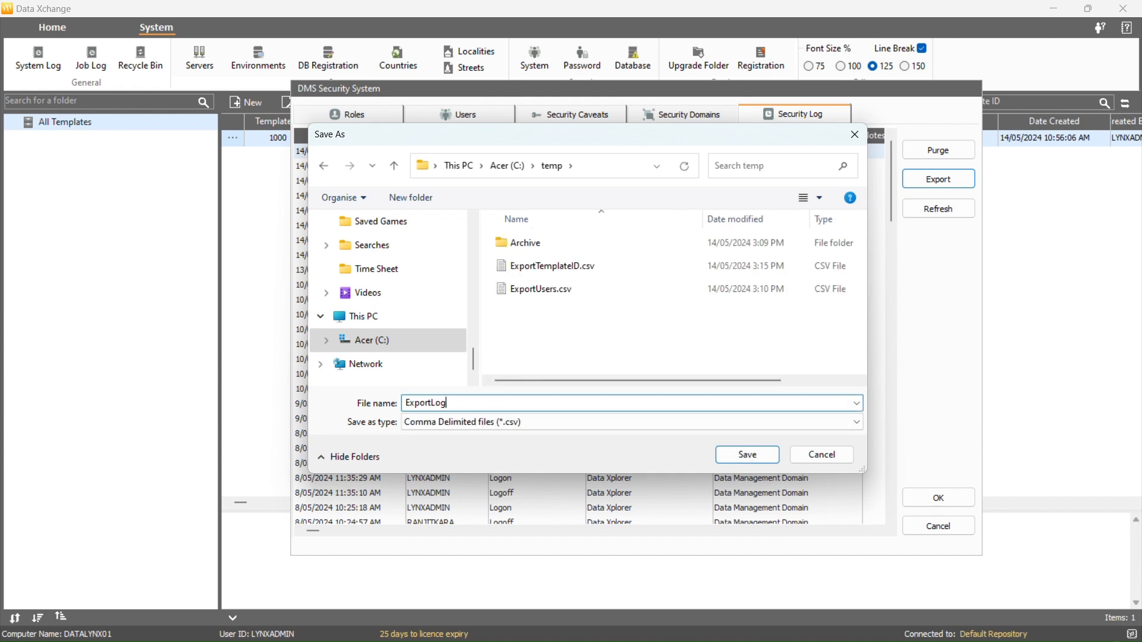
{"action": "left_click", "coordinate": [728, 455]}
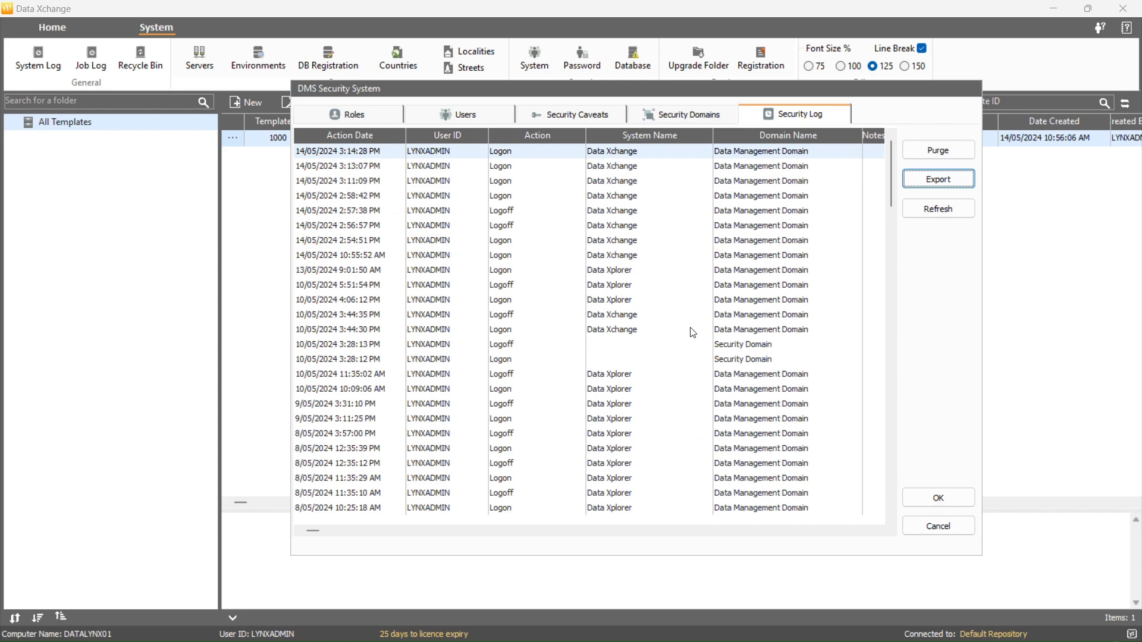
Refresh the security log, purge it after confirming Yes, and apply the changes
{"action": "left_click", "coordinate": [945, 207]}
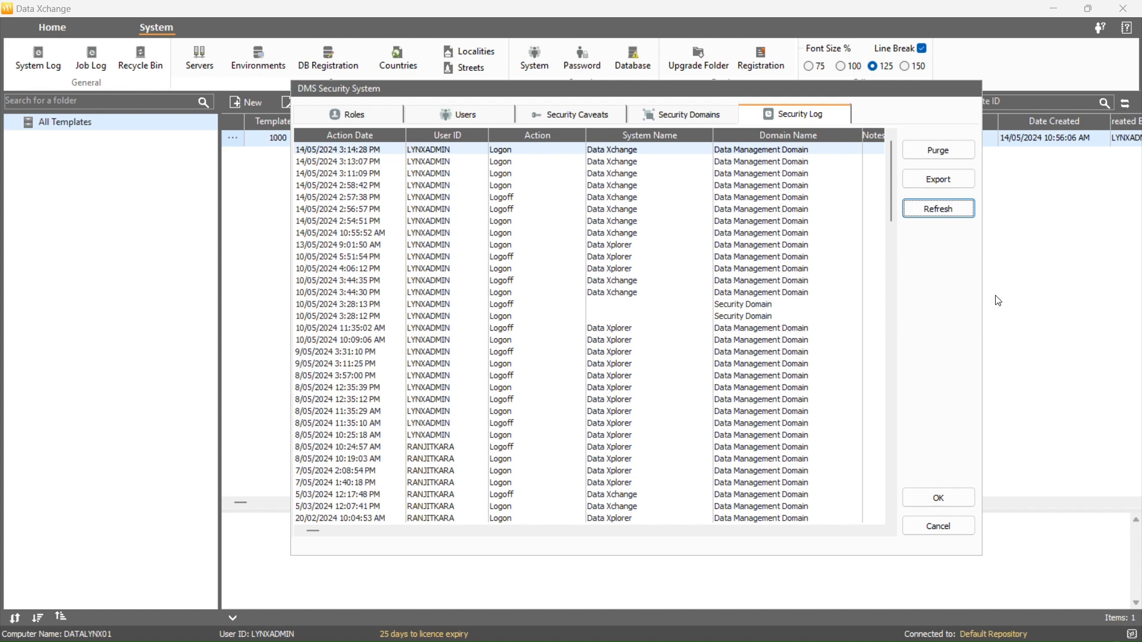
{"action": "left_click", "coordinate": [954, 160]}
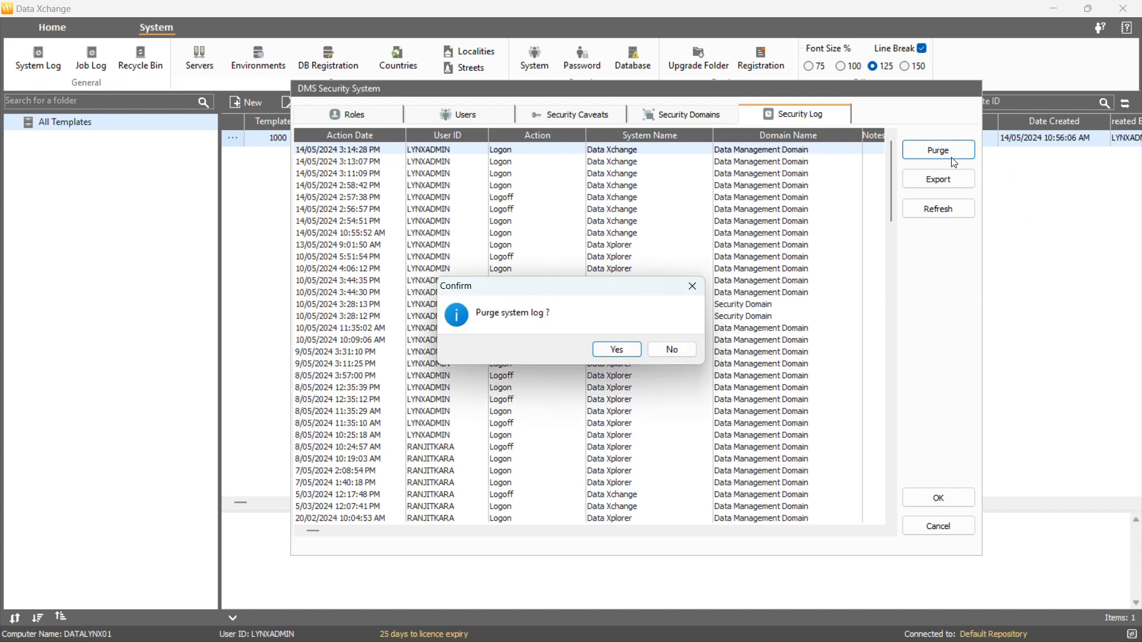
{"action": "left_click", "coordinate": [613, 351]}
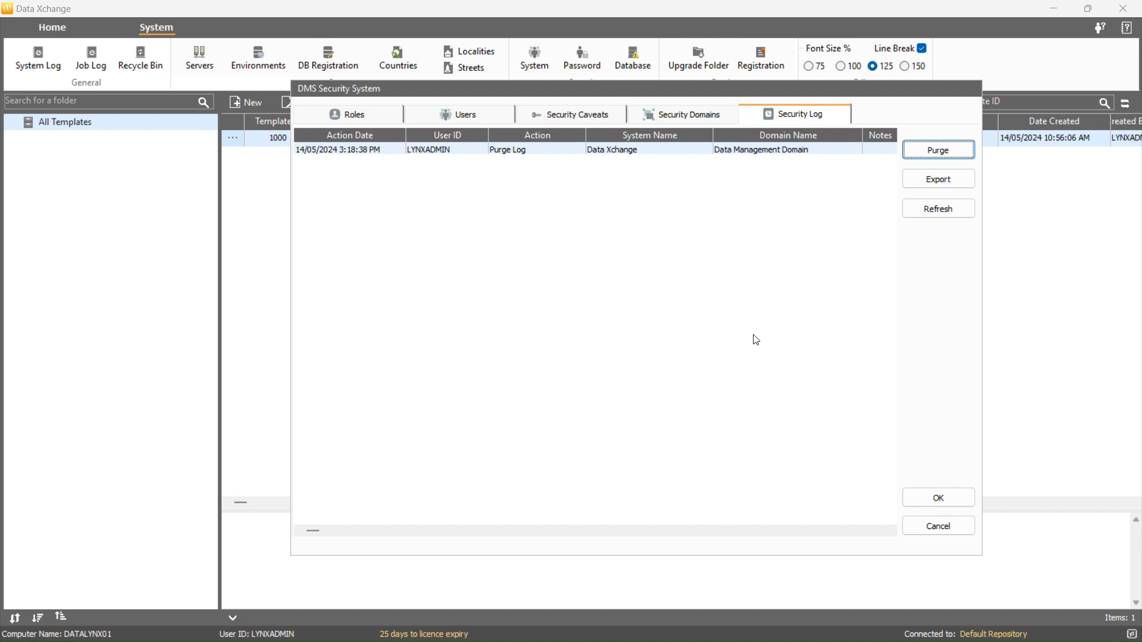
{"action": "left_click", "coordinate": [938, 496]}
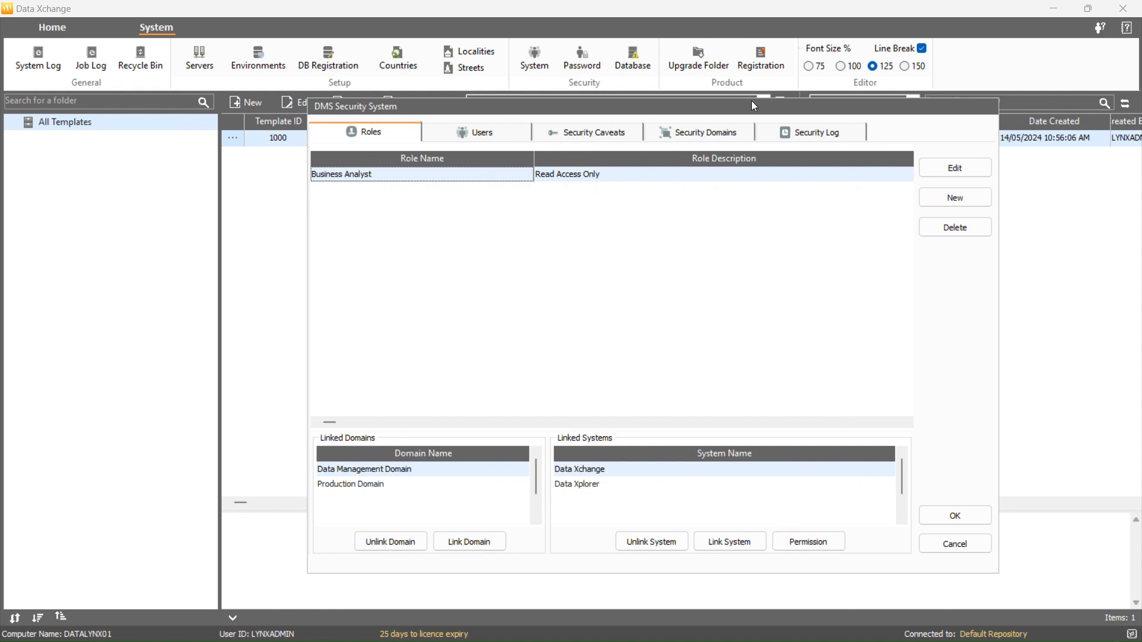
Review the Users, Caveats, Domains and purged Security Log tabs
{"action": "left_click", "coordinate": [499, 132]}
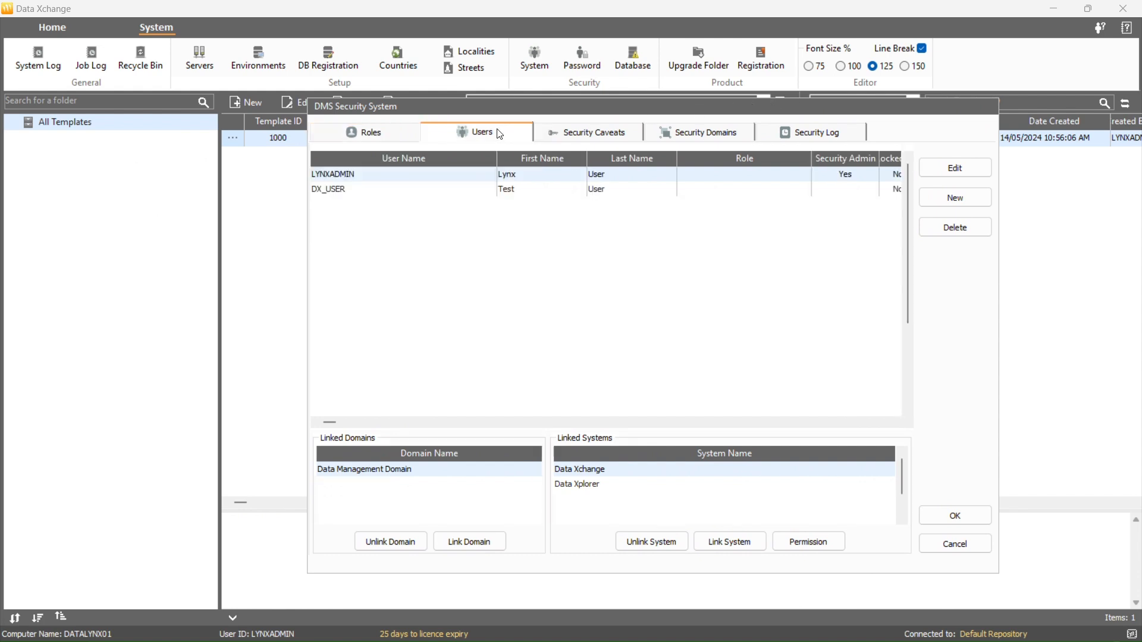
{"action": "left_click", "coordinate": [623, 133]}
{"action": "left_click", "coordinate": [699, 134]}
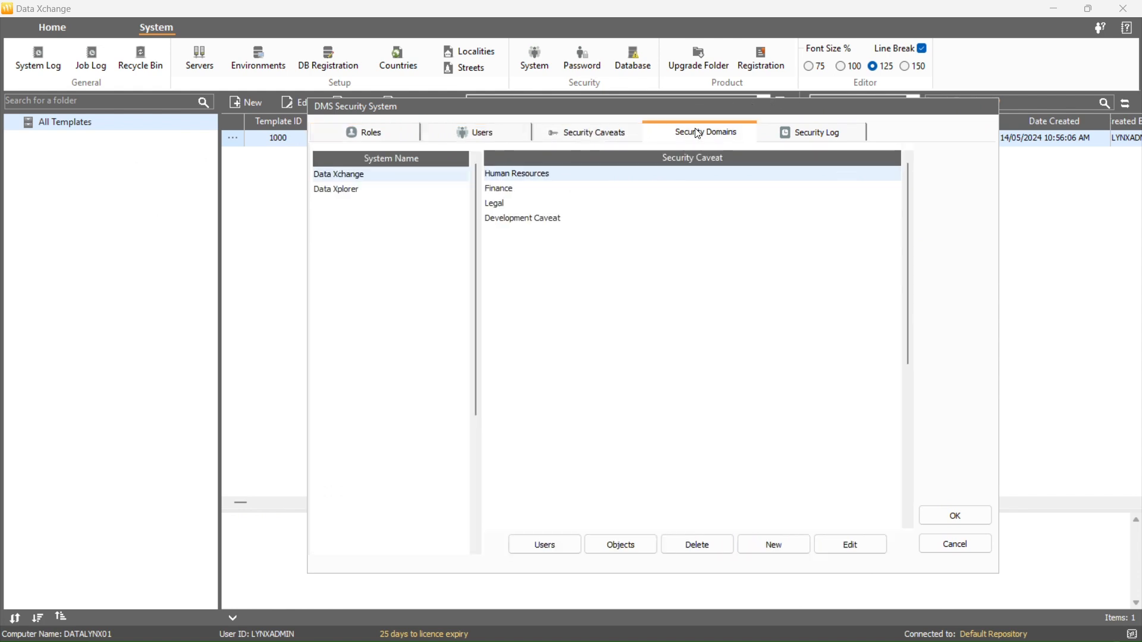
{"action": "left_click", "coordinate": [816, 132]}
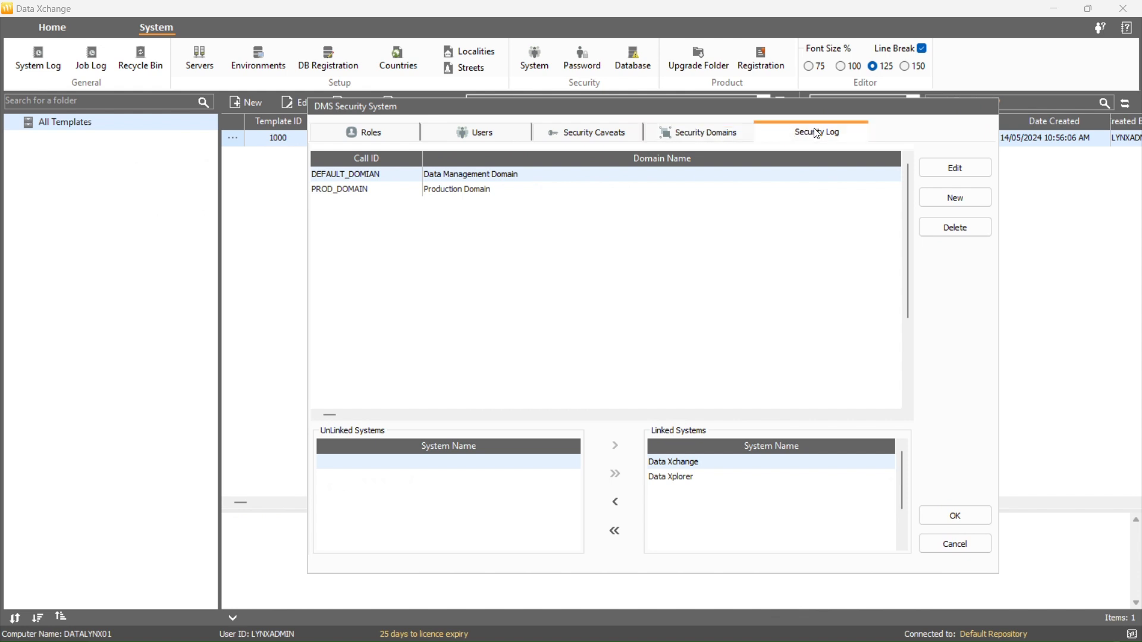